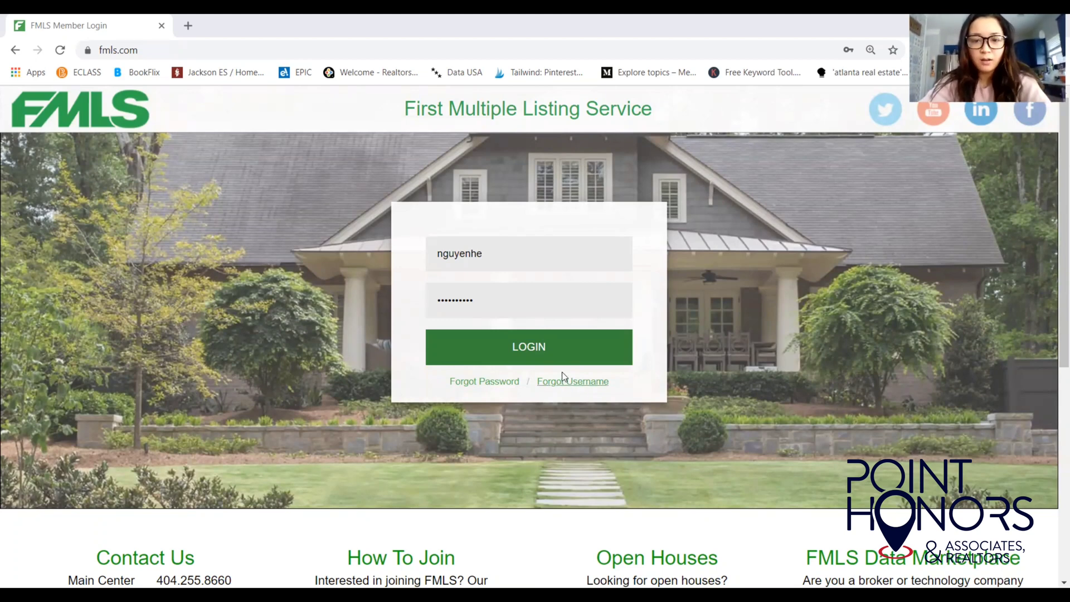
Sign in, launch Matrix from Products, and open the Residential search form.
left_click(544, 347)
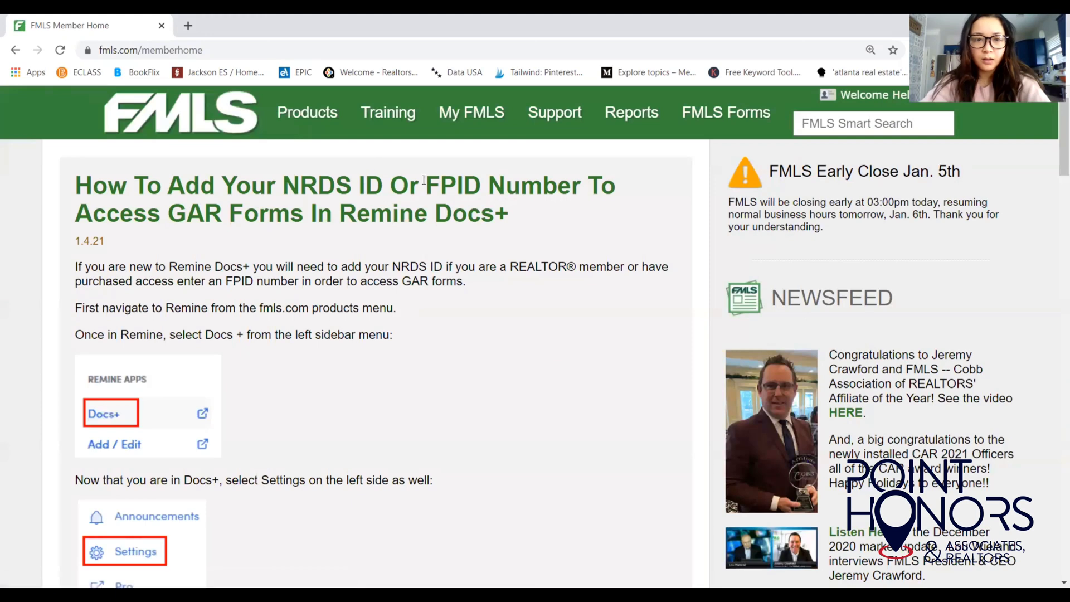
mouse_move(328, 131)
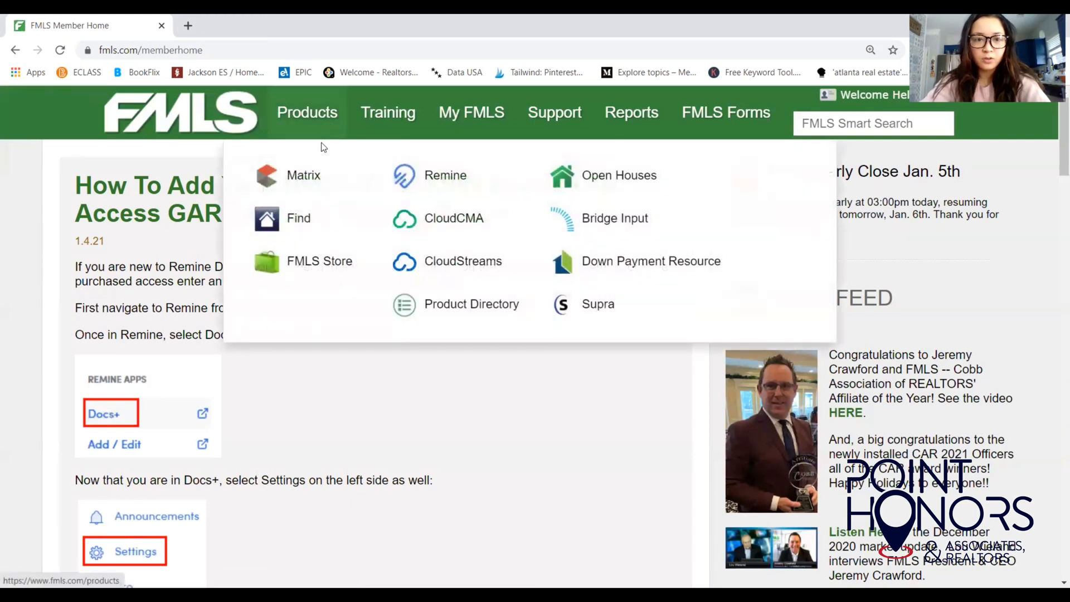
left_click(303, 175)
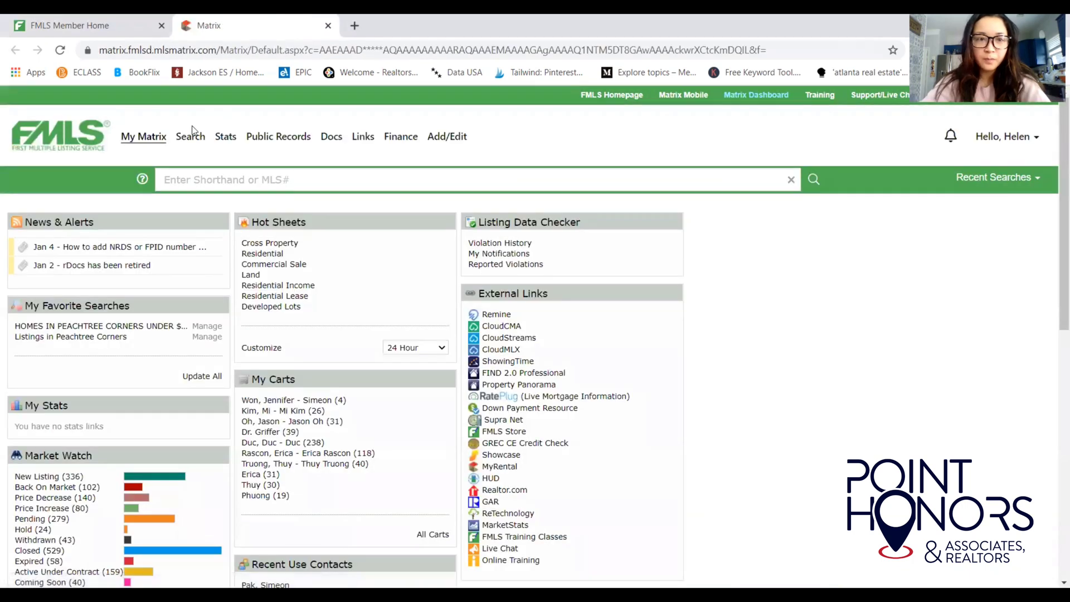
mouse_move(193, 135)
left_click(196, 158)
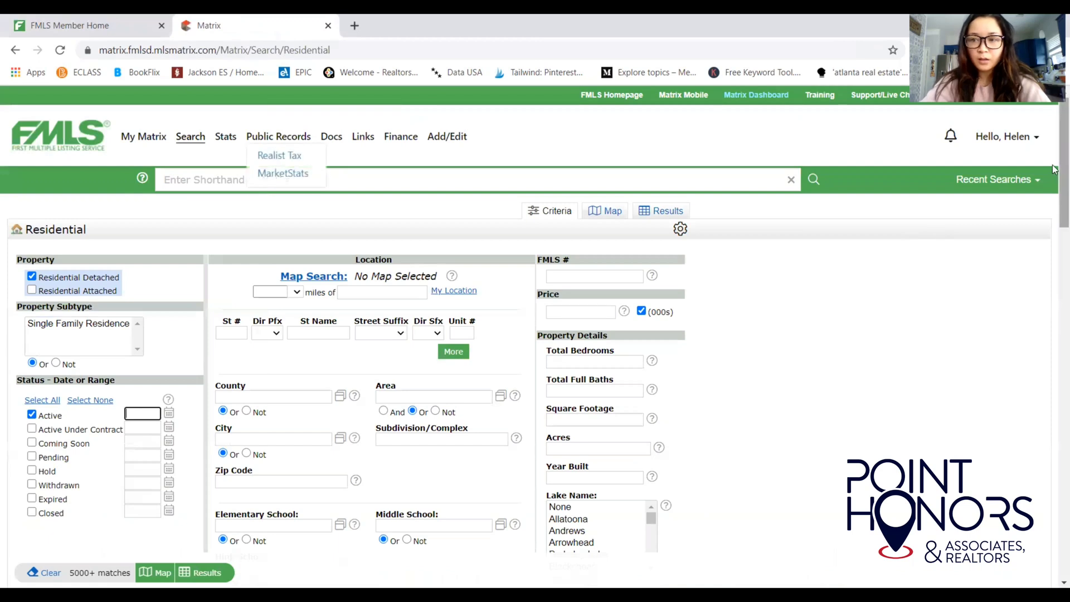
Tick Coming Soon next to Active under Status.
scroll(1055, 172, "down", 1)
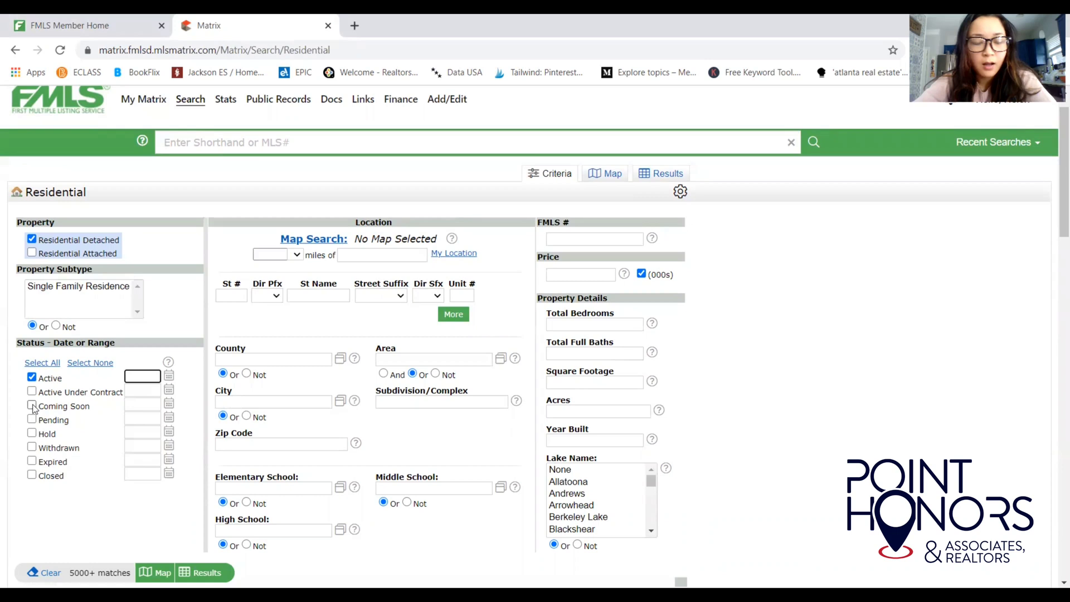
left_click(32, 405)
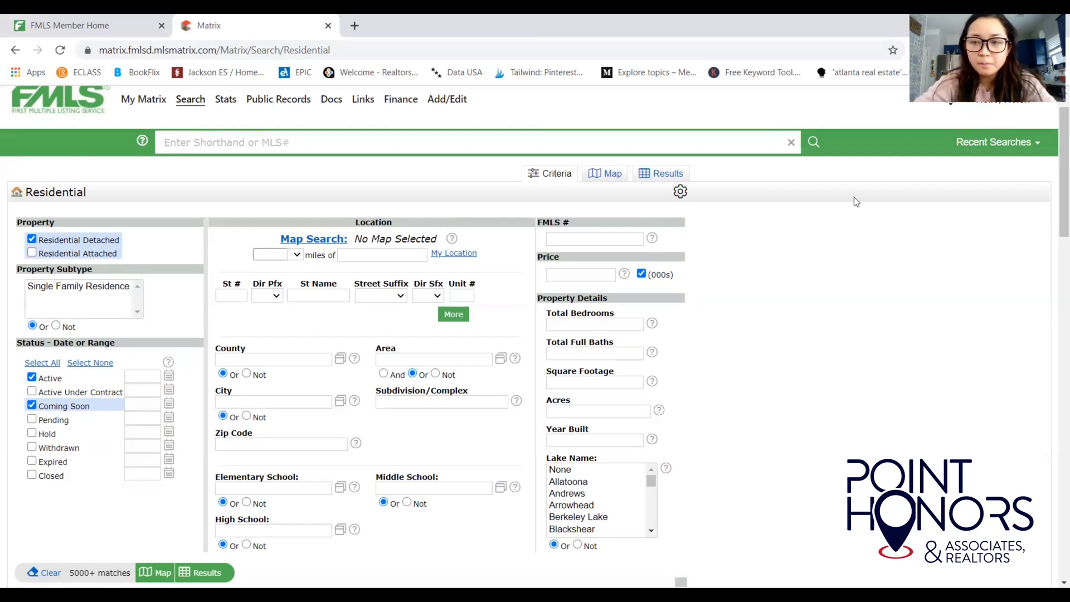
Enter 250-415 as Price, then try full values with ',000' and (000s) unticked.
scroll(1055, 191, "down", 5)
scroll(1055, 194, "up", 4)
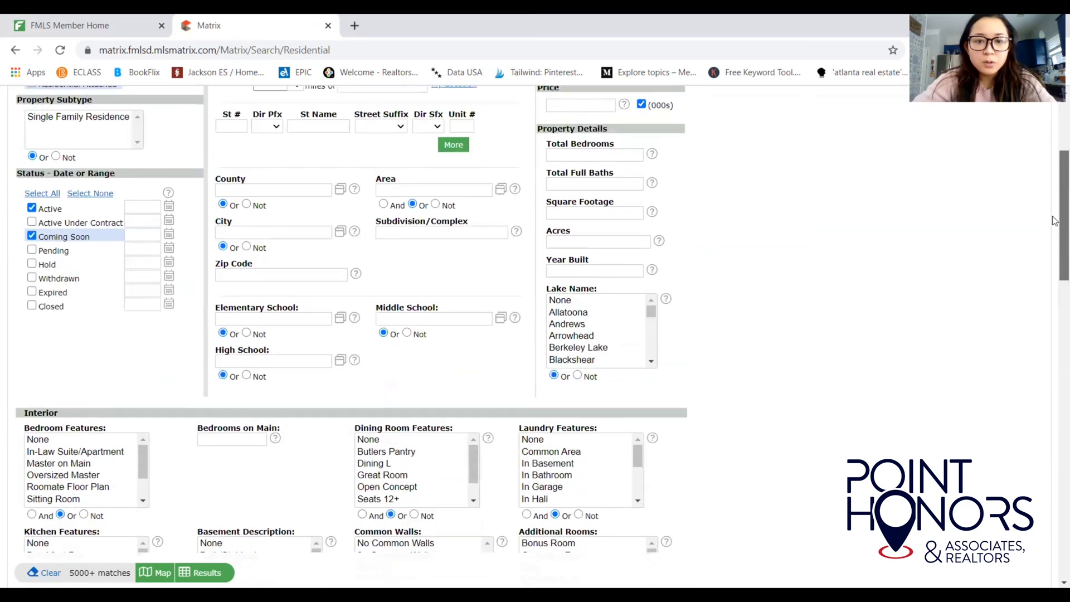
scroll(1055, 194, "up", 1)
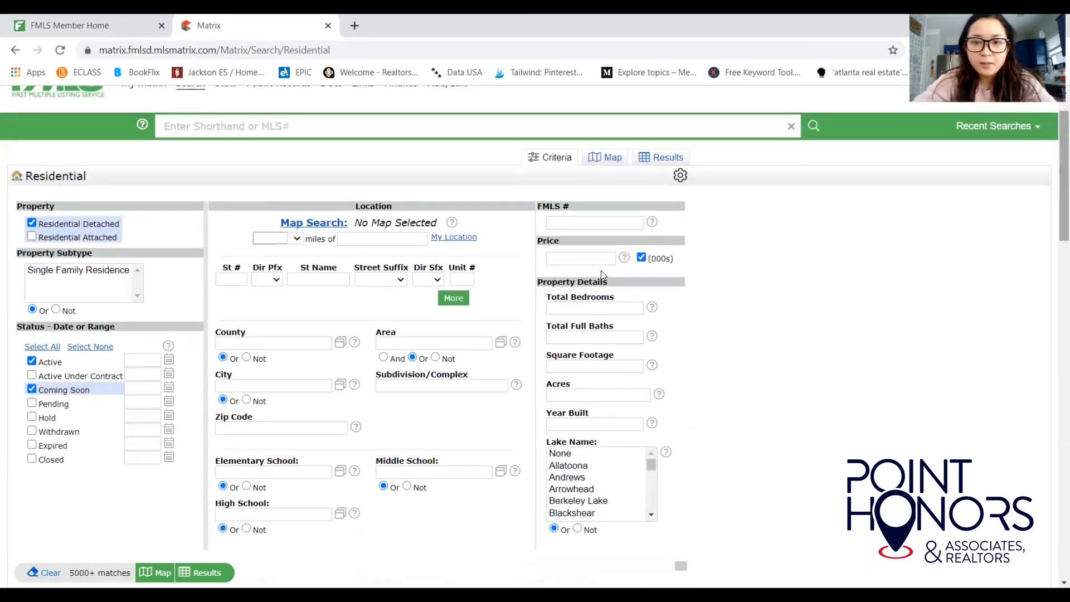
left_click(588, 260)
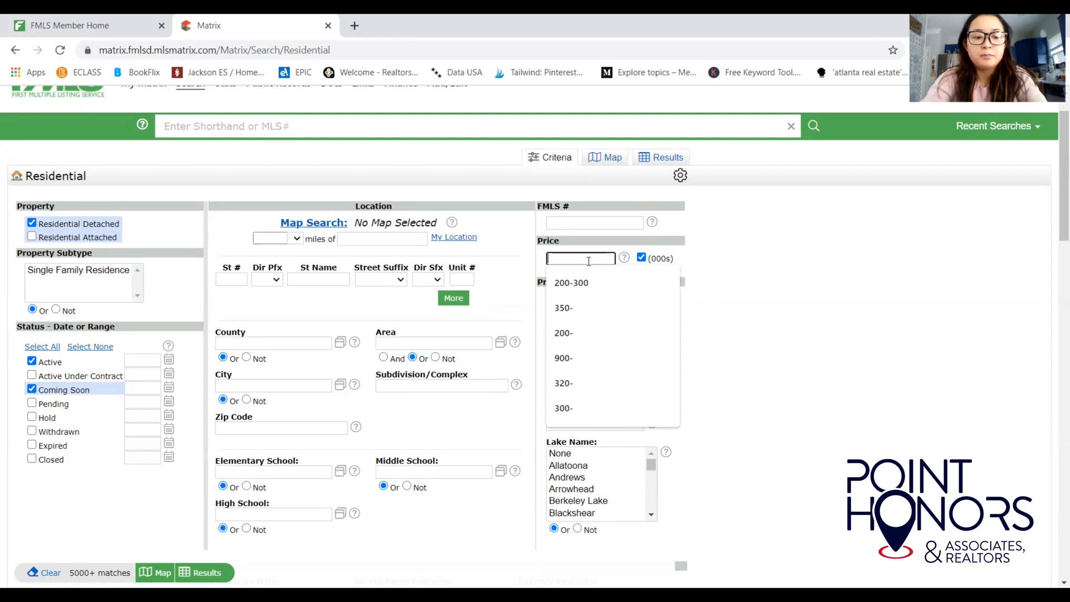
type("25")
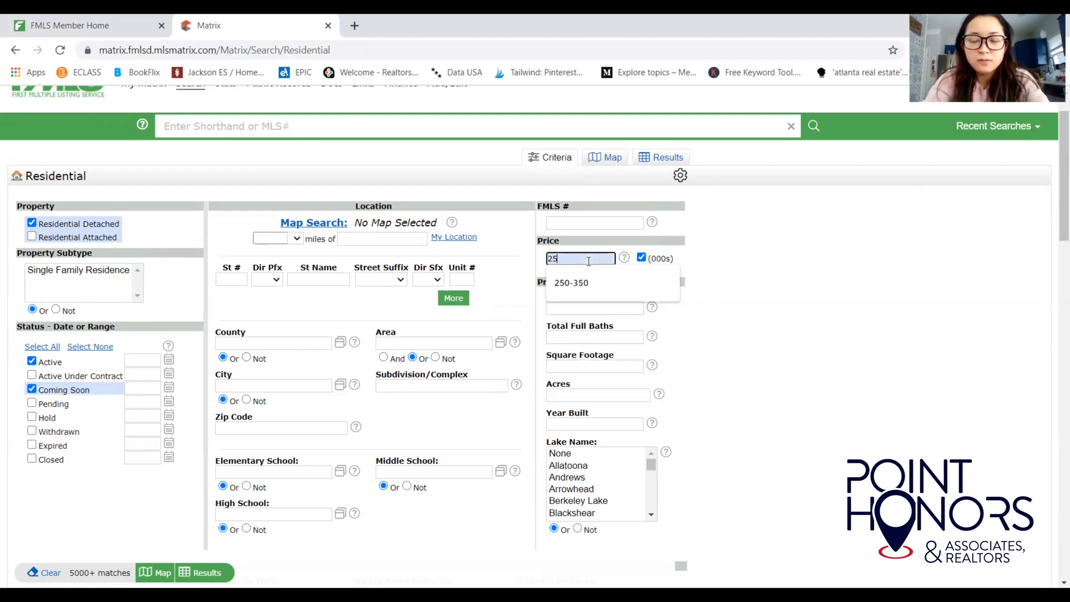
type("0-415")
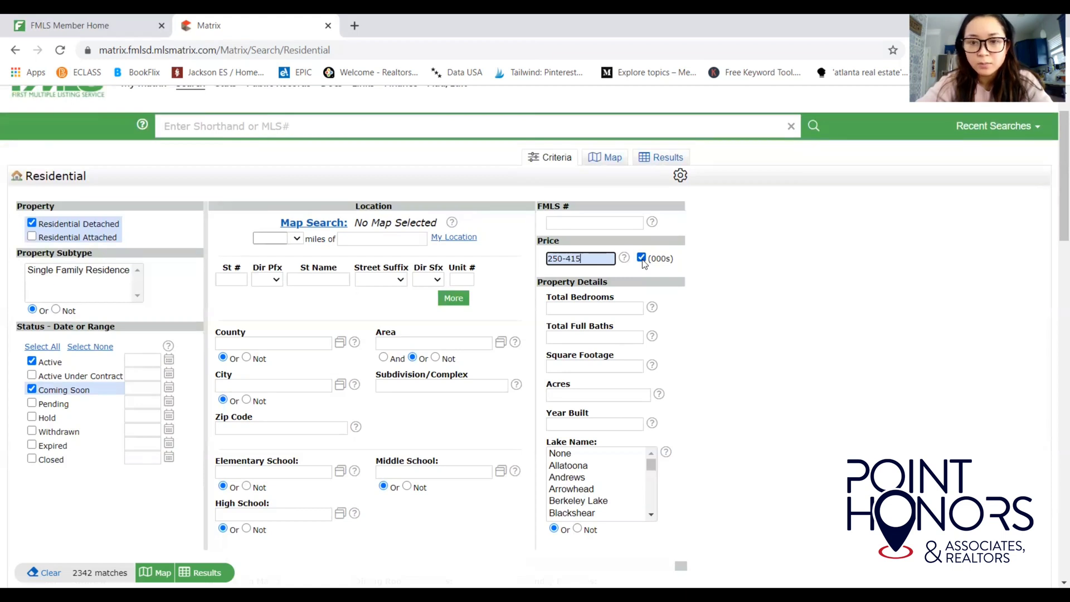
left_click(642, 258)
left_click(598, 258)
type(",000")
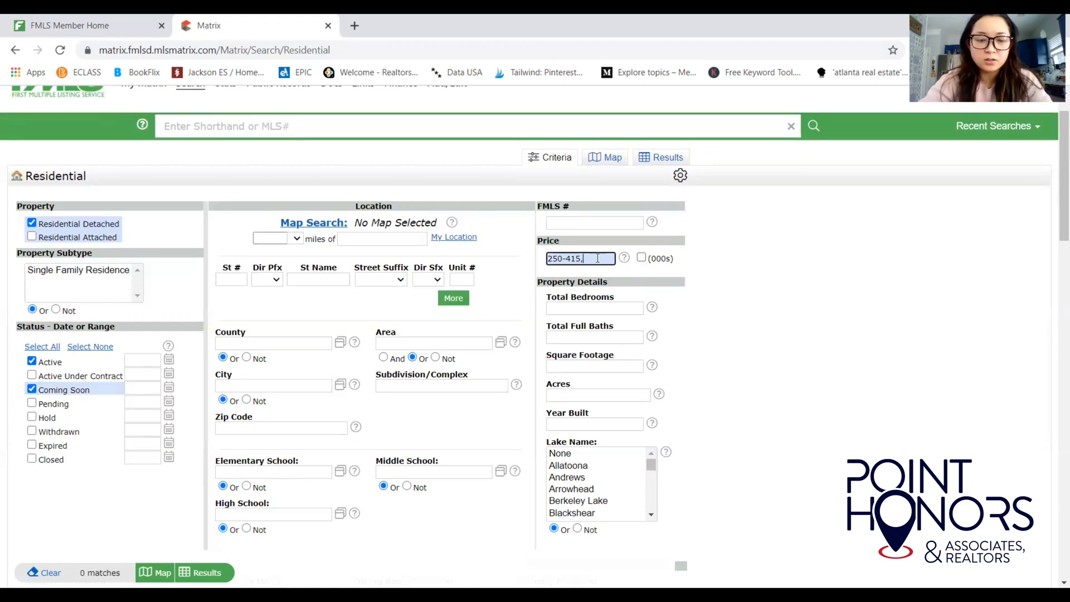
key("Left")
key("Left")
key("Left")
key("Left")
key("Left")
key("Left")
key("Left")
key("Left")
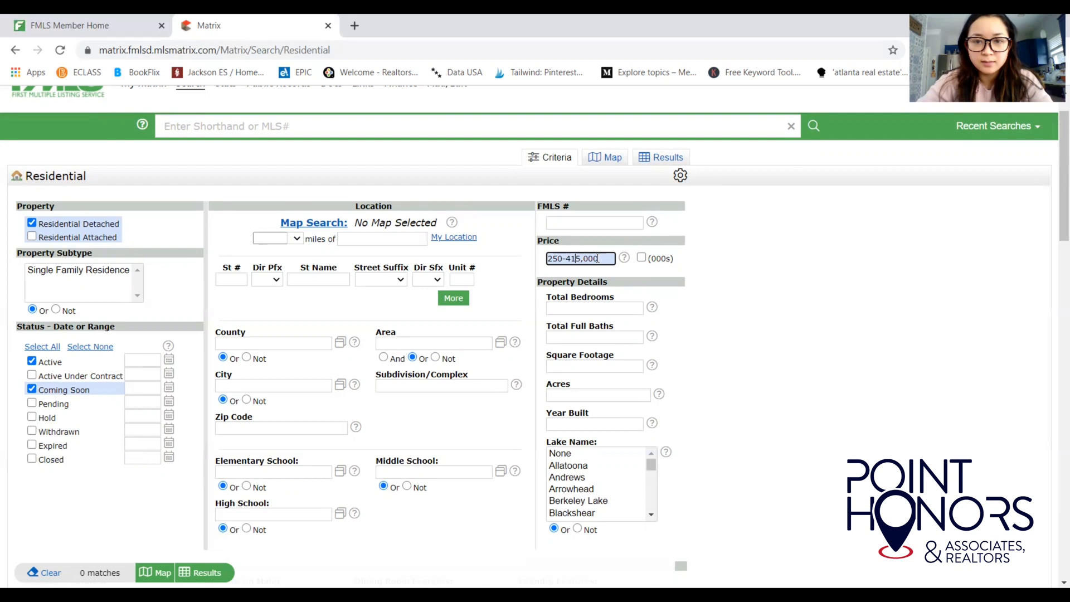
type(",000")
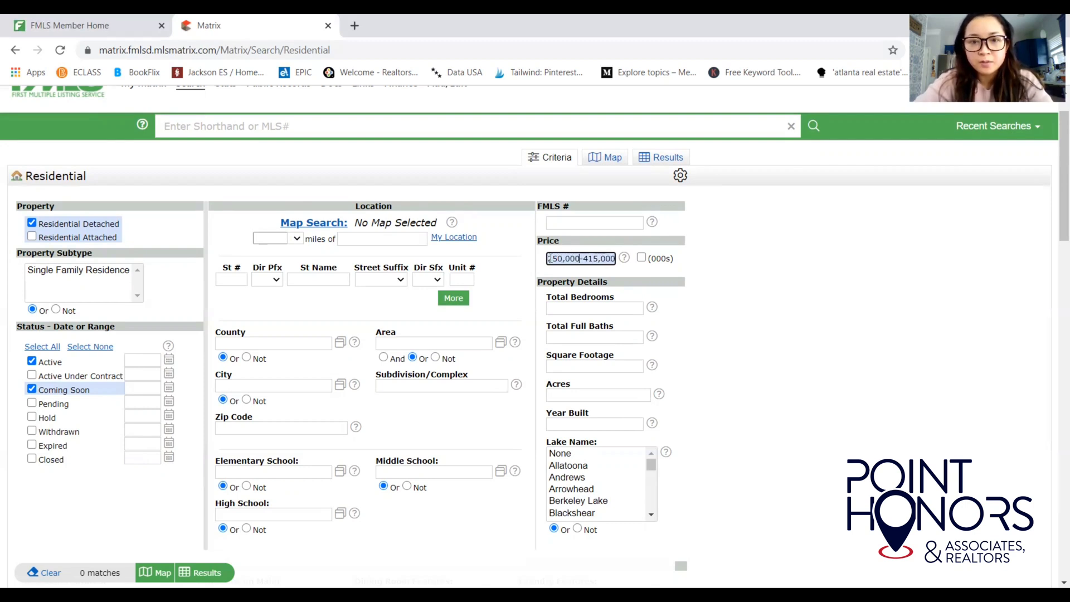
Clear the price, re-tick (000s), and enter 250-415 again.
left_click_drag(550, 258, 676, 275)
key("BackSpace")
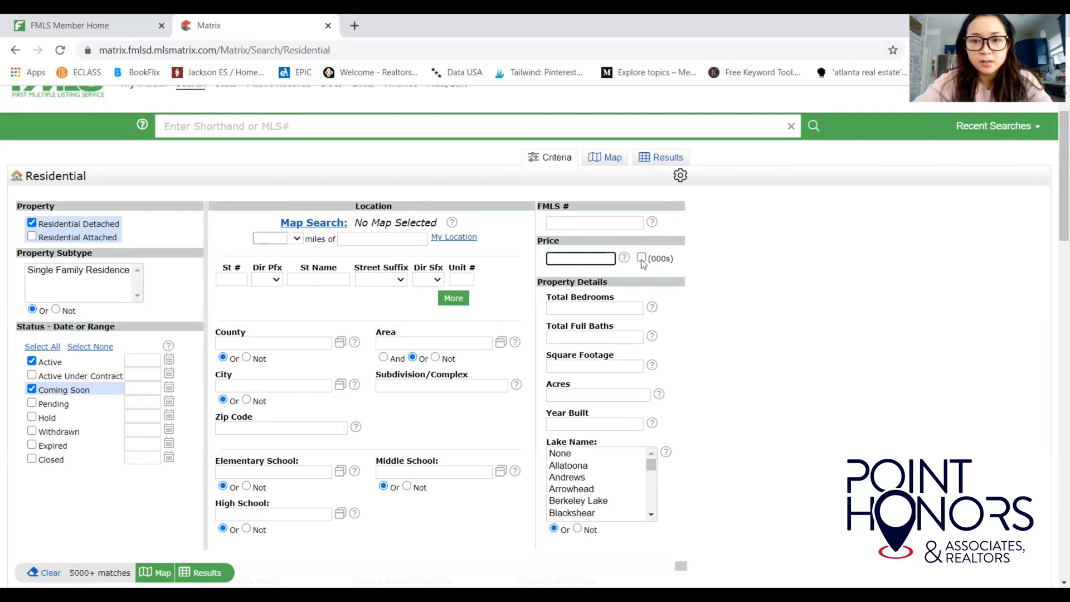
left_click(641, 258)
left_click(592, 259)
type("2")
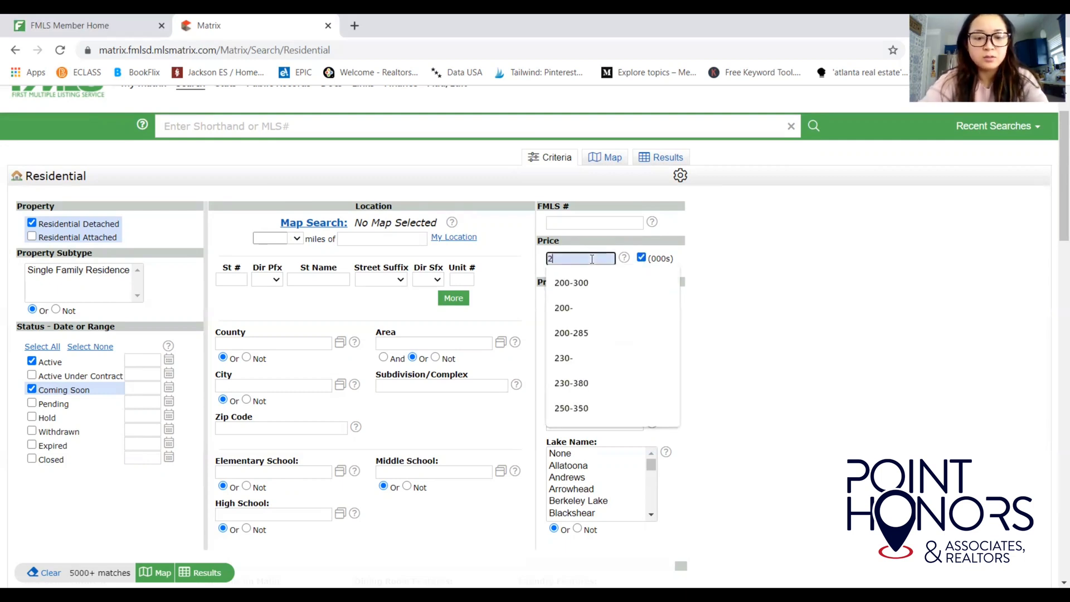
type("50-415")
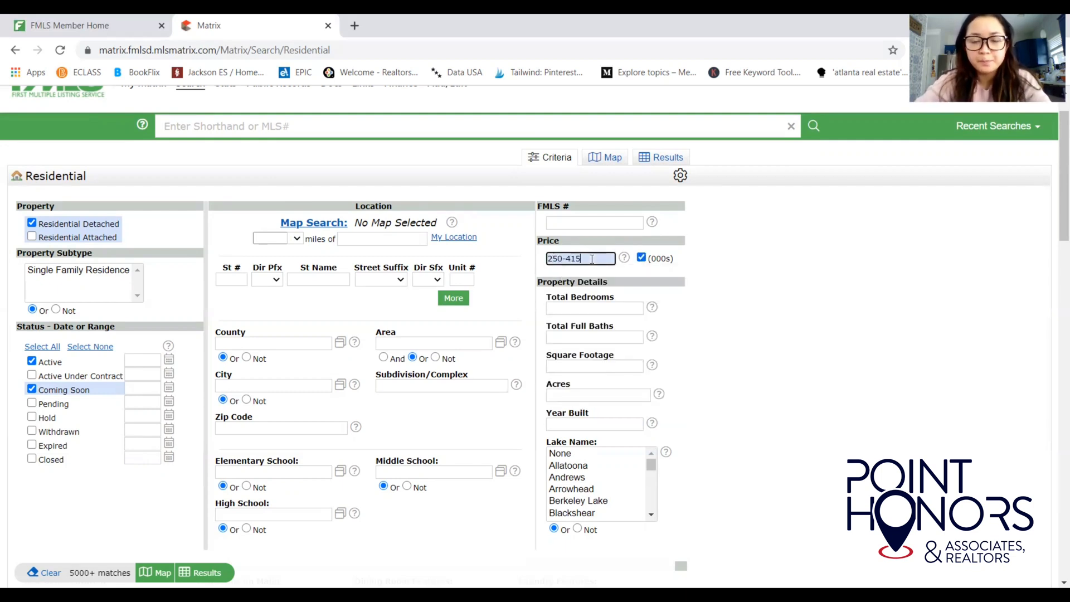
Enter 4+ in Total Bedrooms and pick 2+ for Total Full Baths, giving 1429 matches.
left_click(583, 306)
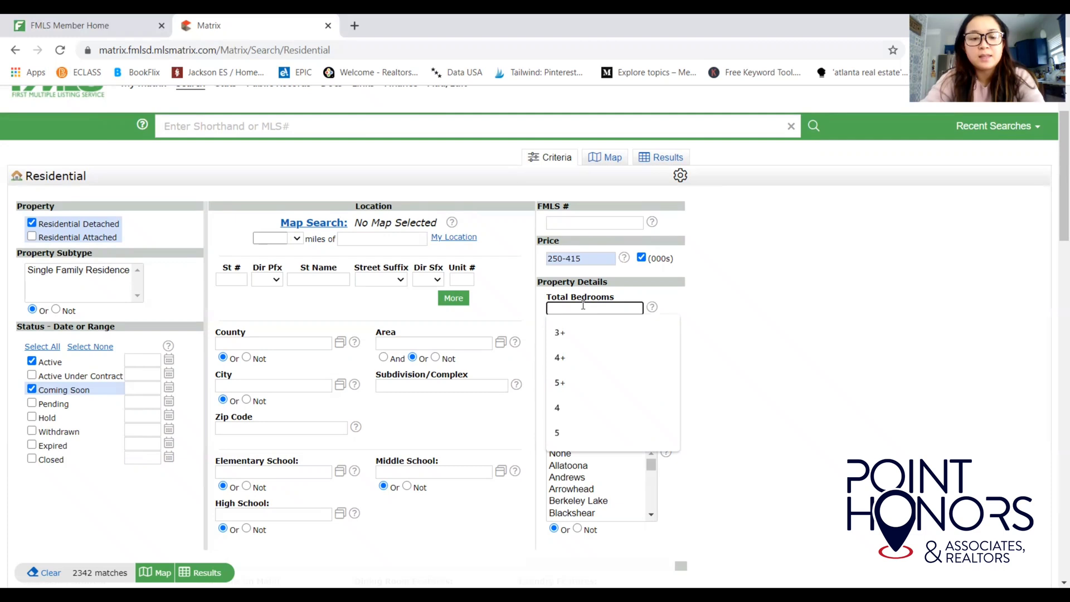
type("5")
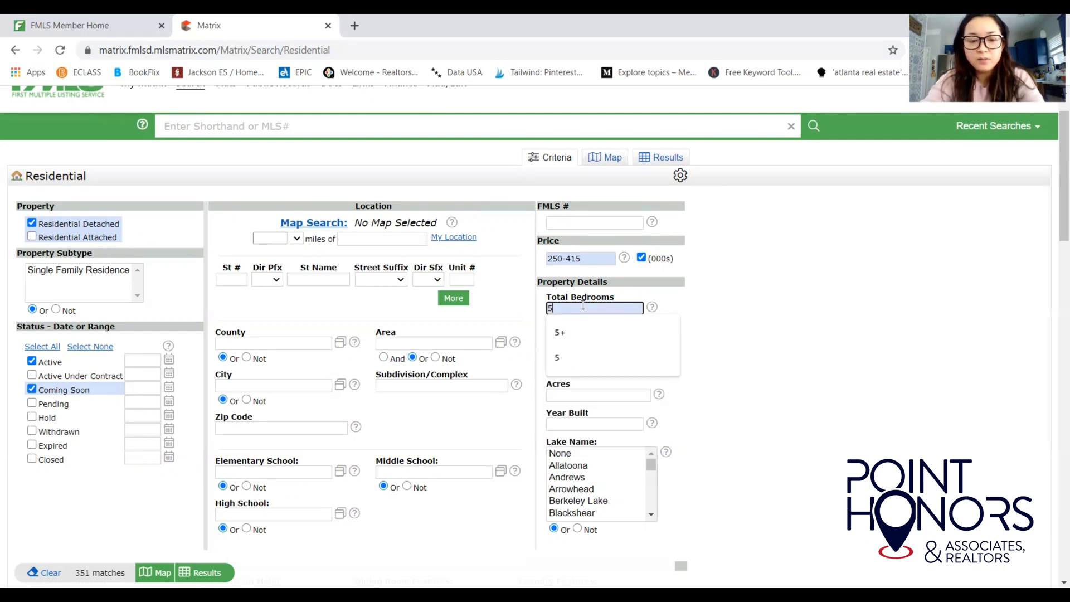
key("BackSpace")
type("4")
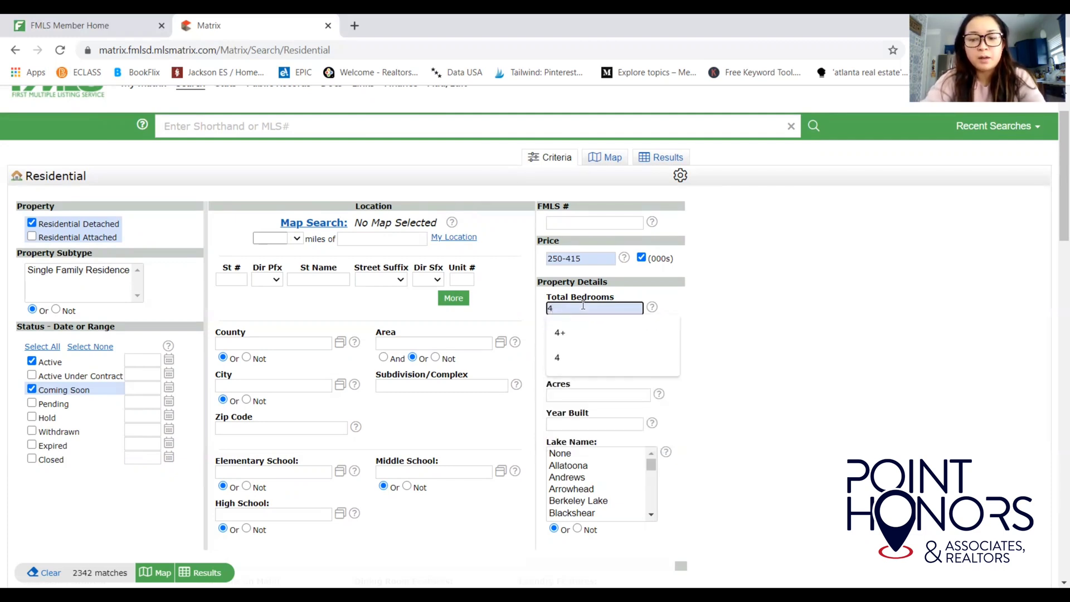
type("+")
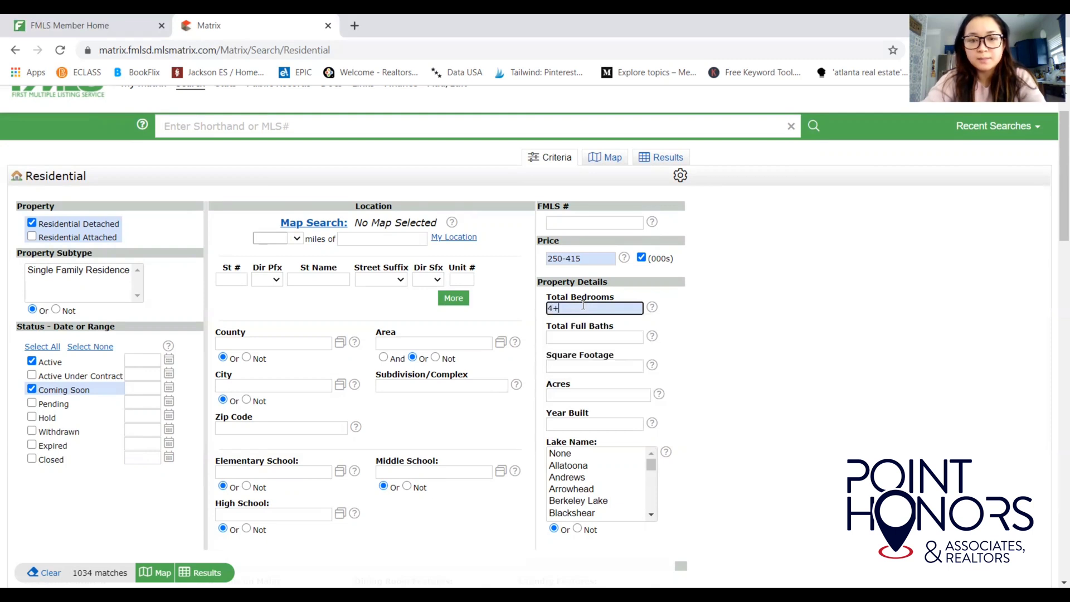
left_click(576, 337)
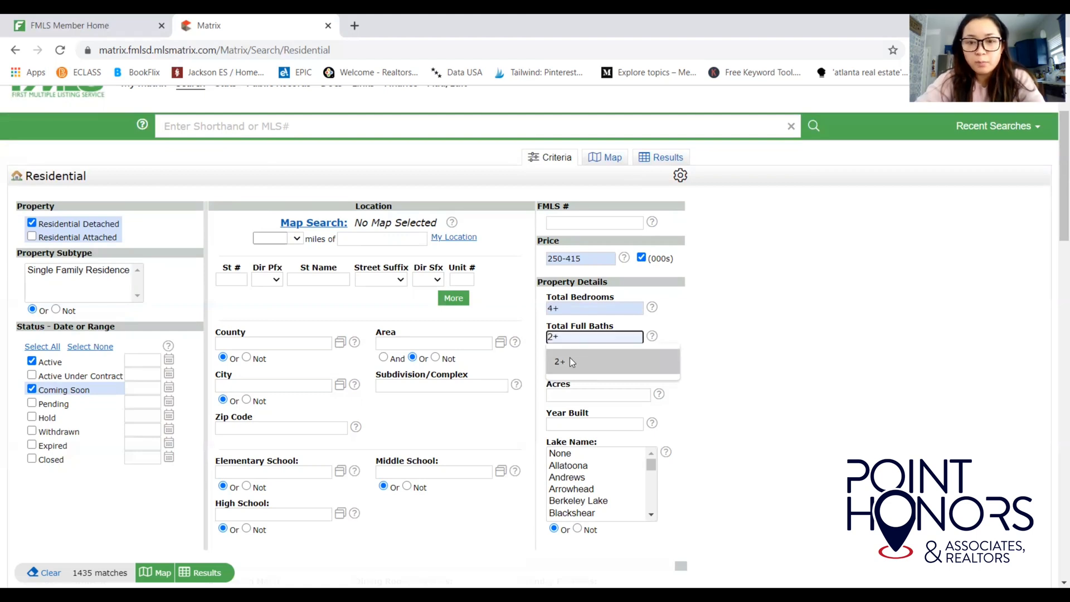
left_click(570, 356)
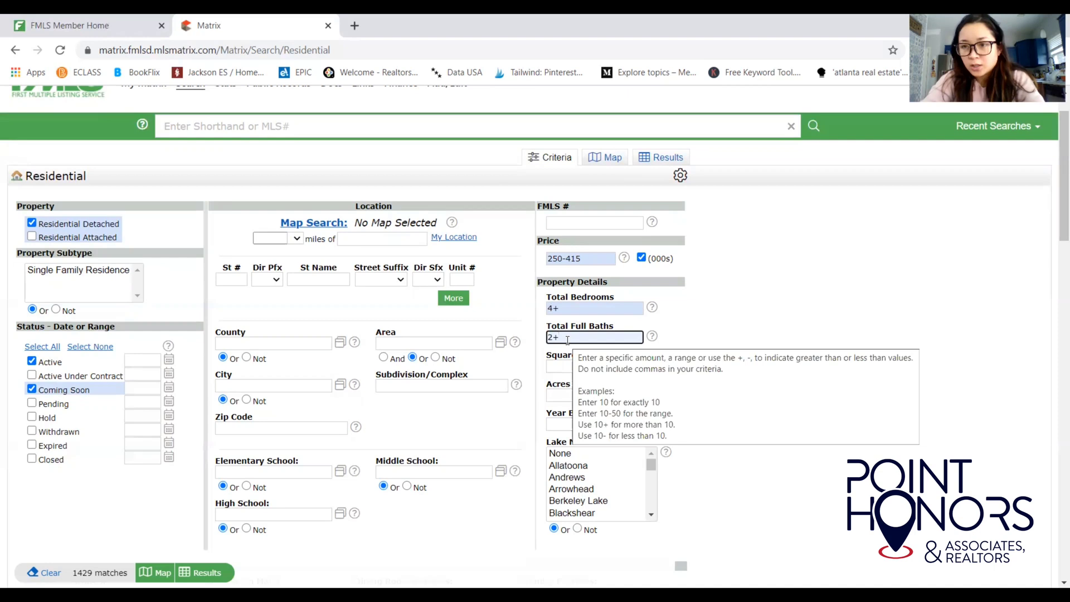
left_click(711, 314)
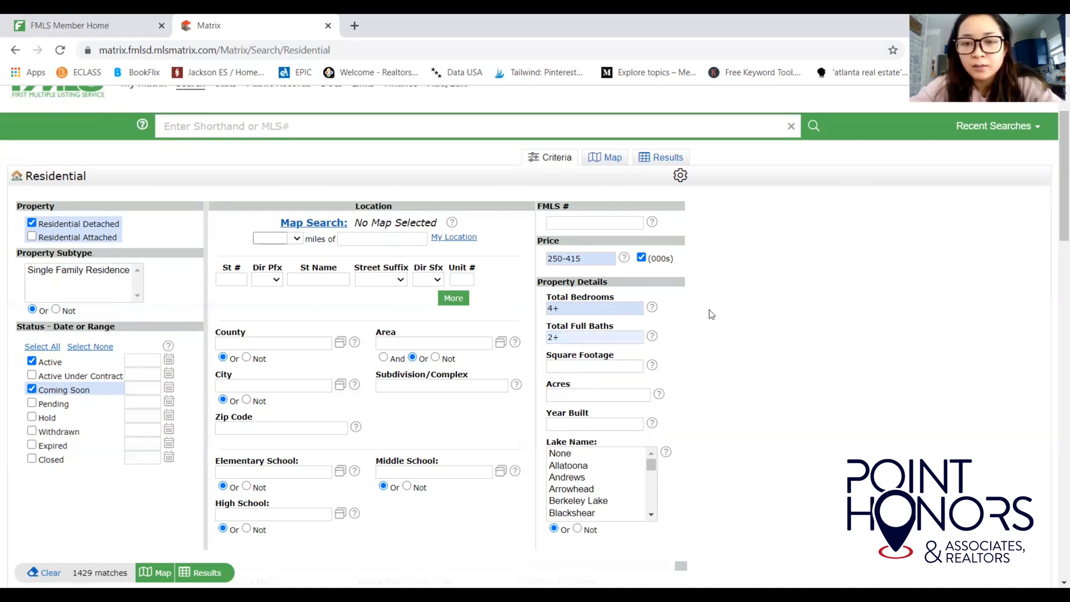
scroll(1054, 225, "down", 1)
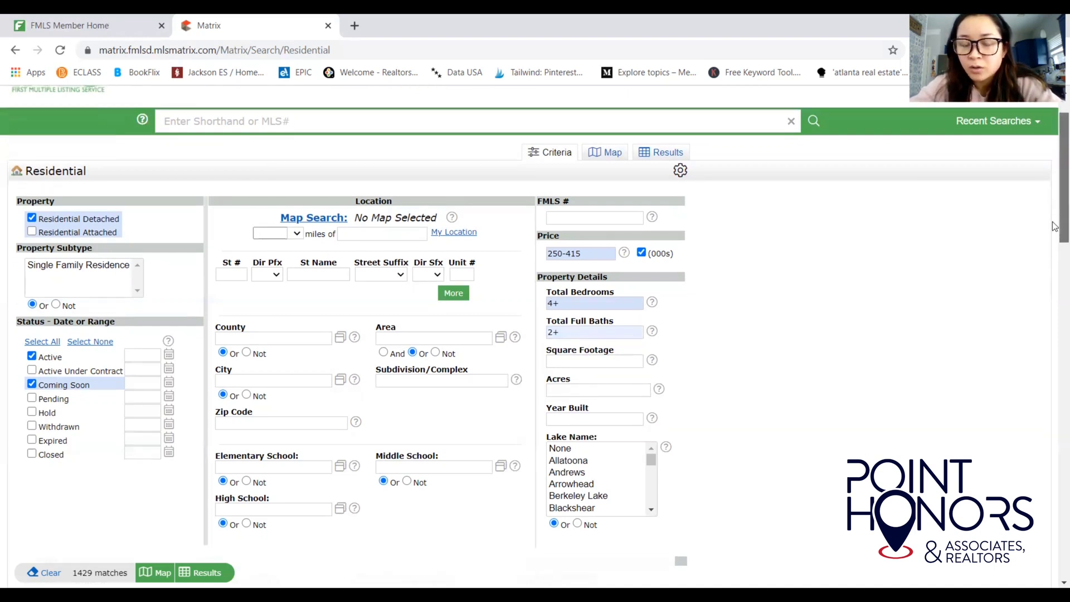
scroll(1054, 226, "down", 1)
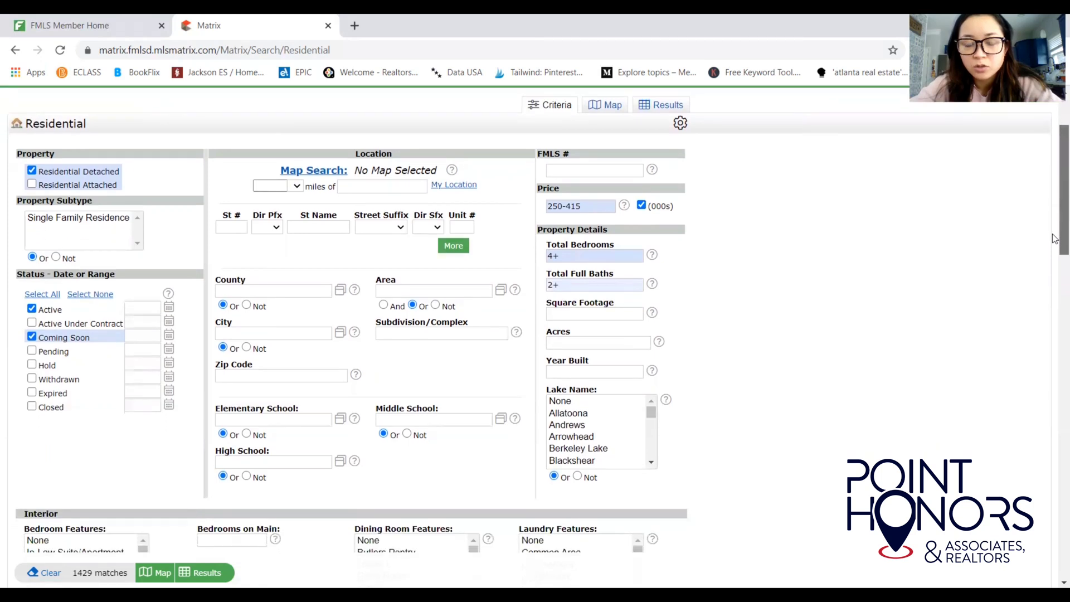
Try 4000+ then 2000+ in Square Footage, then leave the field empty.
left_click(626, 314)
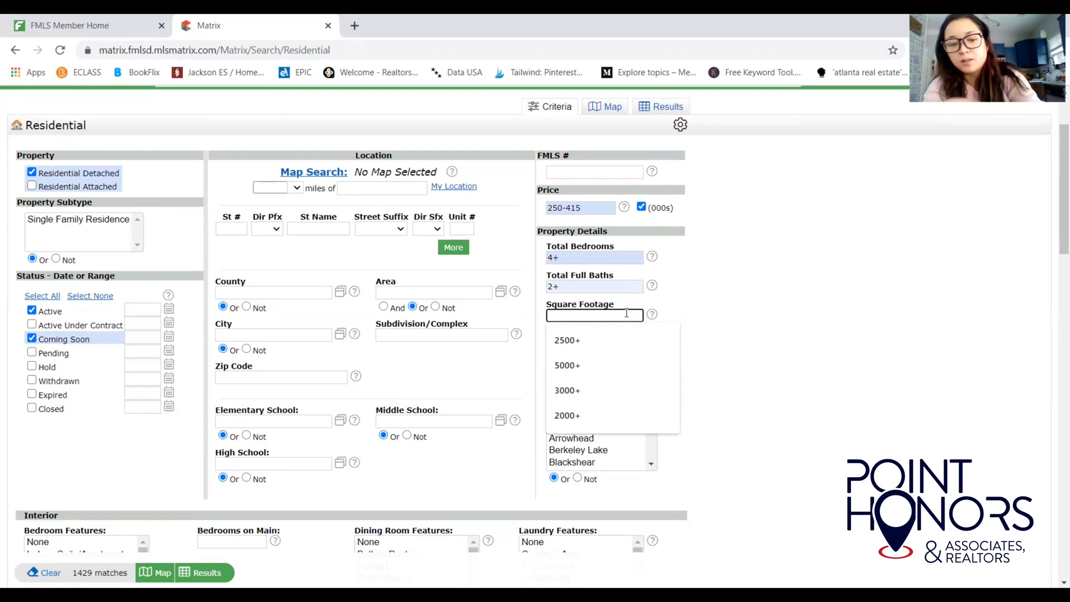
type("4000+")
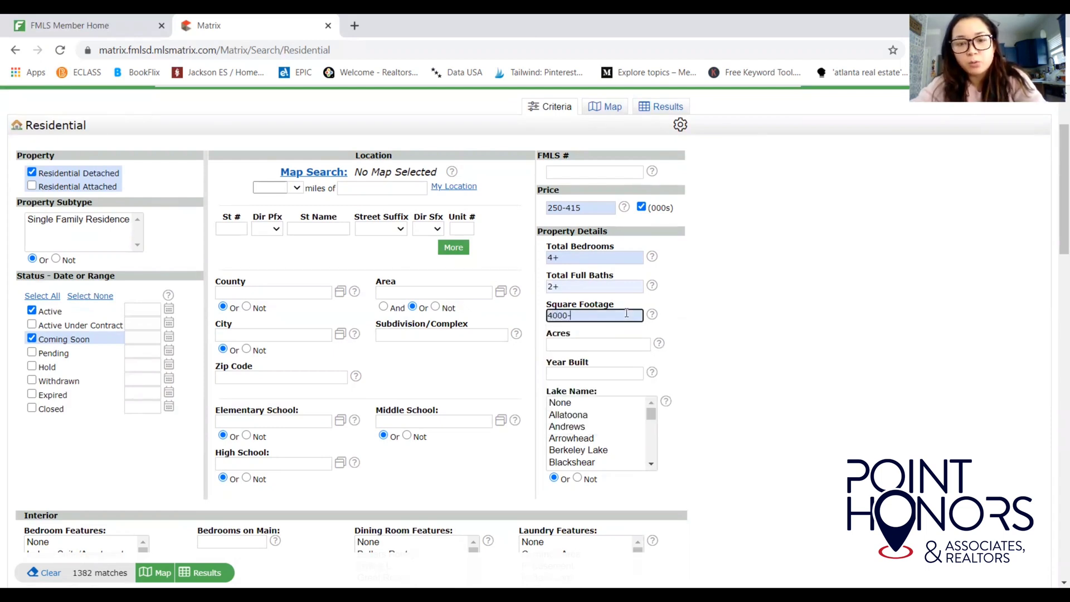
key("BackSpace")
key("BackSpace")
key("BackSpace")
key("BackSpace")
key("BackSpace")
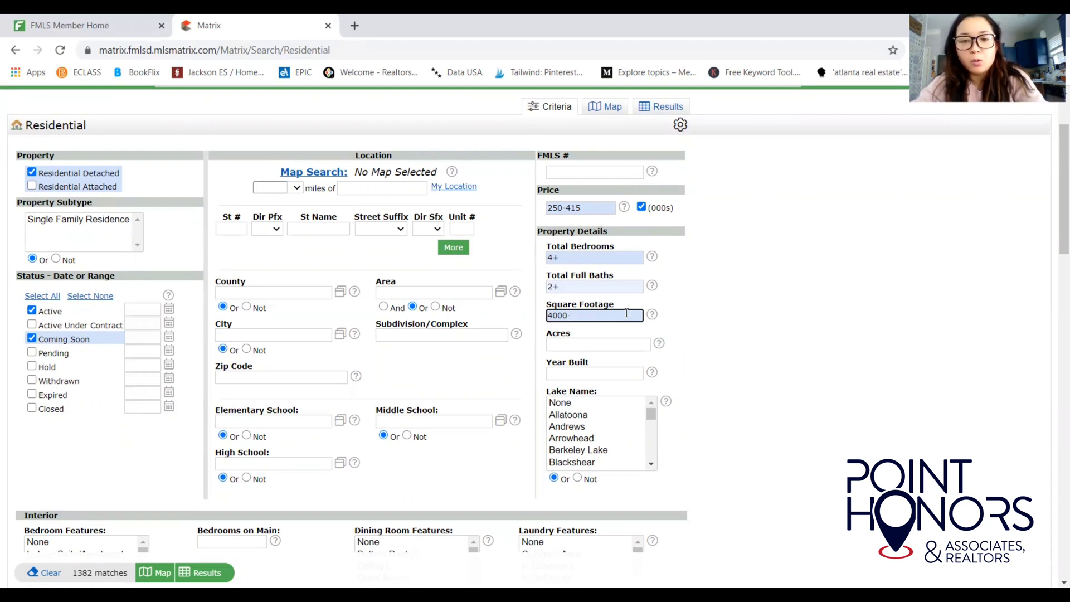
type("2000")
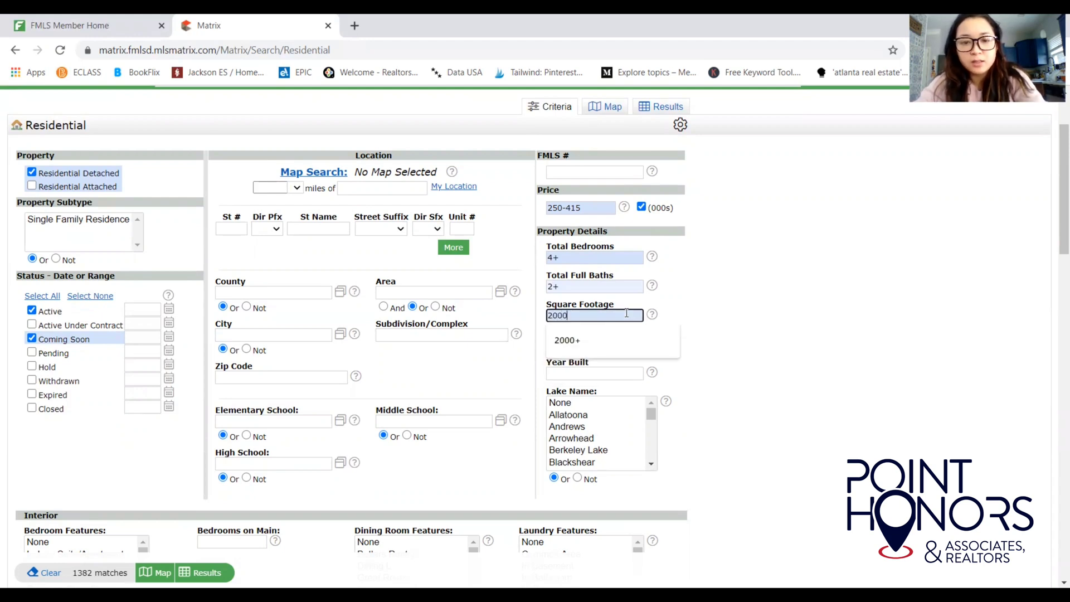
type("+")
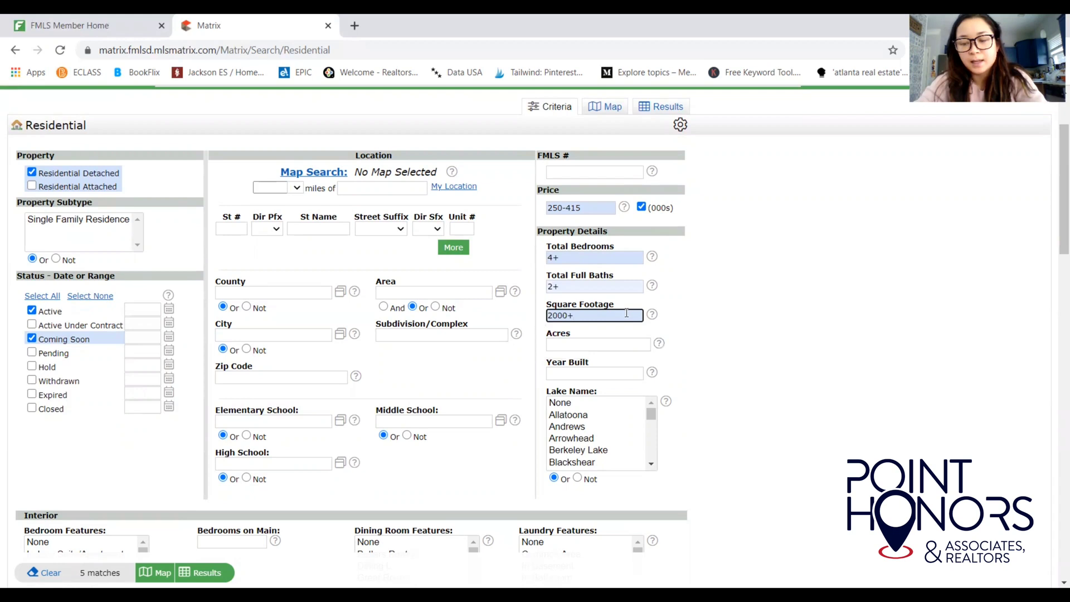
key("BackSpace")
key("BackSpace")
key("BackSpace")
key("BackSpace")
key("BackSpace")
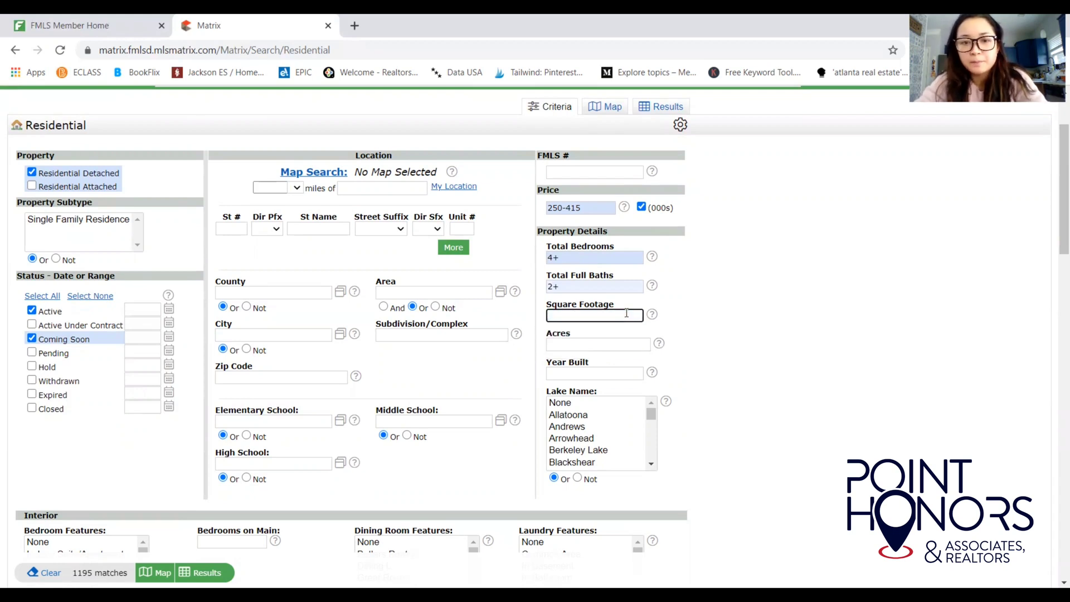
left_click(696, 347)
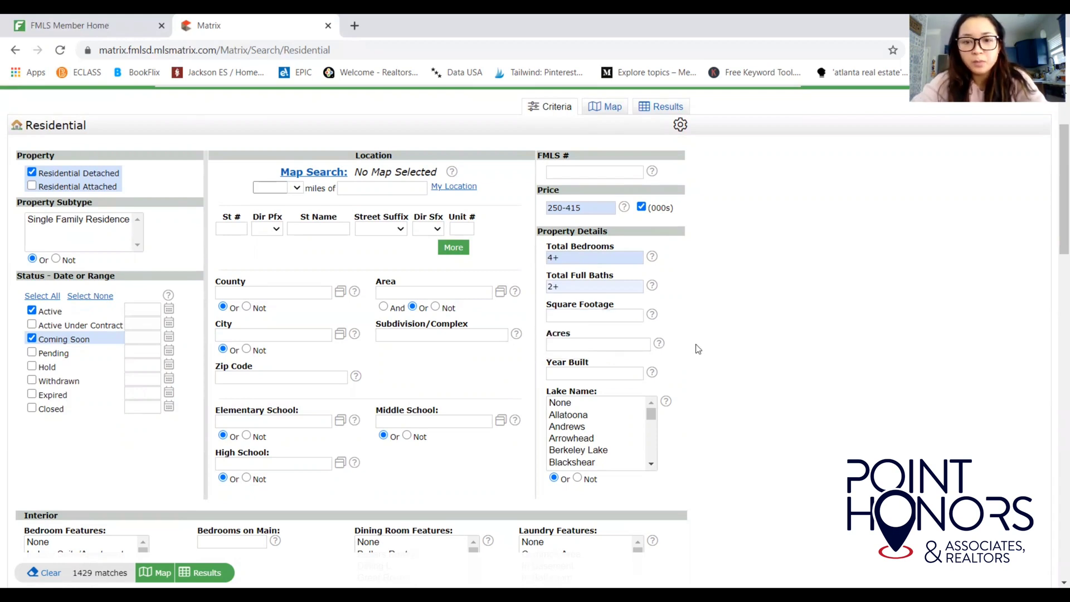
Try 1+ in Acres and 2011+ in Year Built, then delete both.
left_click(632, 341)
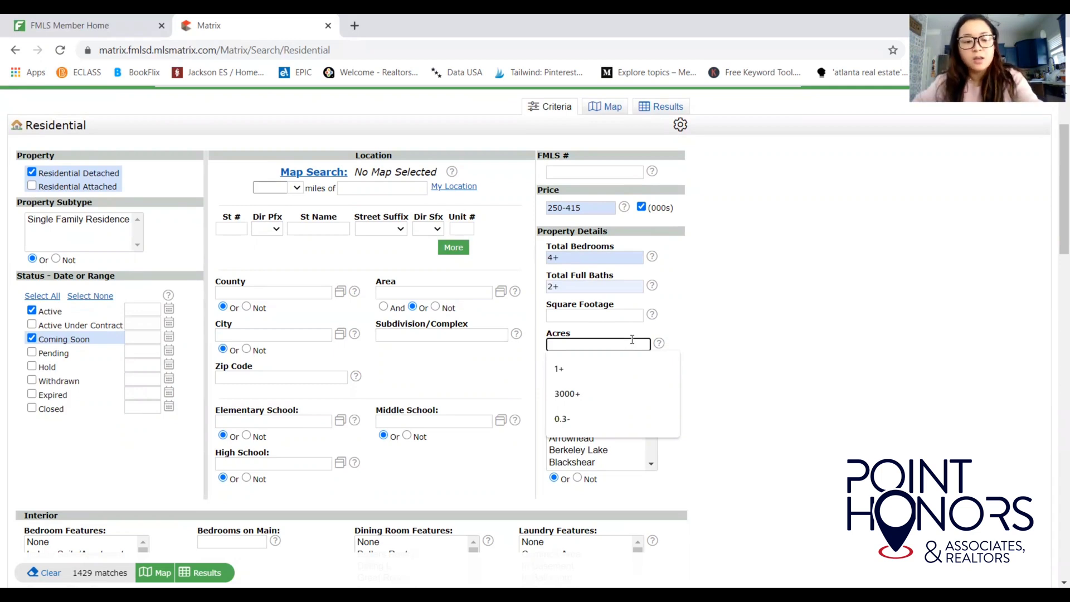
type("1+")
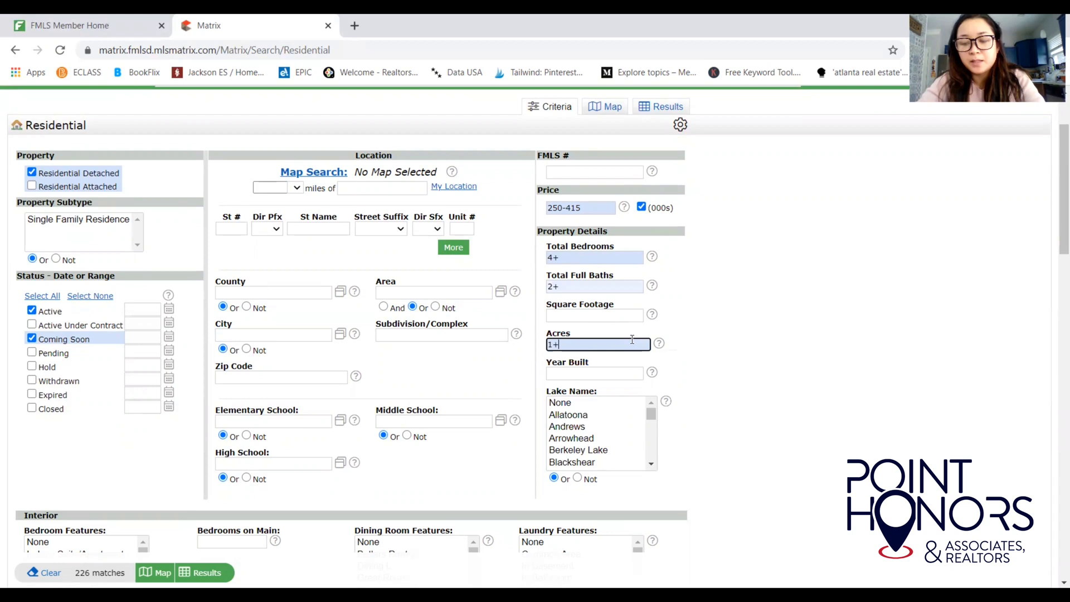
key("BackSpace")
key("BackSpace")
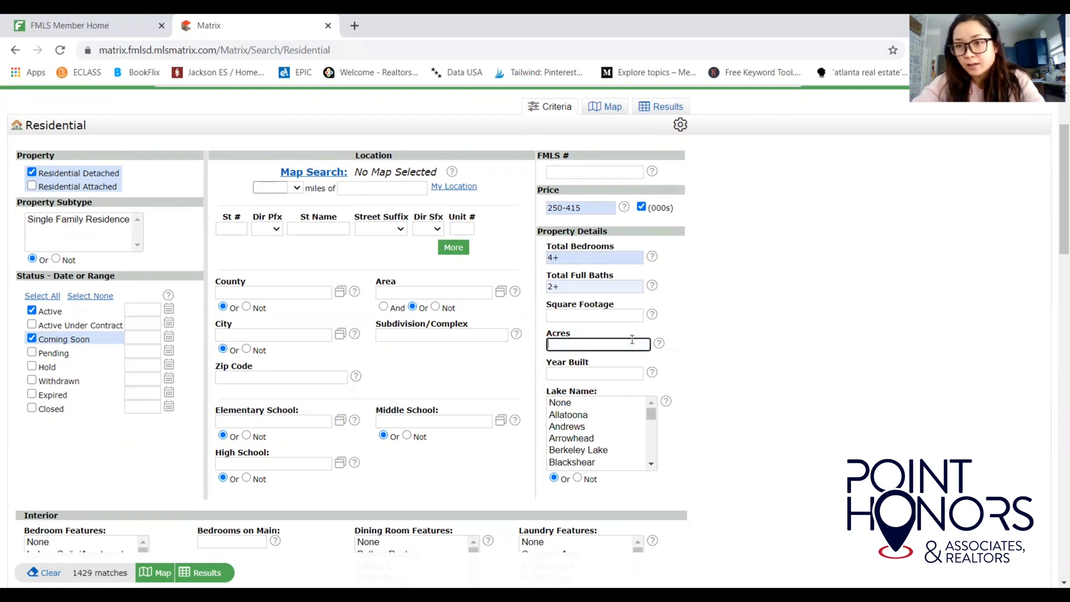
left_click(593, 374)
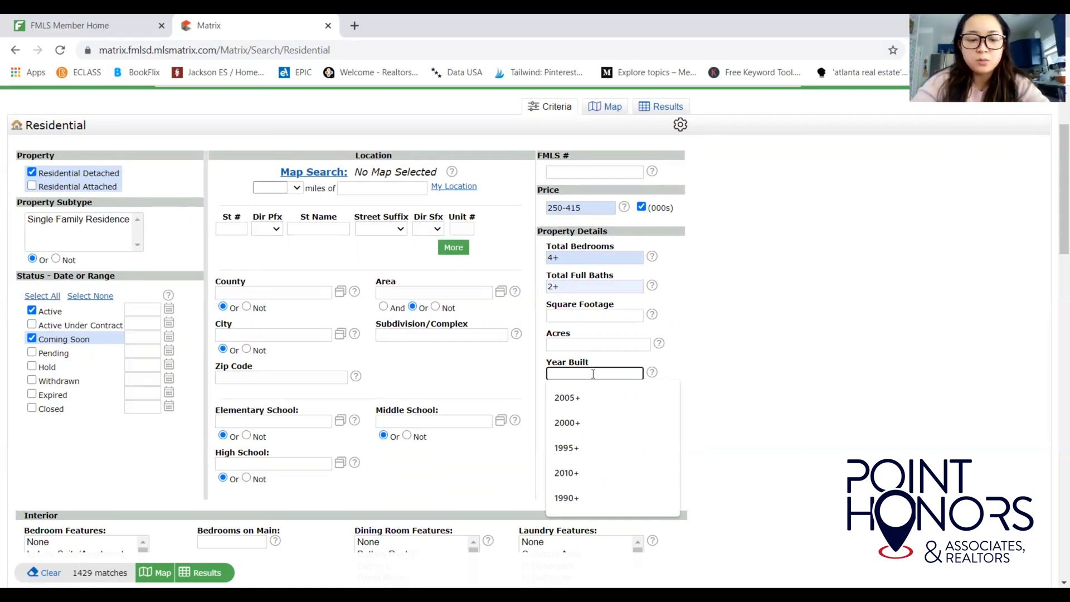
type("2011")
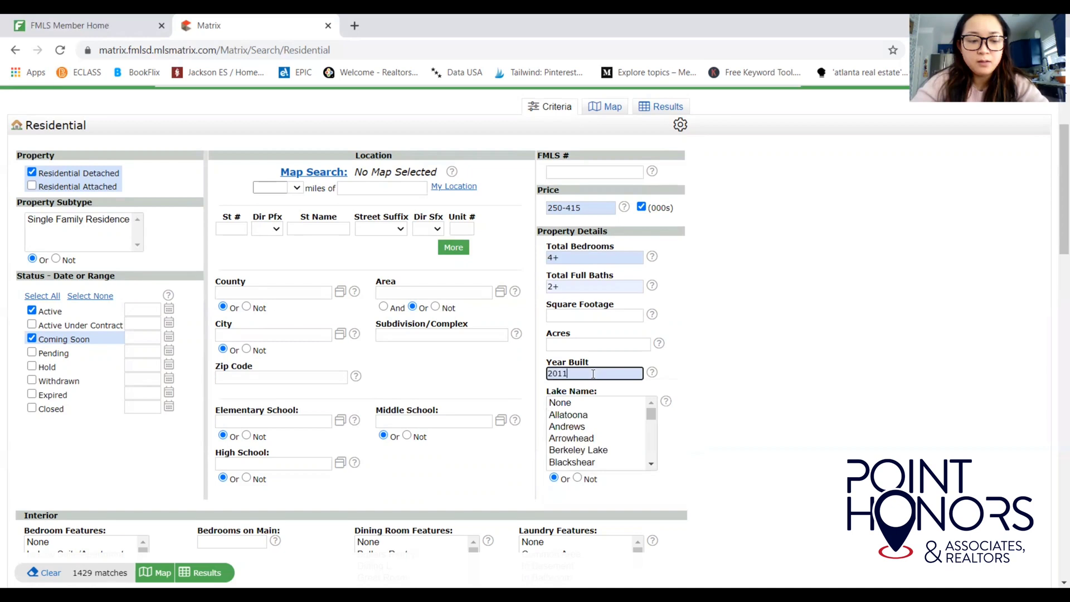
type("+")
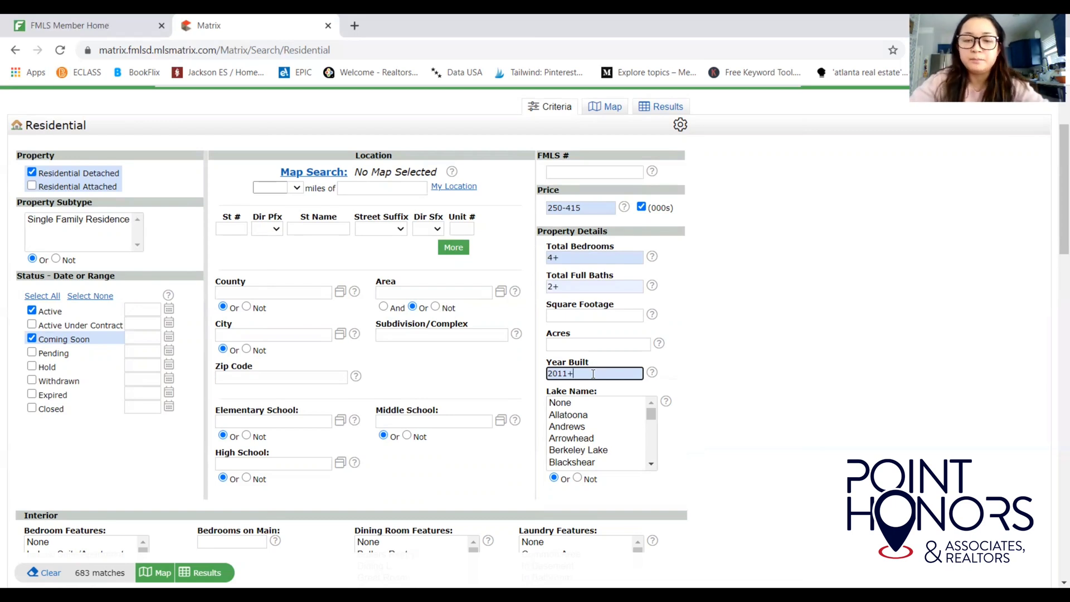
key("BackSpace")
key("BackSpace")
key("BackSpace")
key("BackSpace")
key("BackSpace")
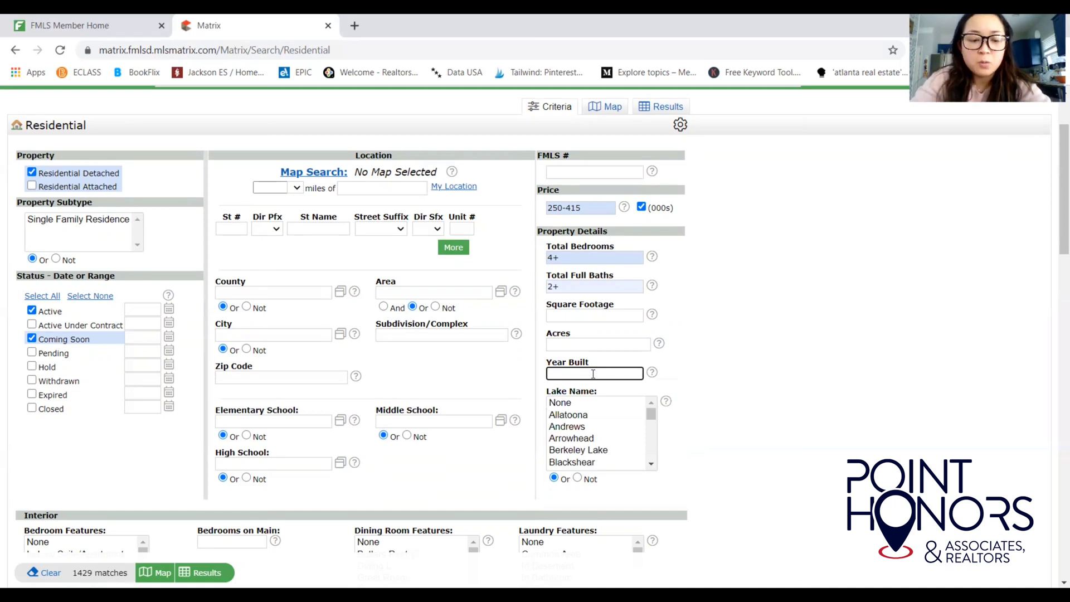
After trying 2000+ and 2019+, set Year Built to 2015+, leaving 667 matches.
type("2000")
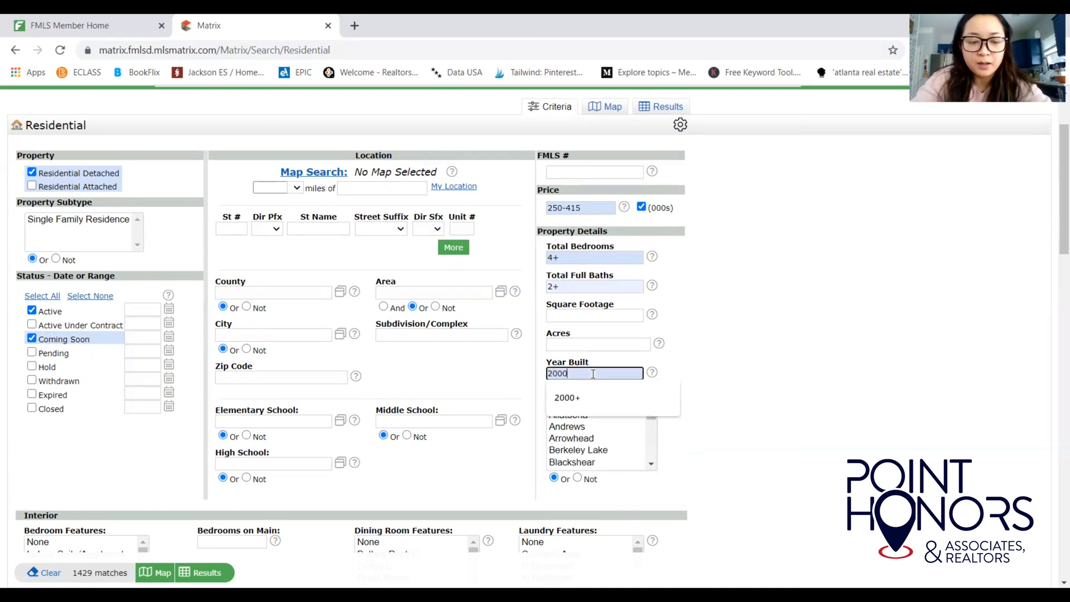
type("+")
key("BackSpace")
key("BackSpace")
key("BackSpace")
key("BackSpace")
key("BackSpace")
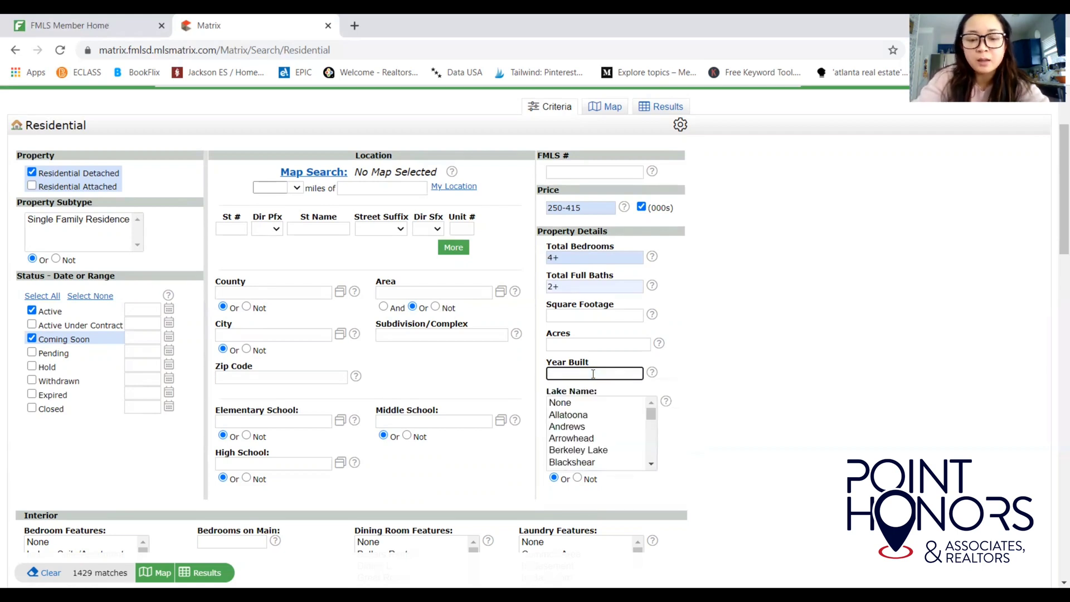
type("2019")
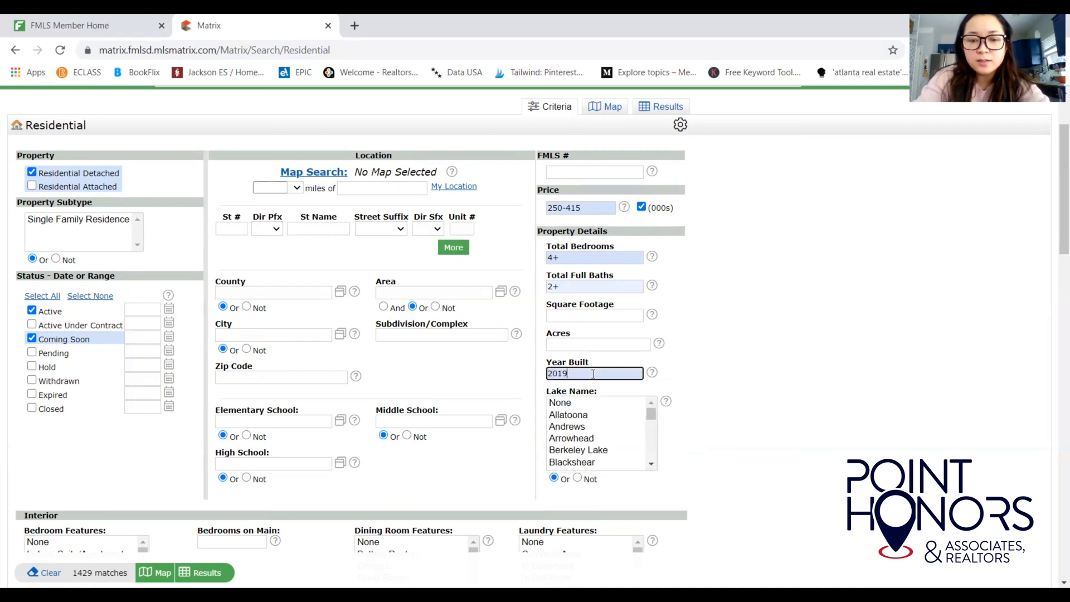
type("+")
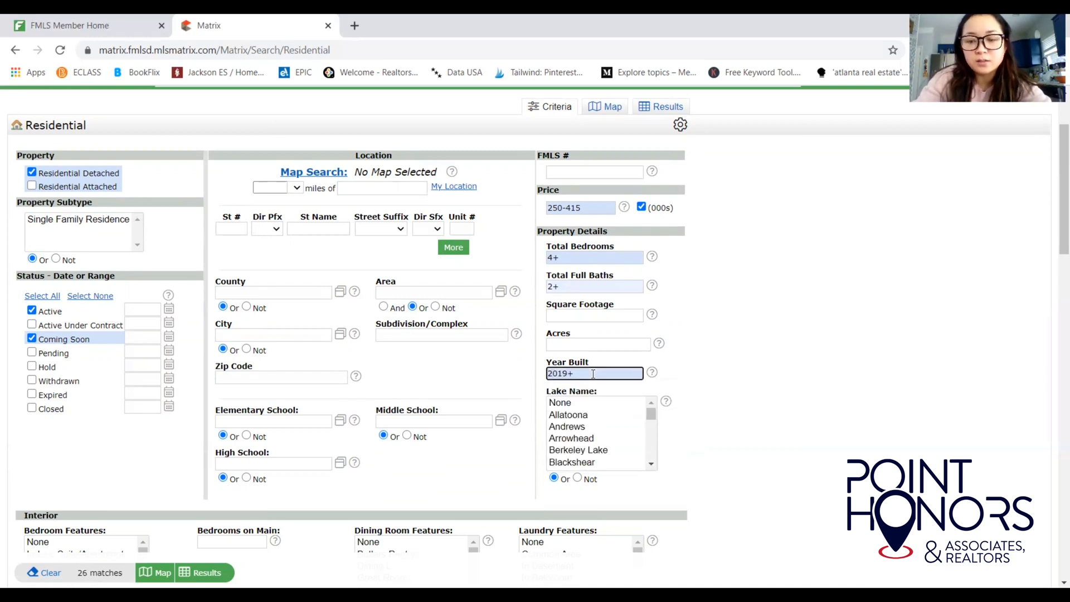
key("BackSpace")
key("BackSpace")
key("BackSpace")
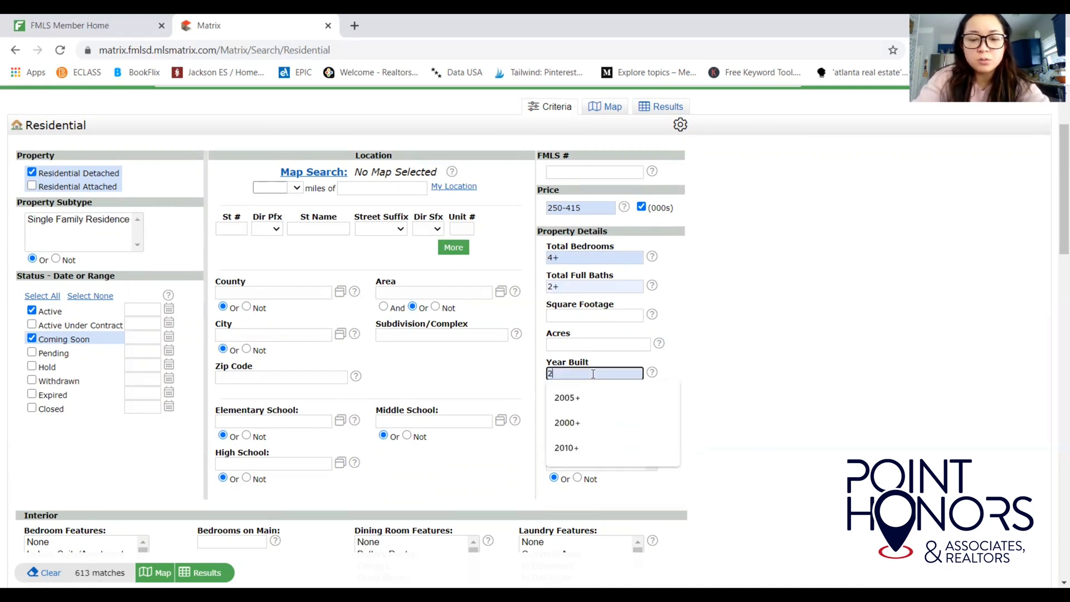
type("21")
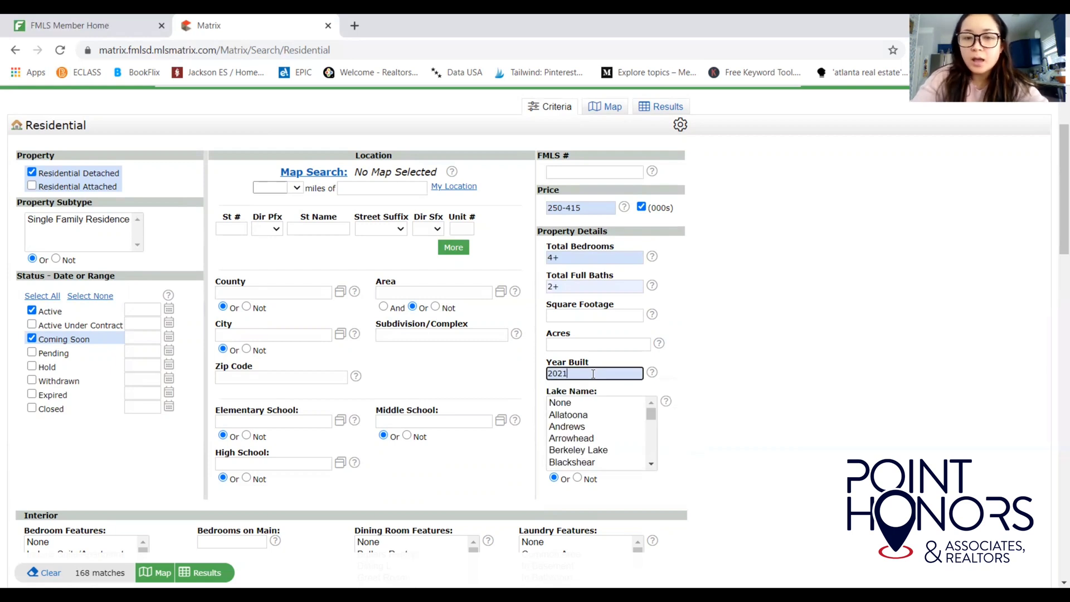
key("BackSpace")
key("BackSpace")
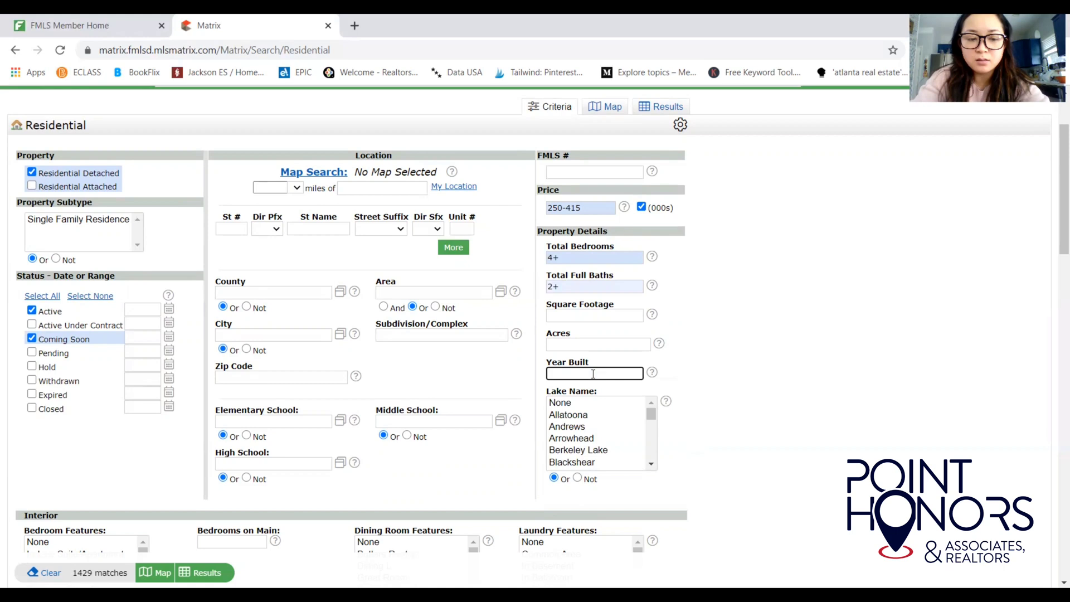
type("2015")
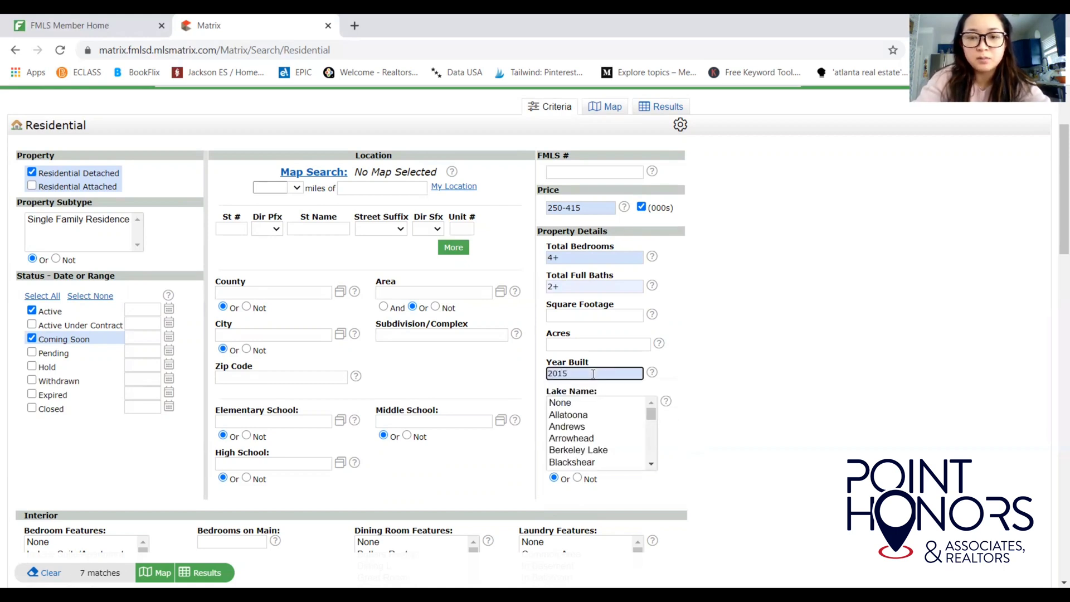
type("+")
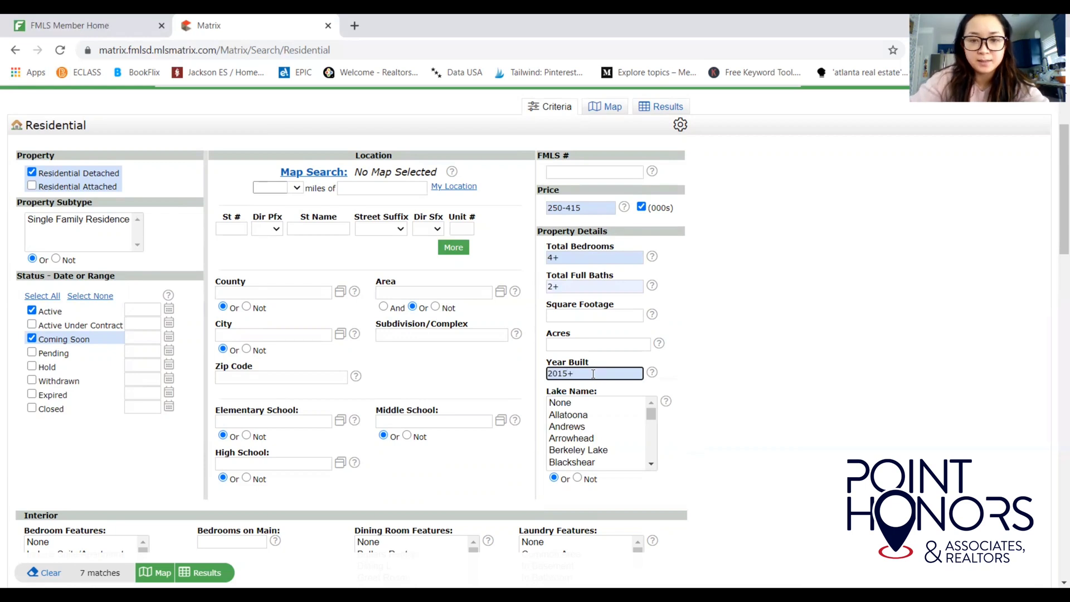
left_click(739, 410)
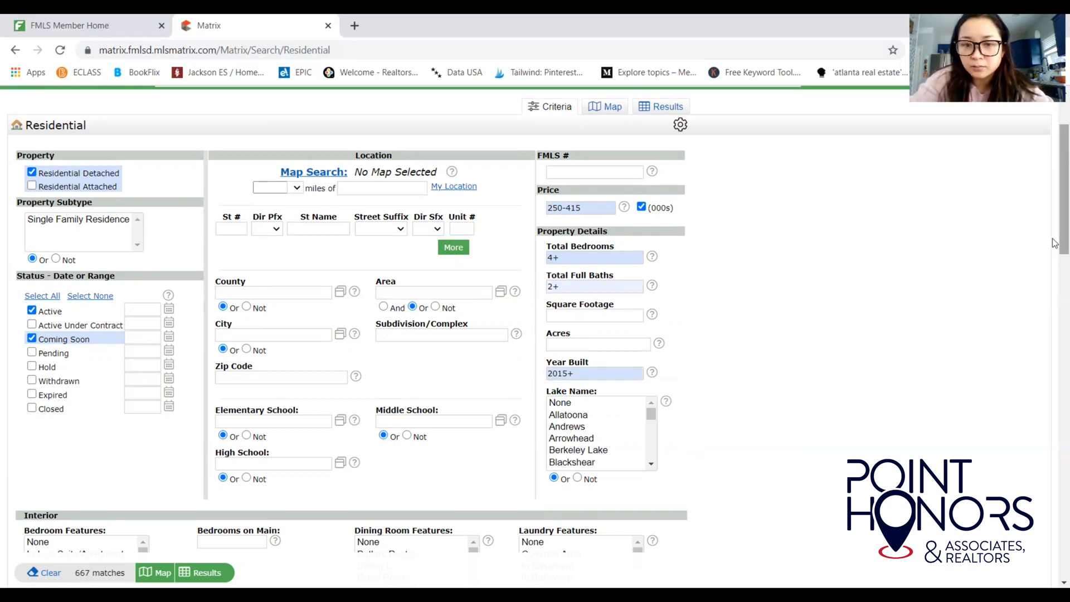
left_click_drag(1055, 243, 1055, 254)
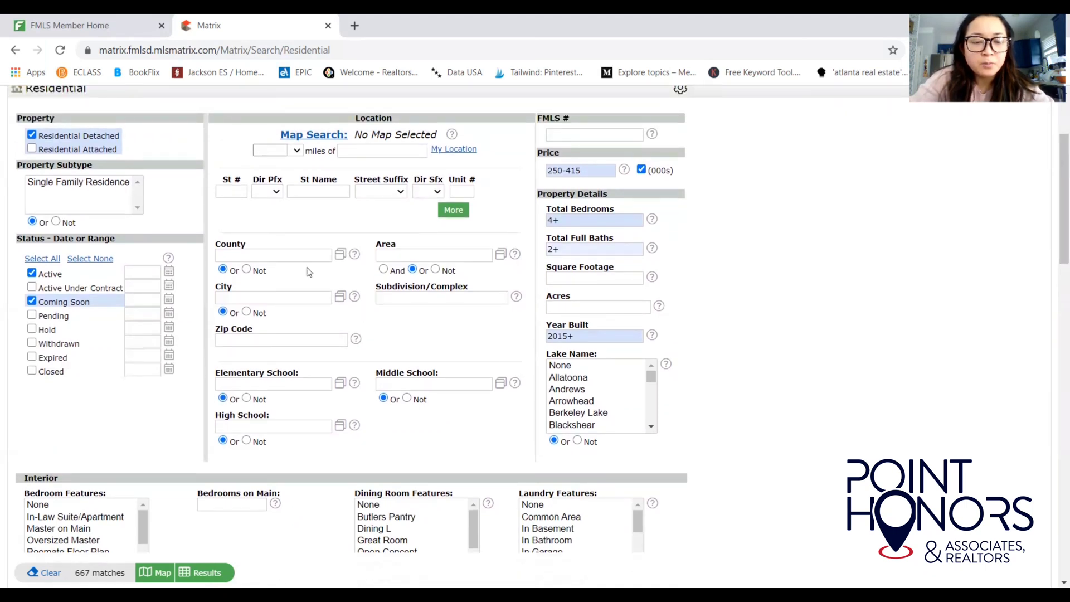
left_click(279, 254)
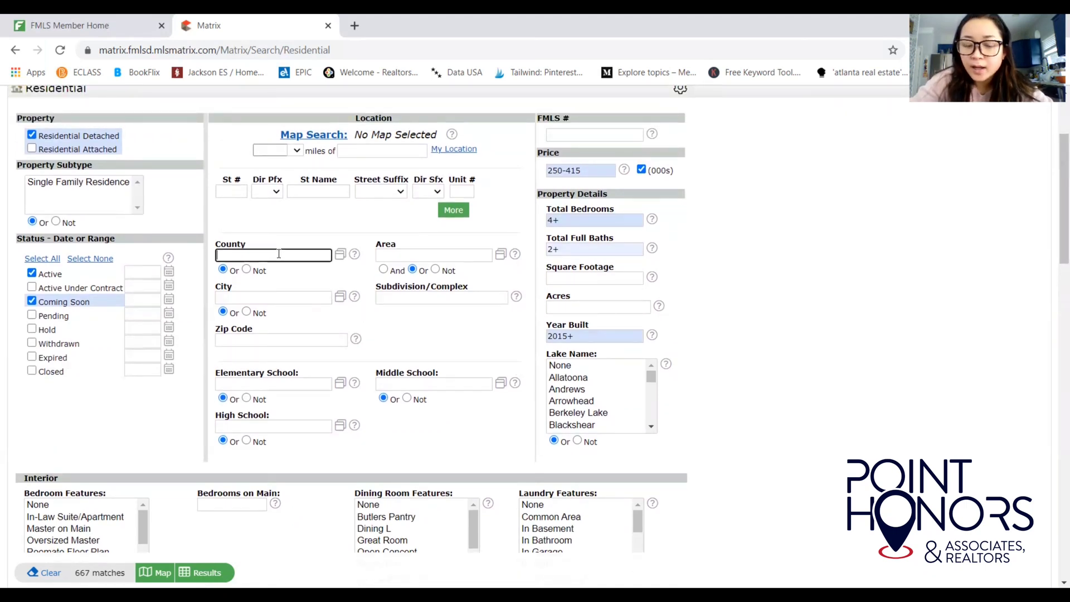
type("gwi")
key("Return")
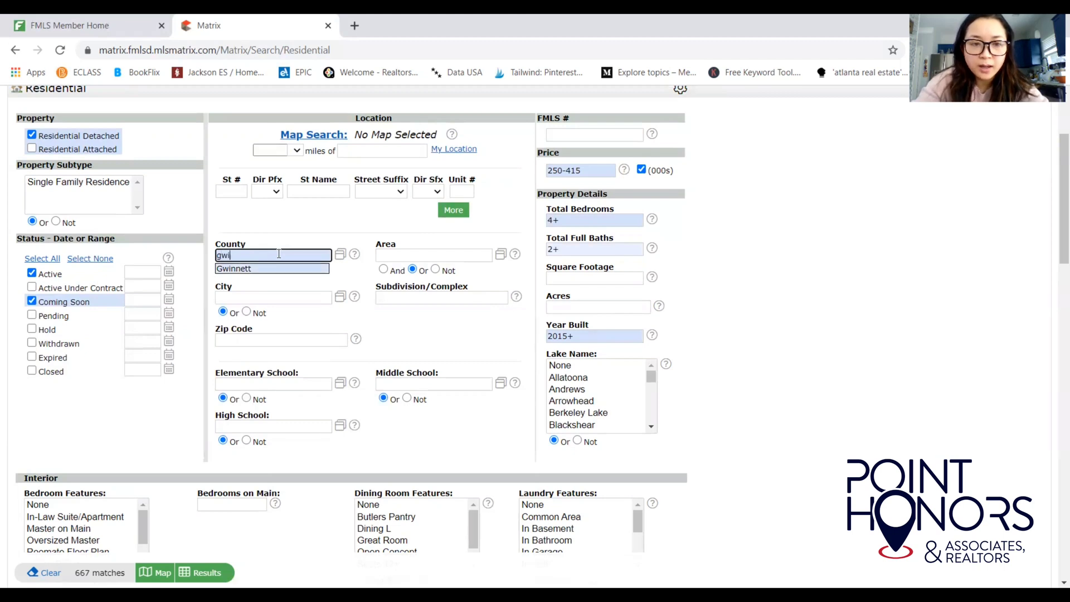
key("BackSpace")
key("BackSpace")
key("BackSpace")
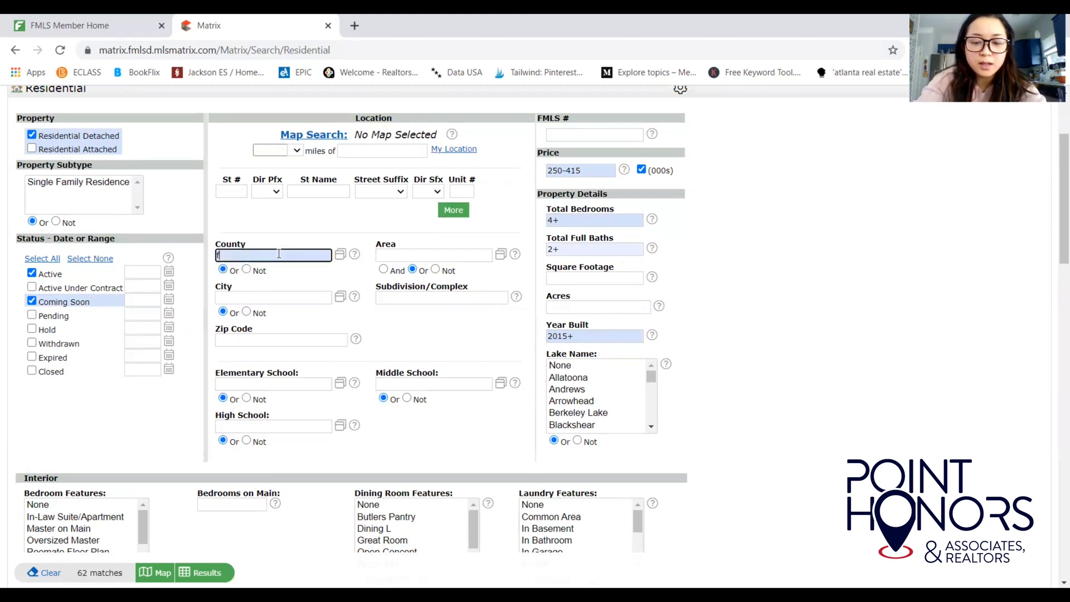
type("fu")
key("BackSpace")
key("BackSpace")
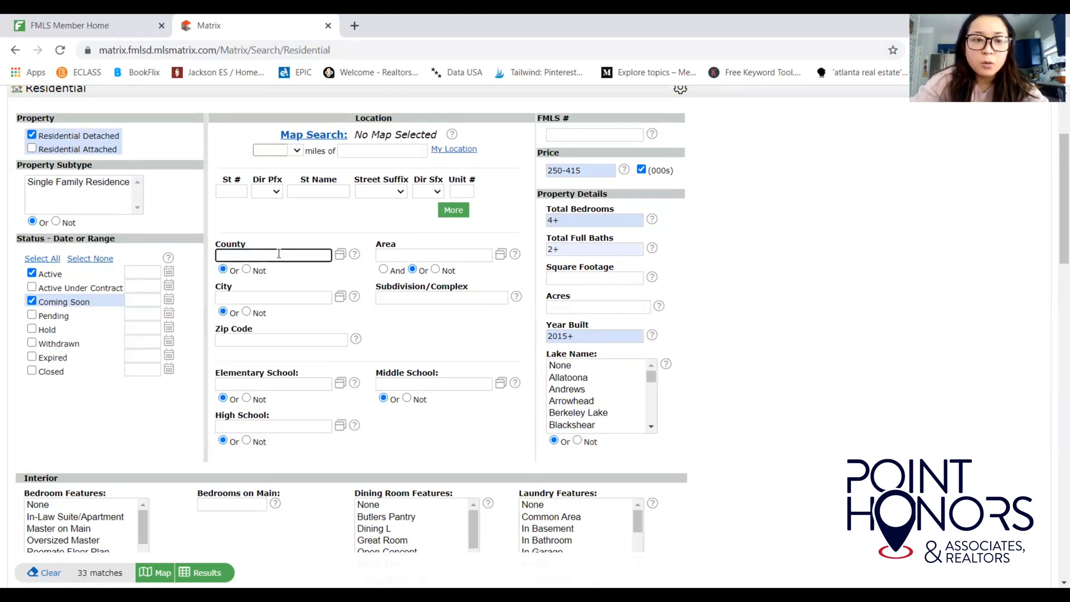
Add Johns Creek, Alpharetta and Duluth to City, then clear the City field.
left_click(278, 296)
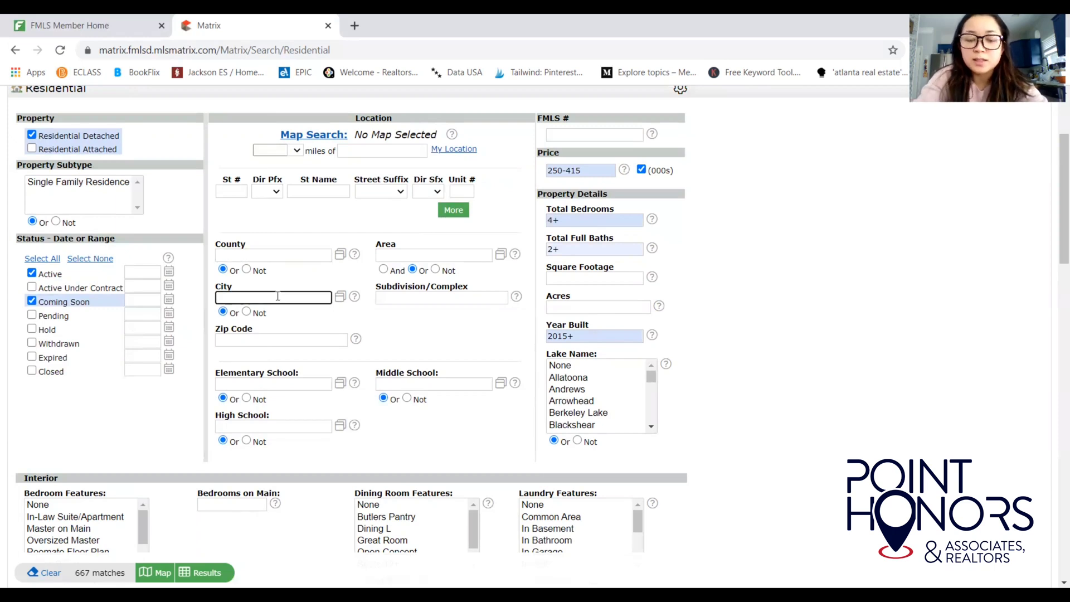
type("john")
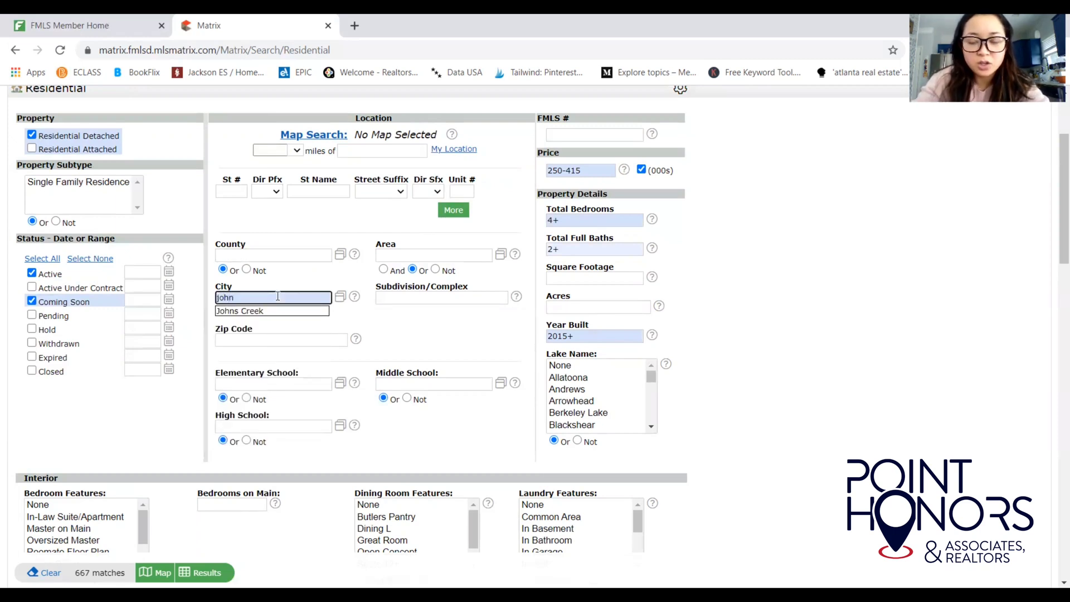
key("Down")
key("Return")
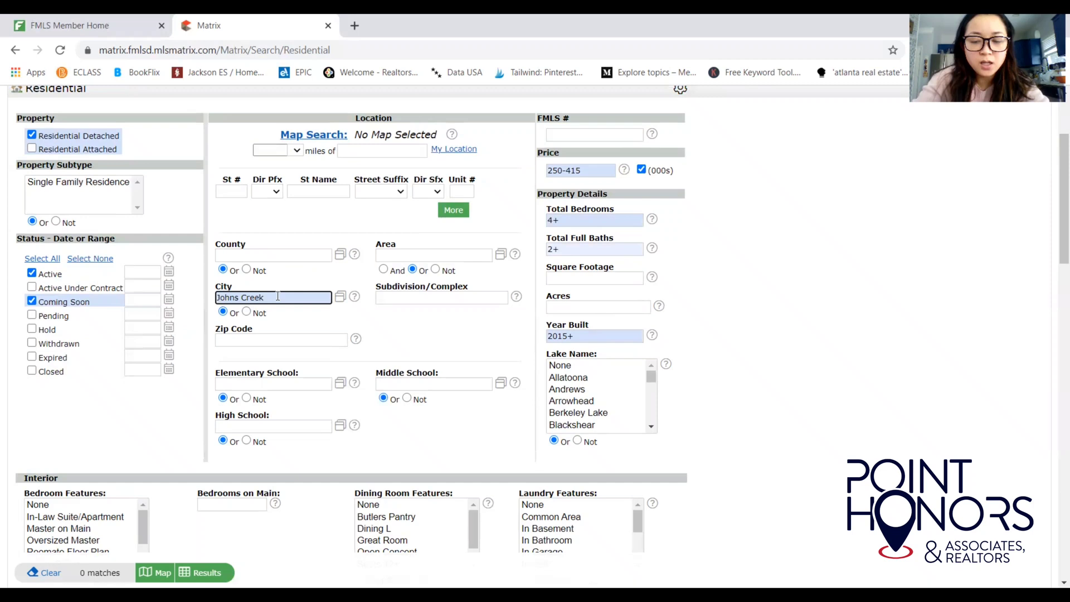
type("; alp")
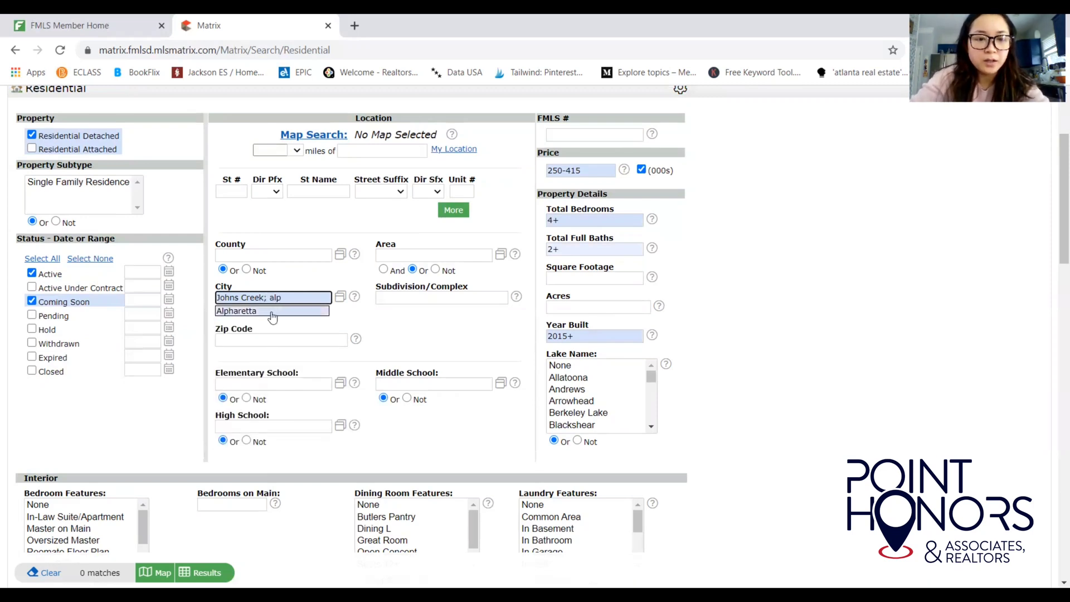
left_click(271, 311)
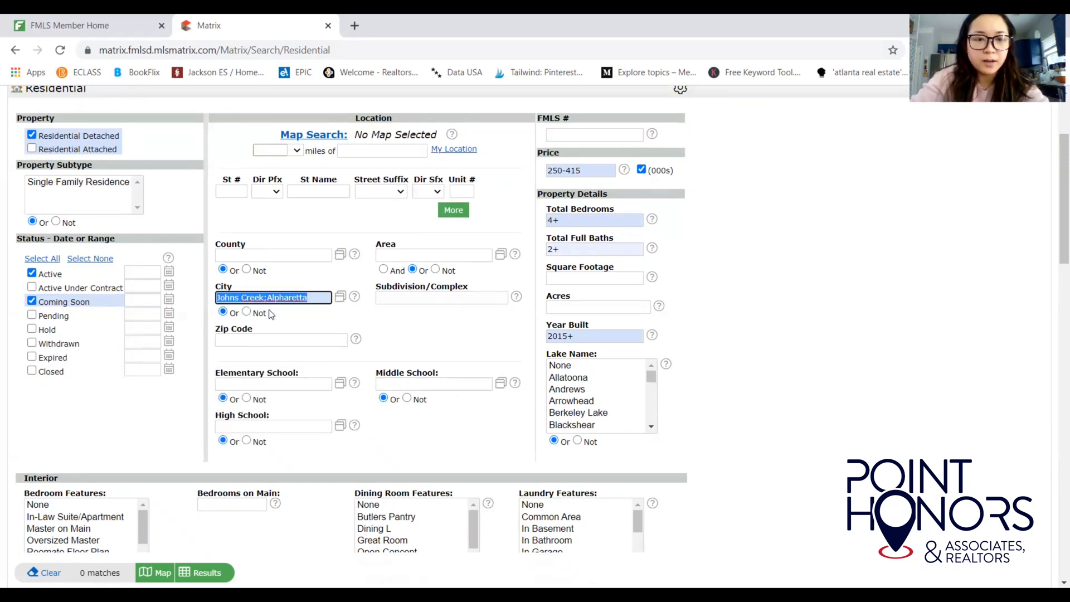
left_click(268, 299)
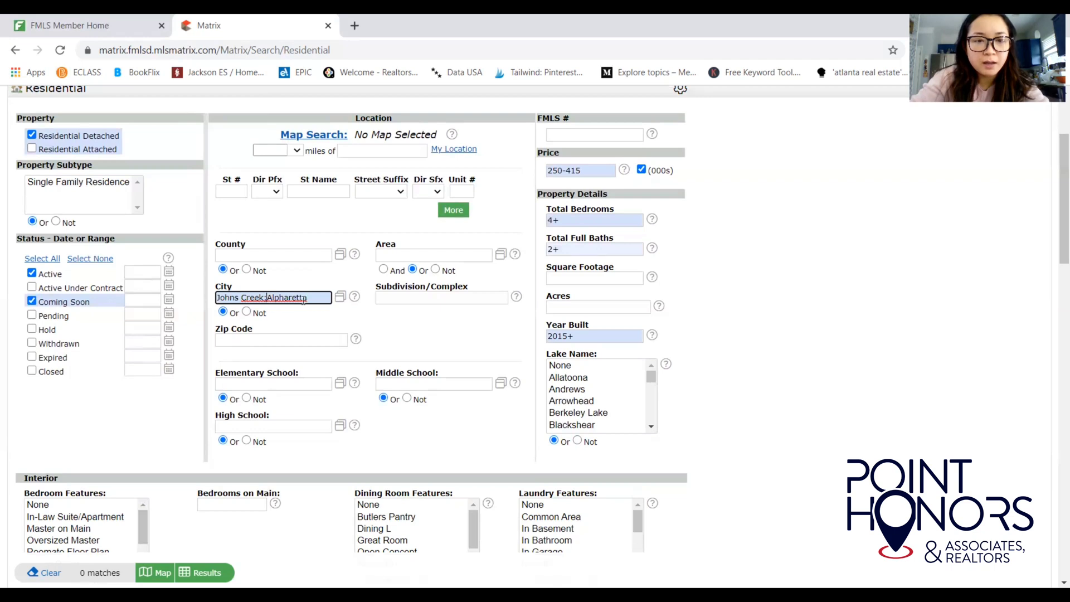
type(";")
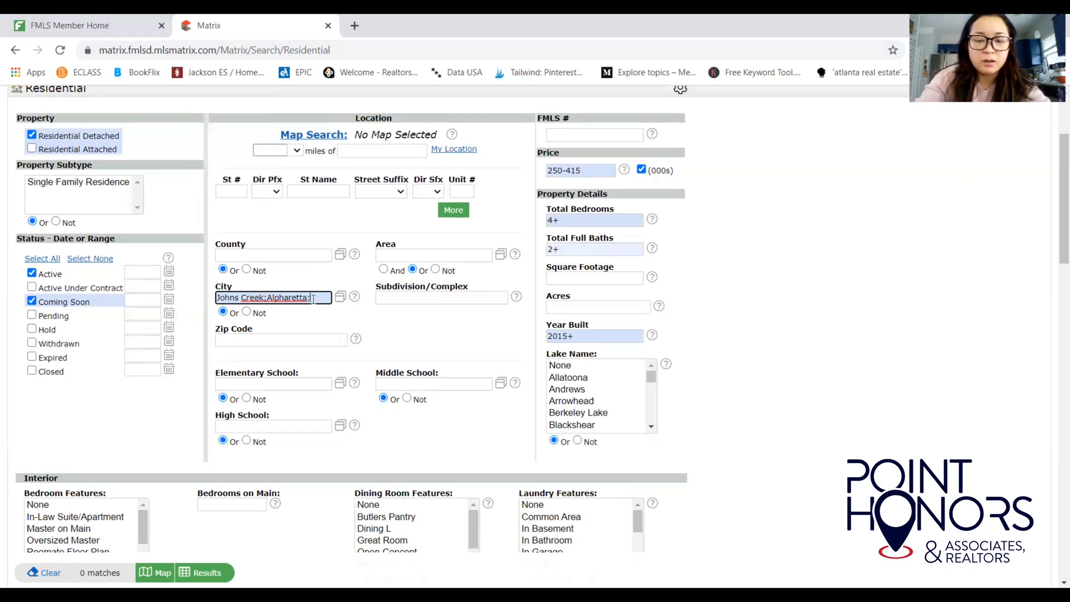
type(" duluth")
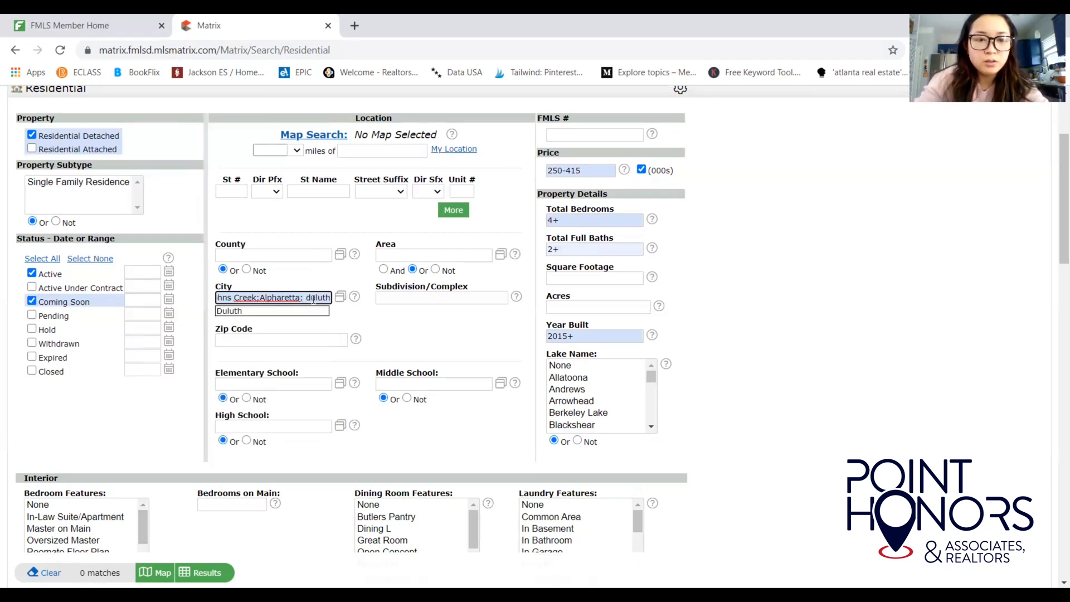
left_click(296, 310)
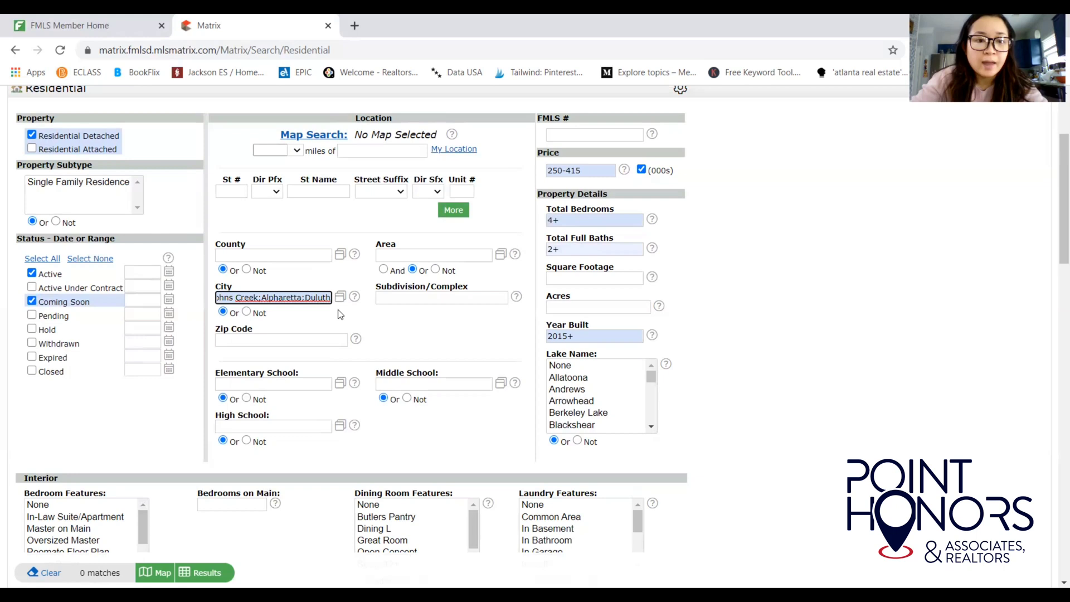
left_click_drag(331, 300, 184, 310)
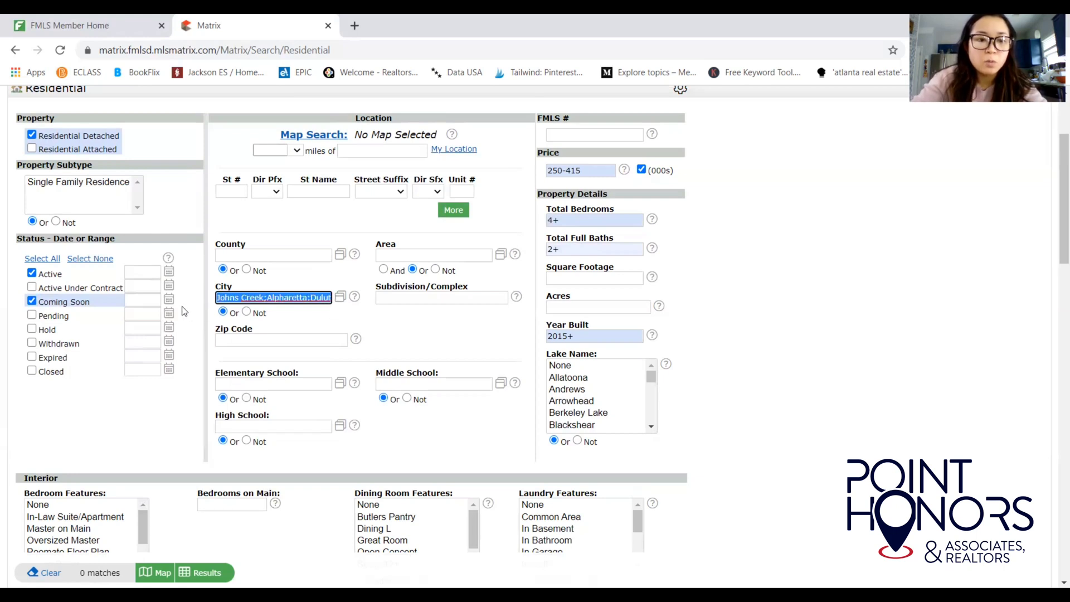
left_click(290, 324)
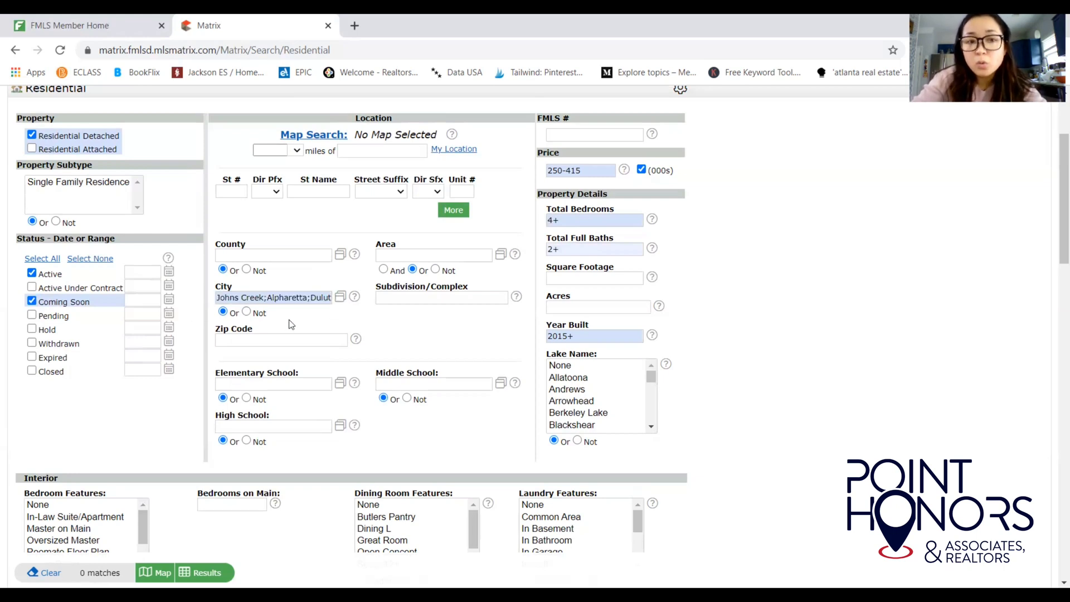
triple_click(218, 296)
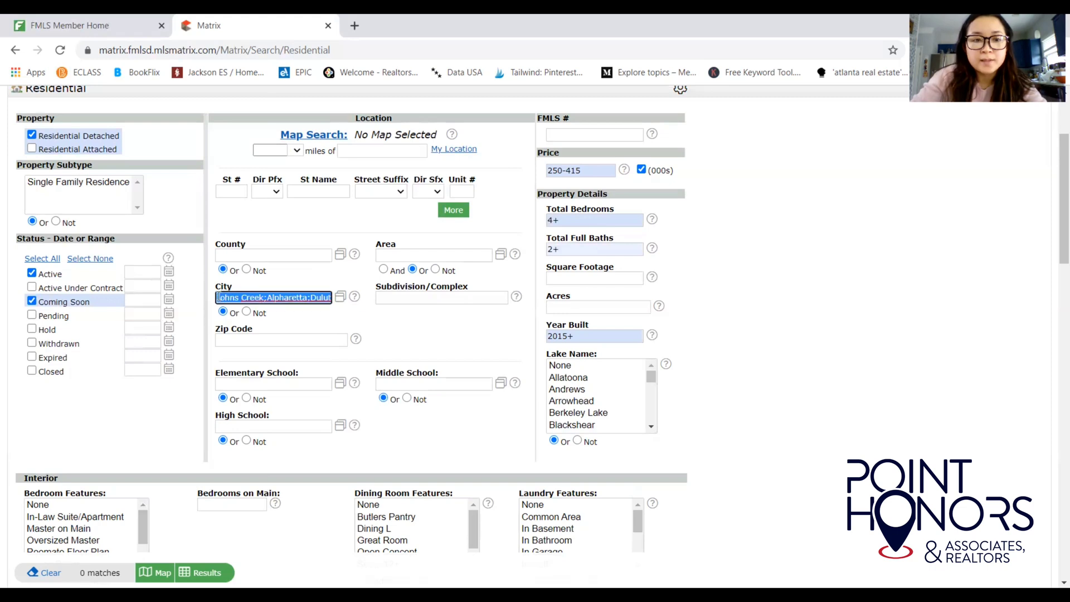
key("BackSpace")
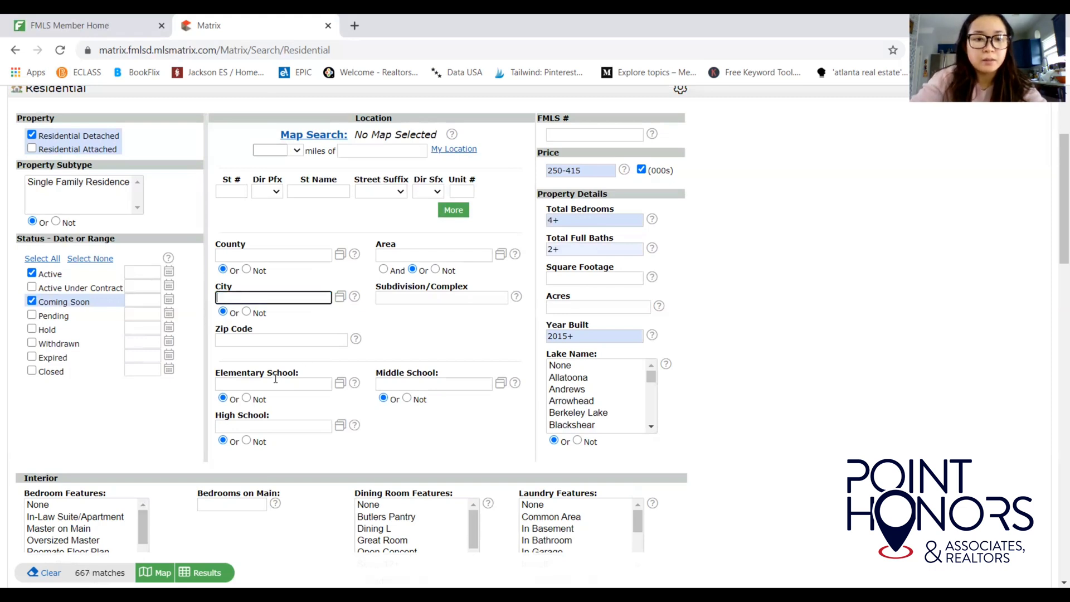
Enter Simpson as the Elementary School, then delete it.
left_click(276, 378)
type("simp")
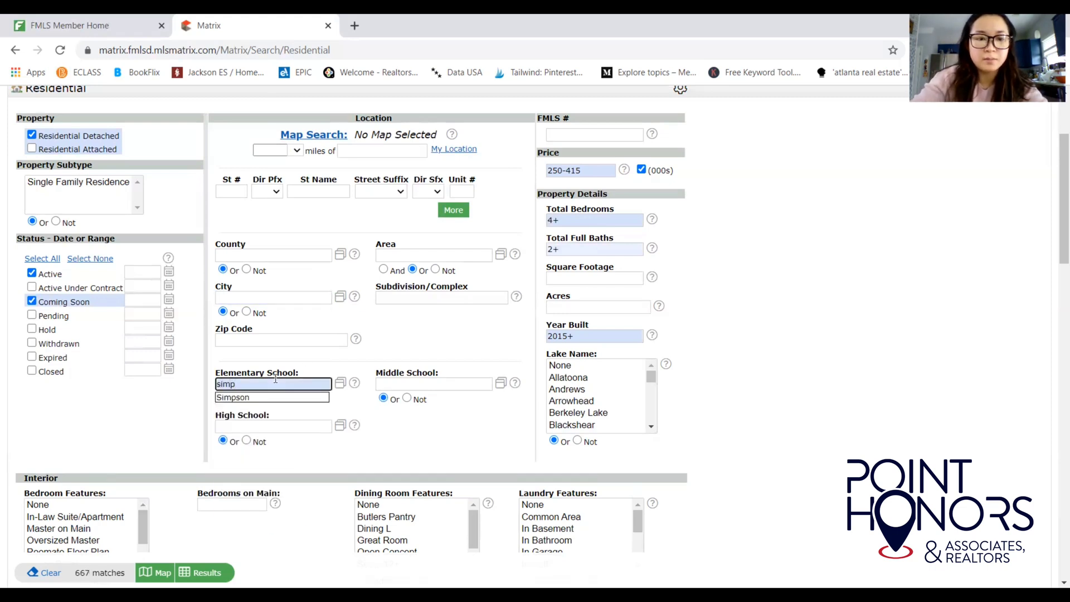
left_click(252, 398)
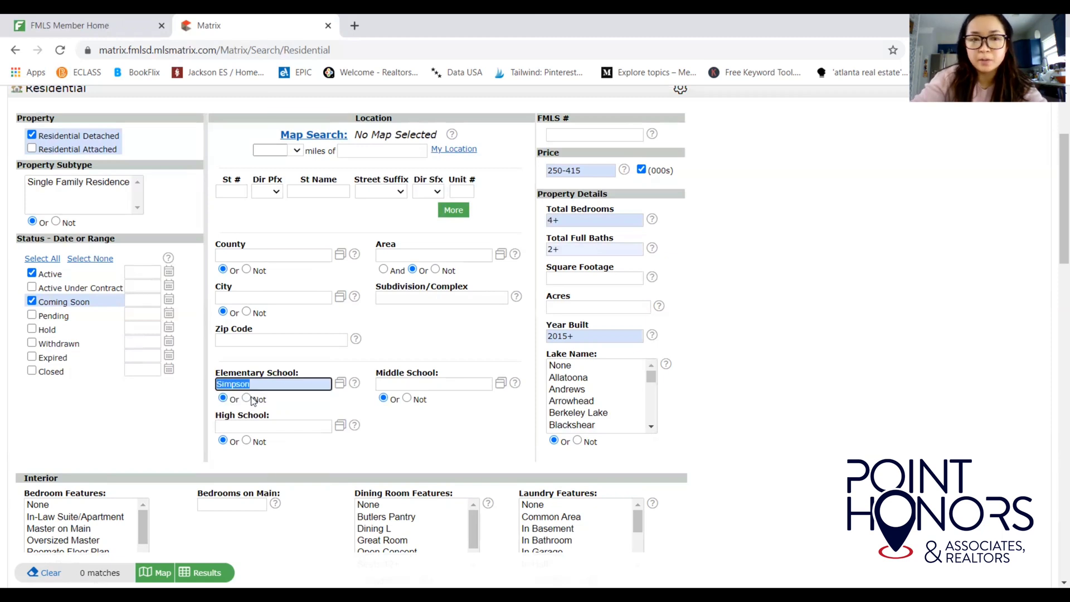
key("BackSpace")
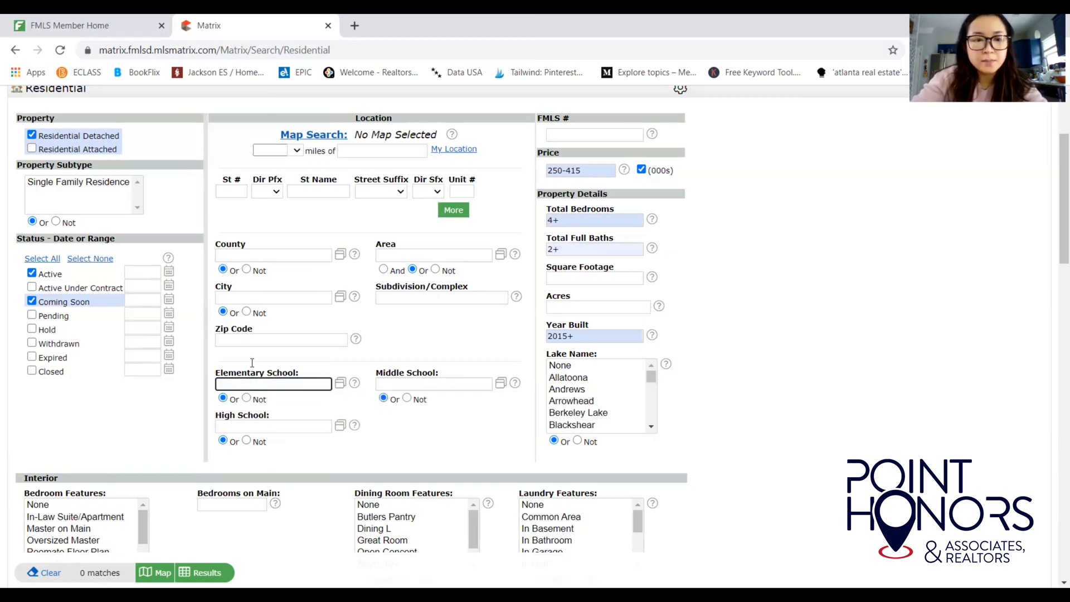
Enter Duluth and Peachtree Corners in the City field.
left_click(231, 297)
type("duluth")
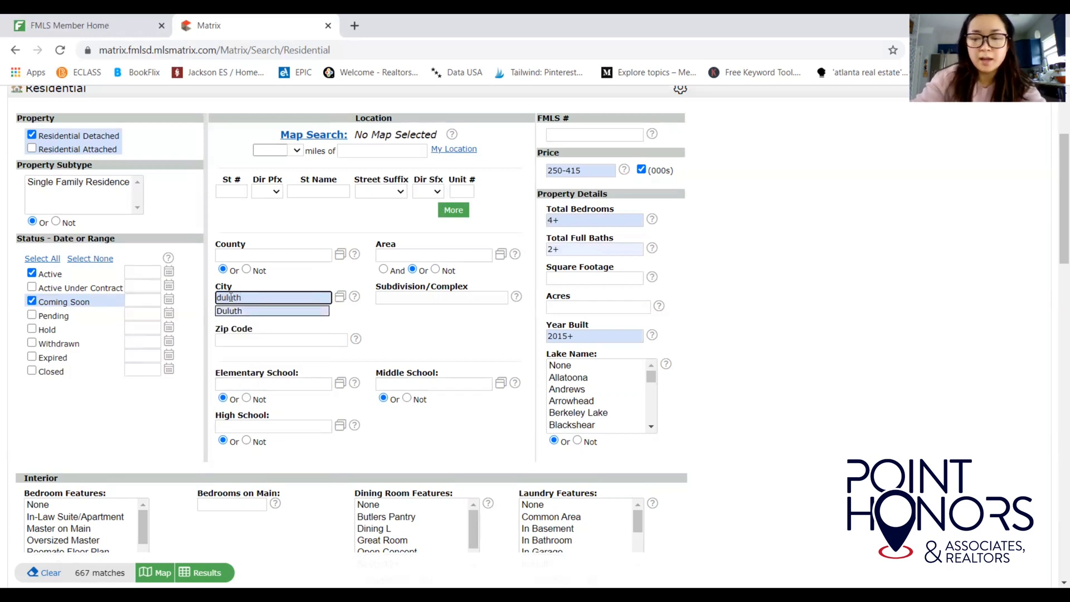
key("Return")
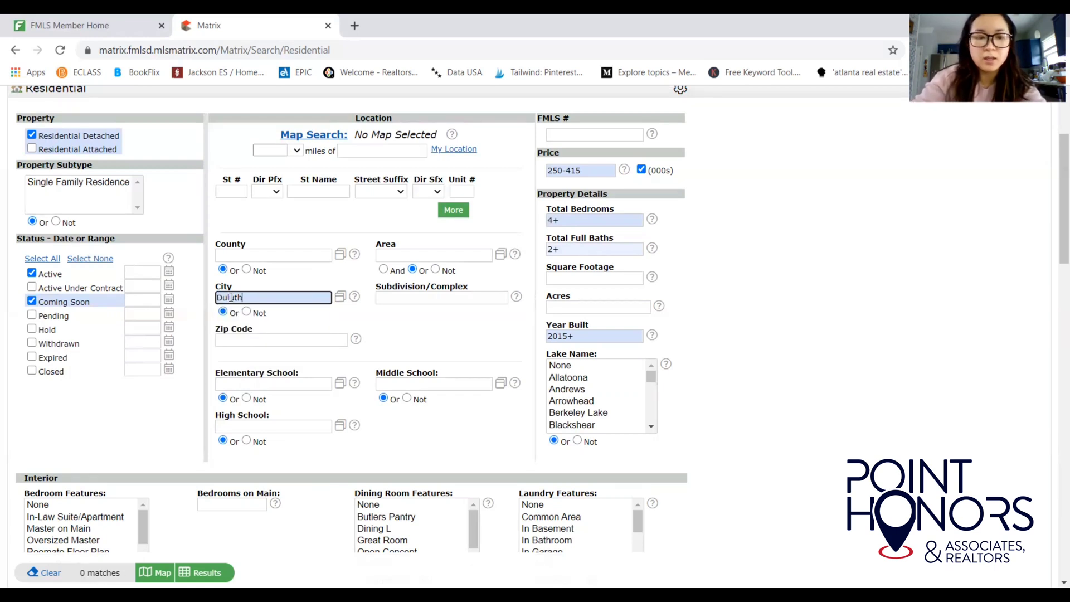
type("; peachtre")
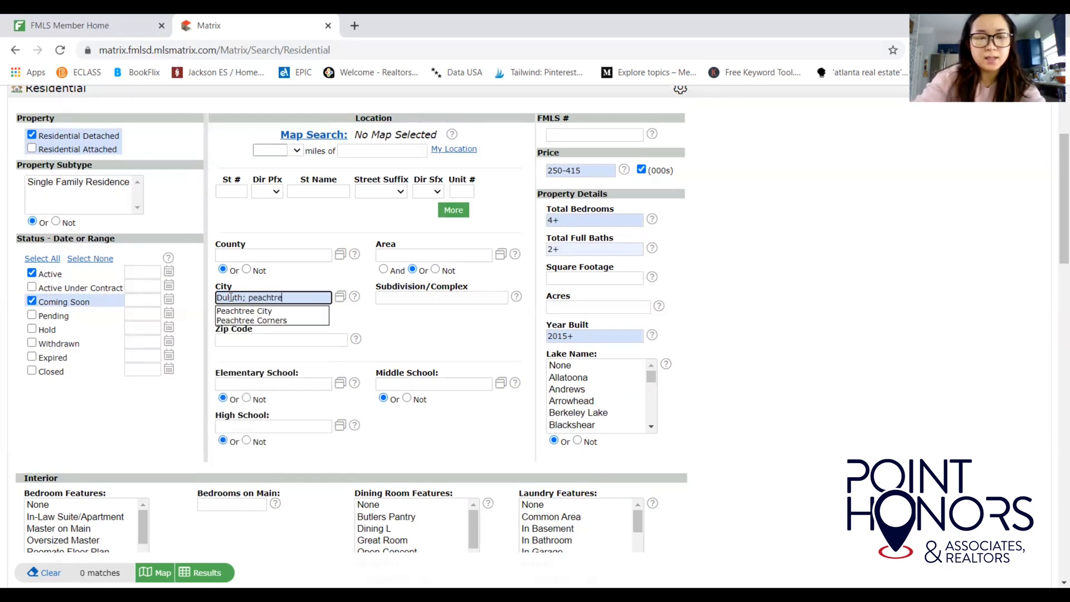
key("Down")
key("Down")
key("Return")
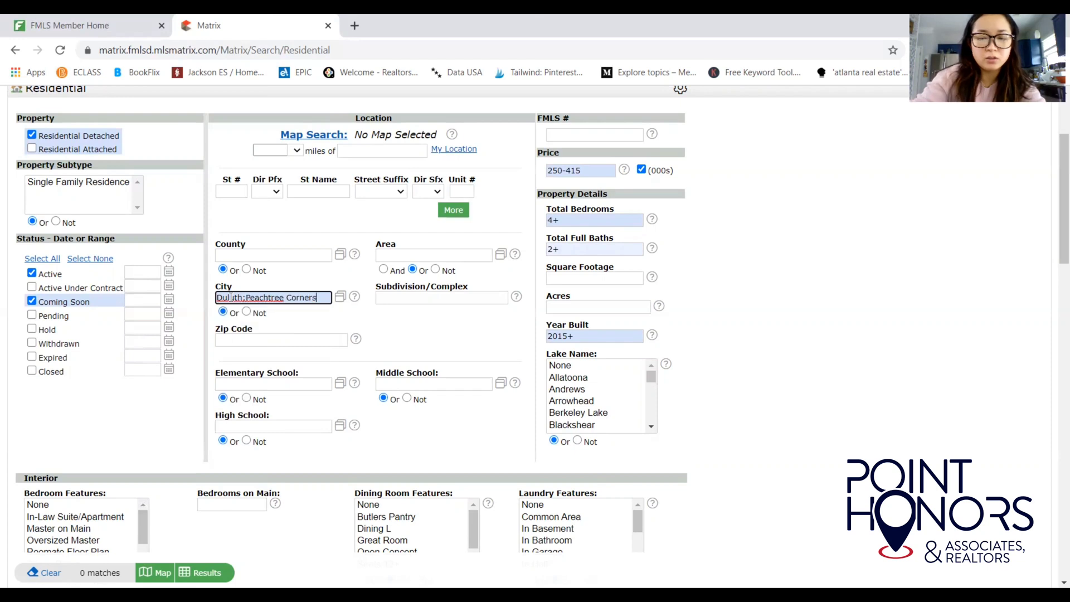
Add Norcross, Johns Creek and Alpharetta to the City list.
type("norc")
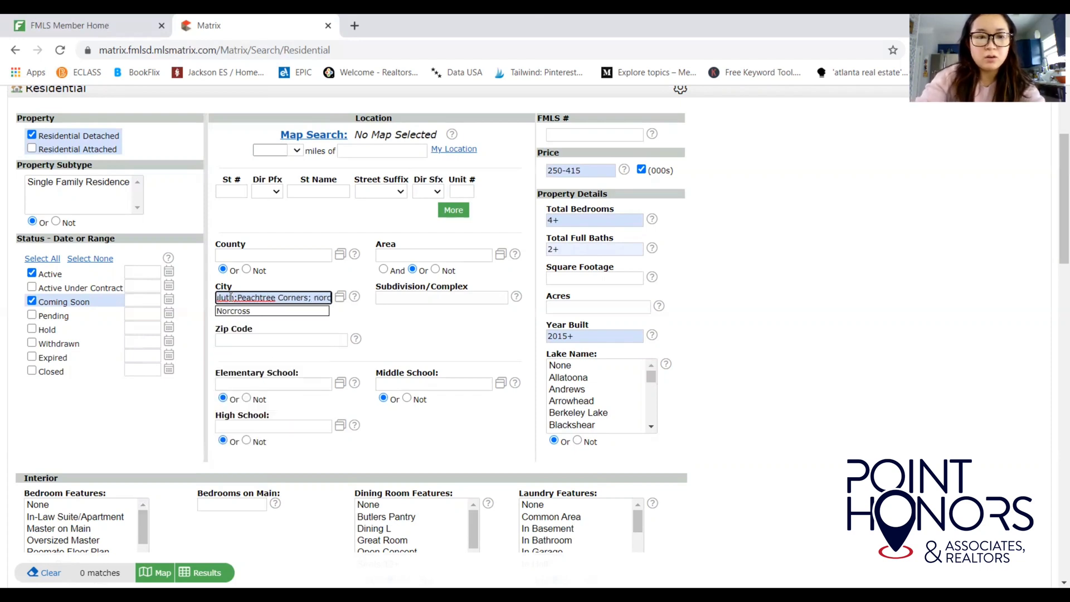
key("BackSpace")
key("BackSpace")
type("rco")
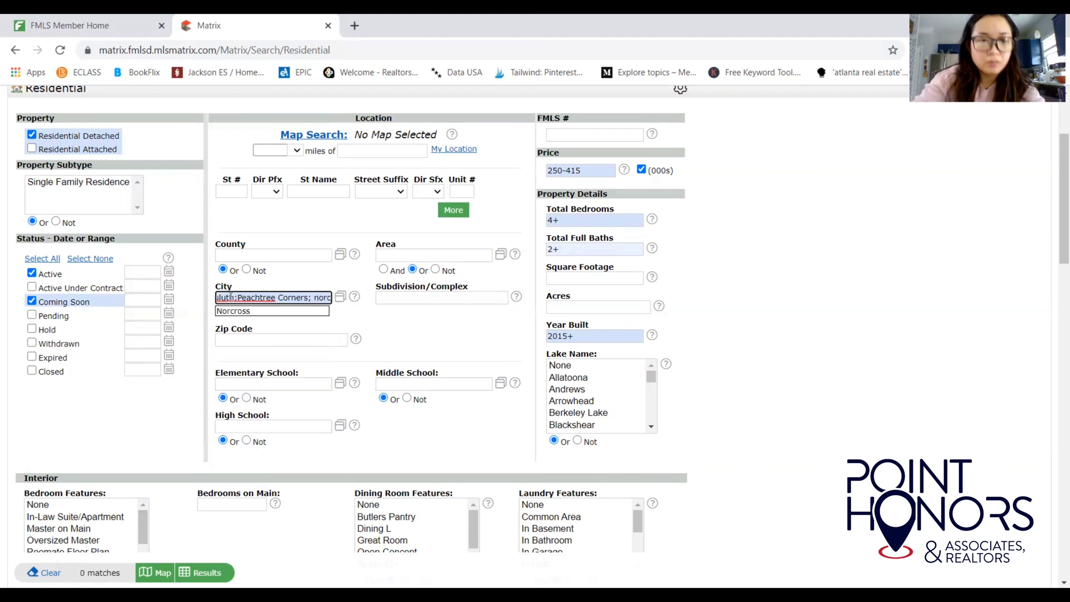
left_click(252, 311)
left_click(307, 295)
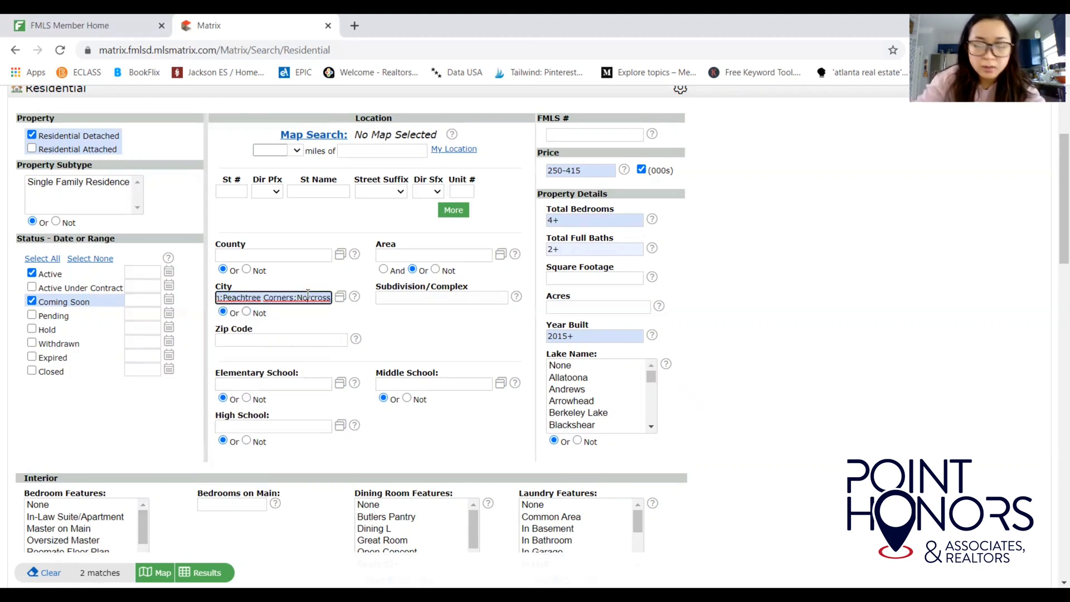
type(";johns")
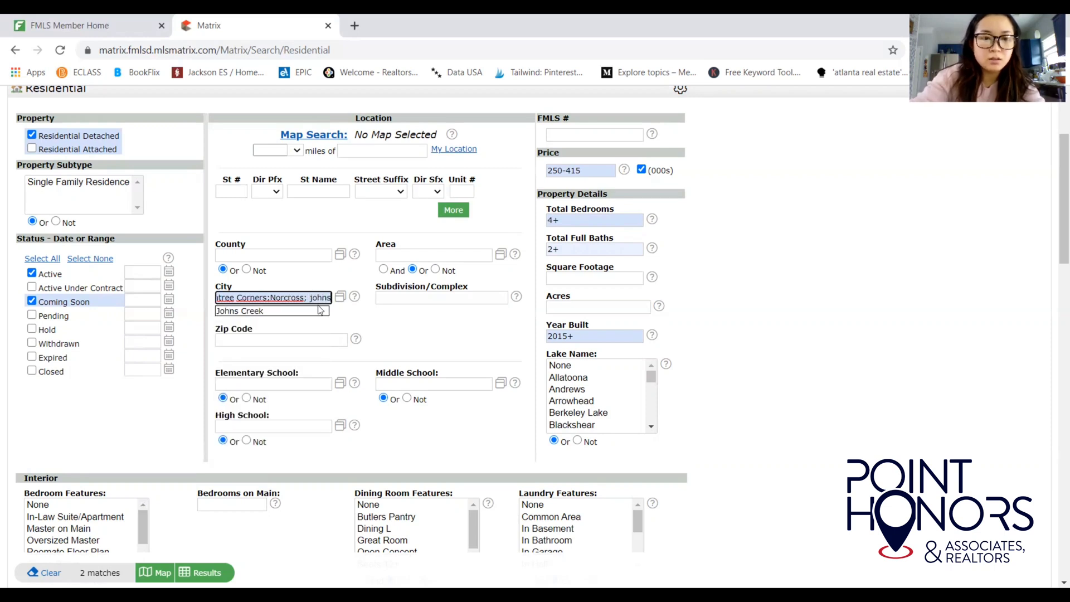
left_click(318, 310)
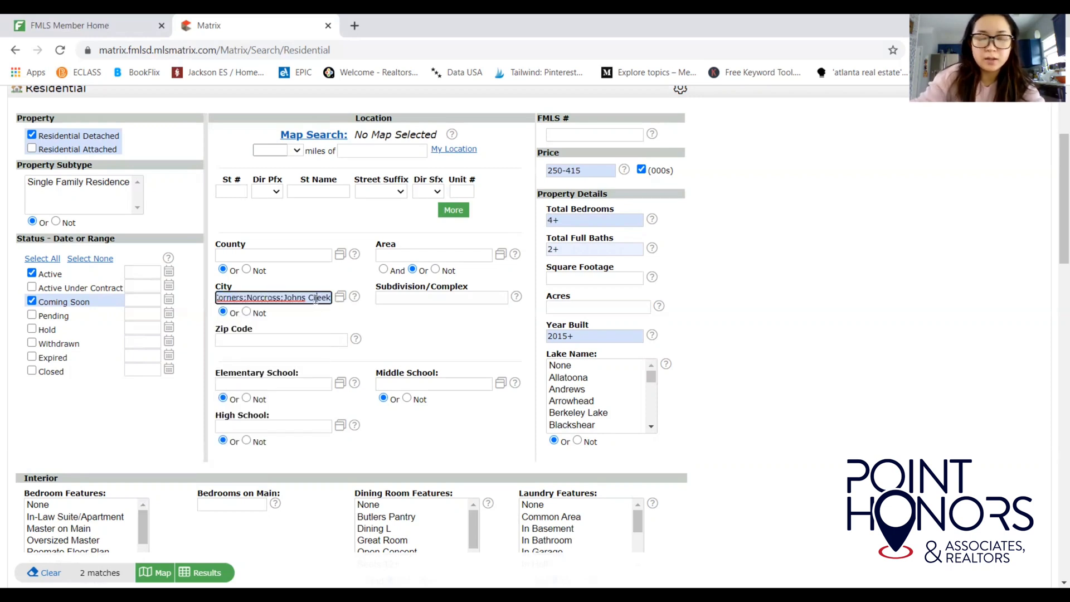
type("; al")
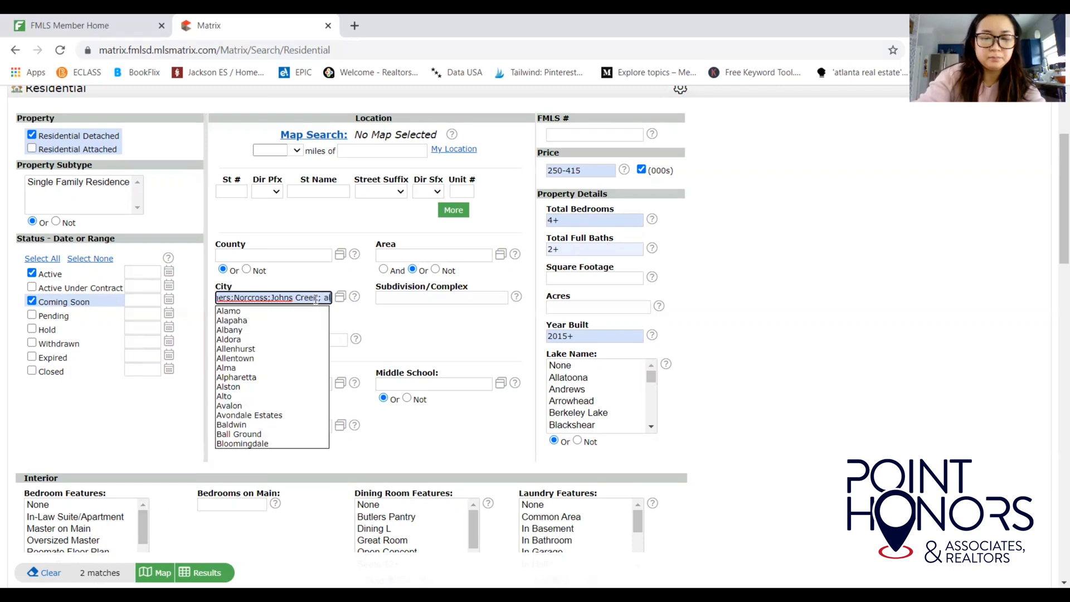
type("pharetta")
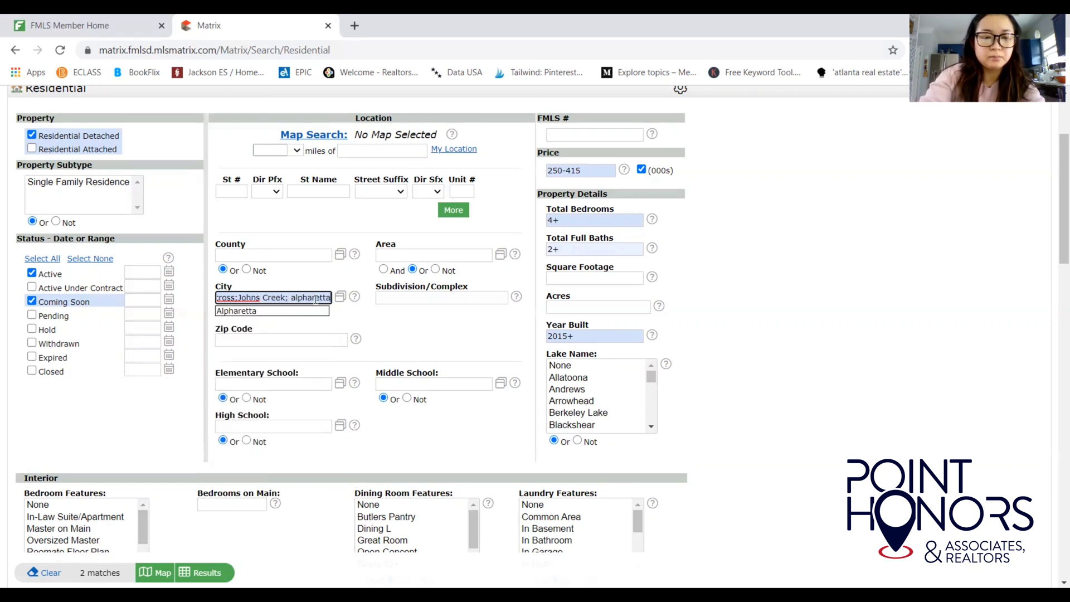
left_click(316, 311)
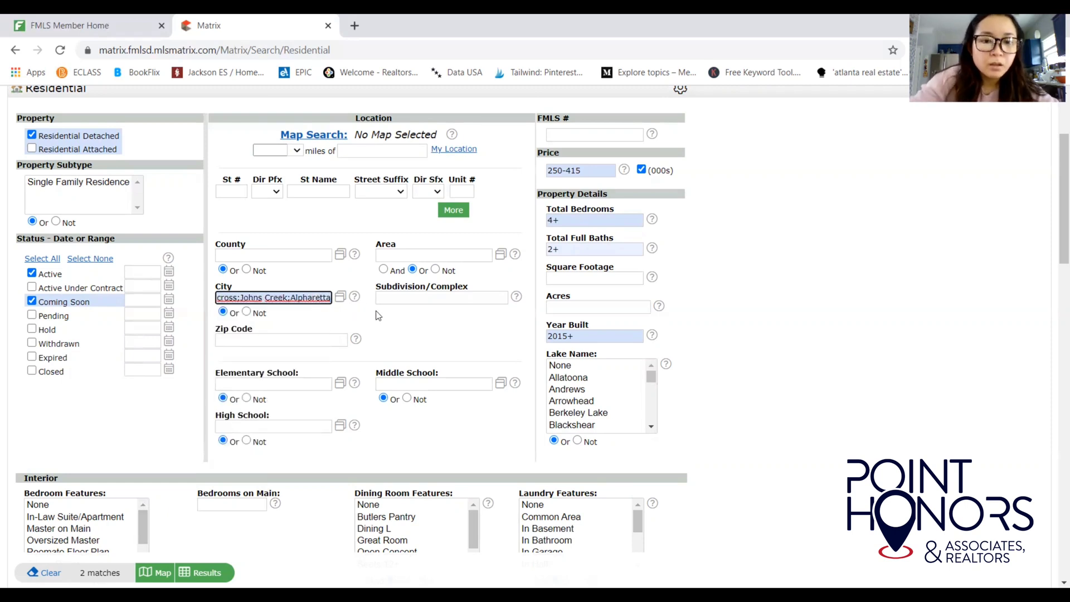
scroll(1054, 237, "down", 1)
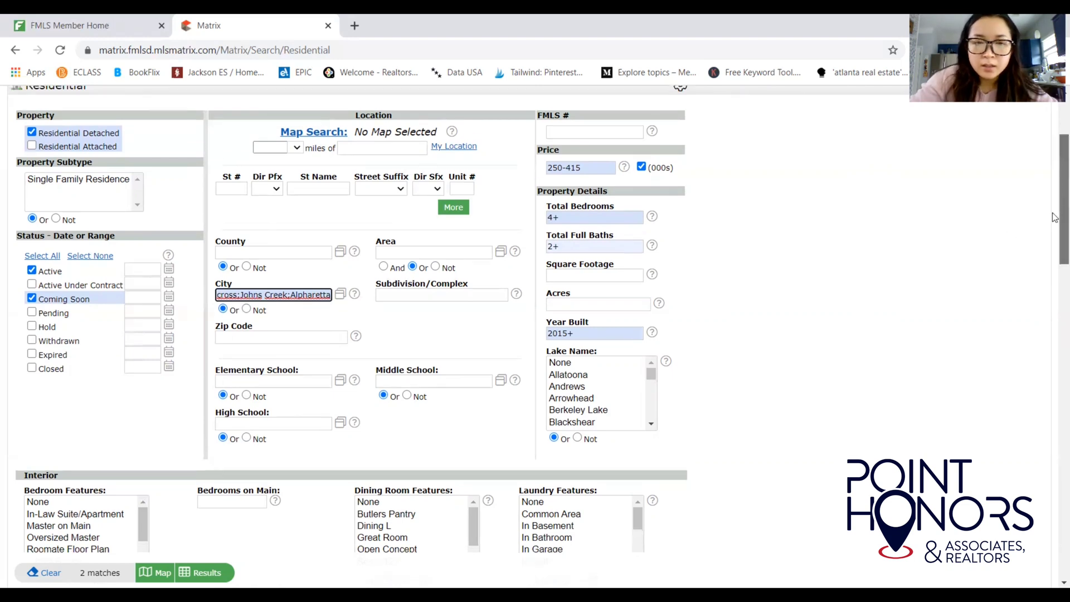
scroll(1055, 238, "down", 3)
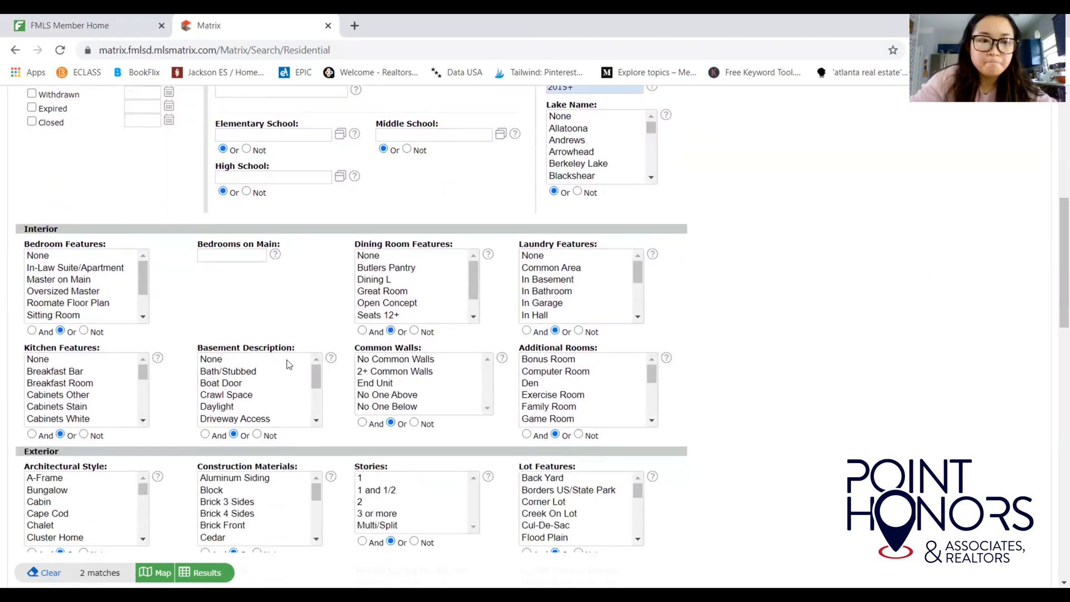
left_click(212, 254)
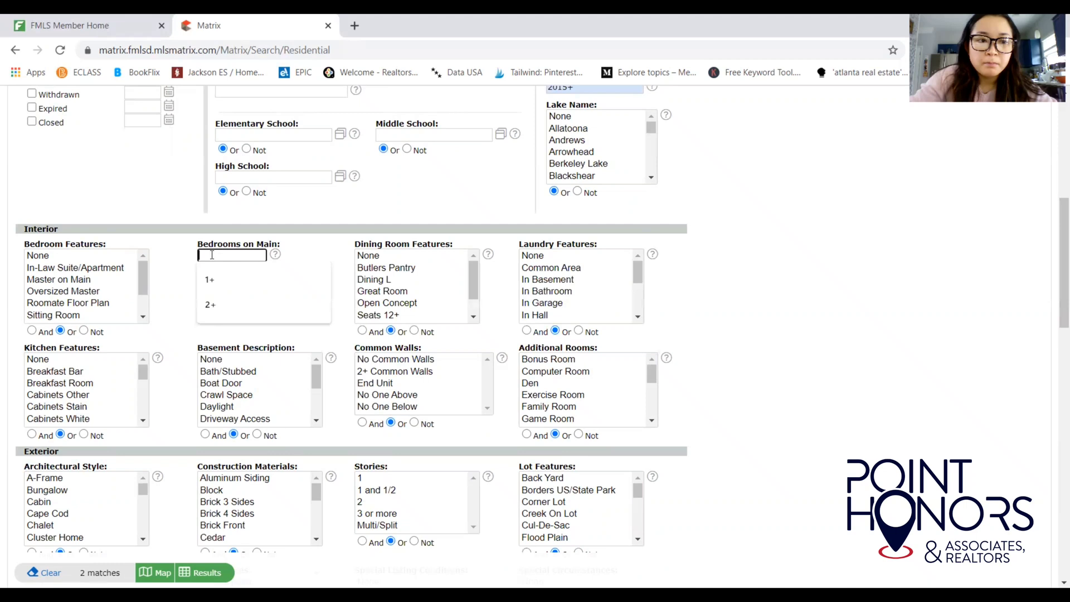
left_click(178, 223)
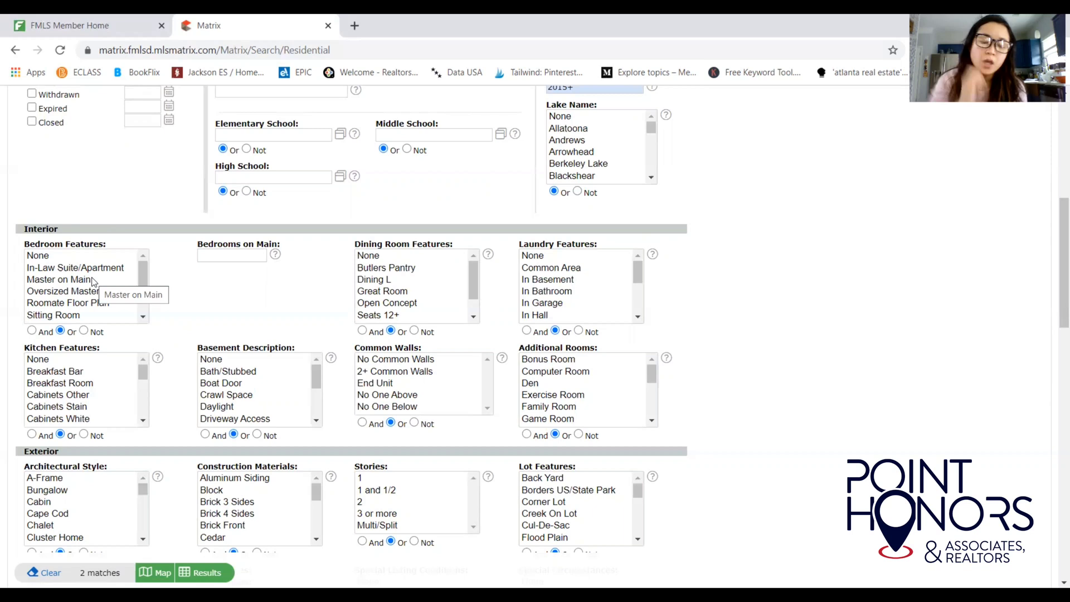
left_click(206, 255)
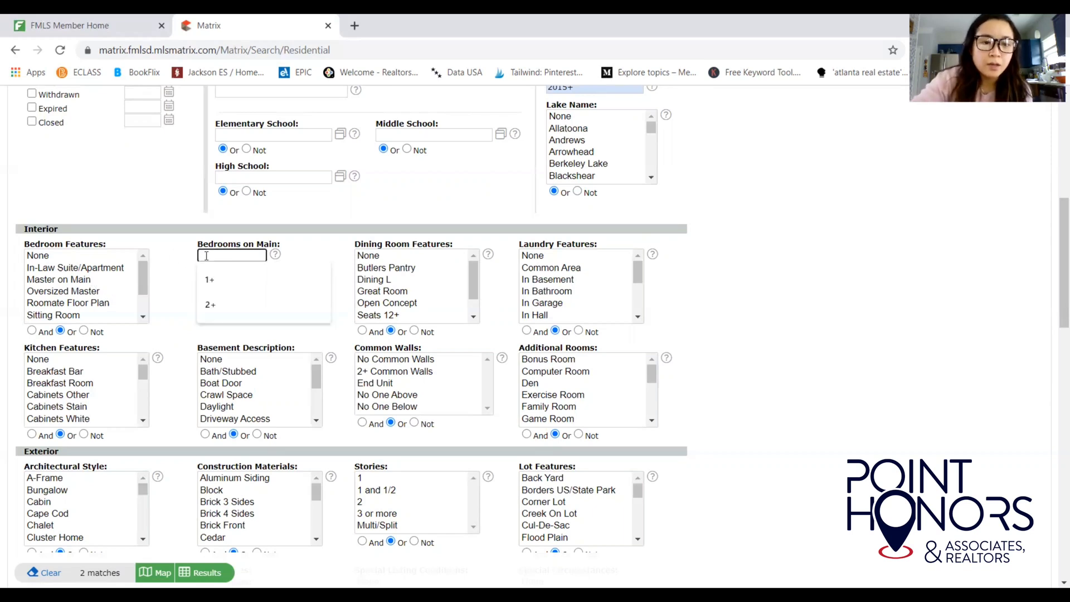
left_click(211, 274)
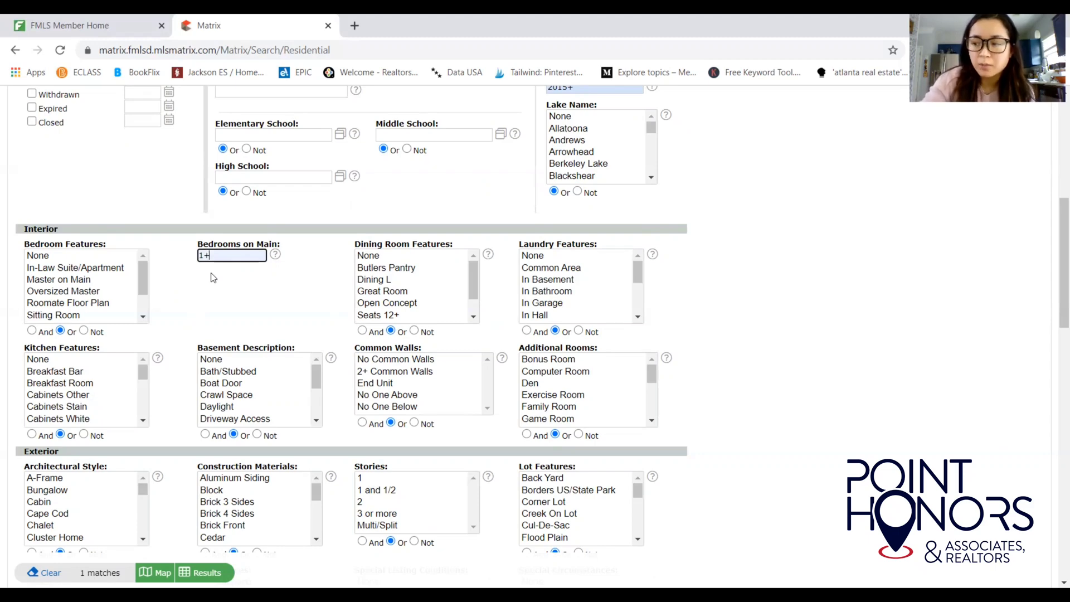
key("BackSpace")
key("BackSpace")
scroll(213, 278, "down", 1)
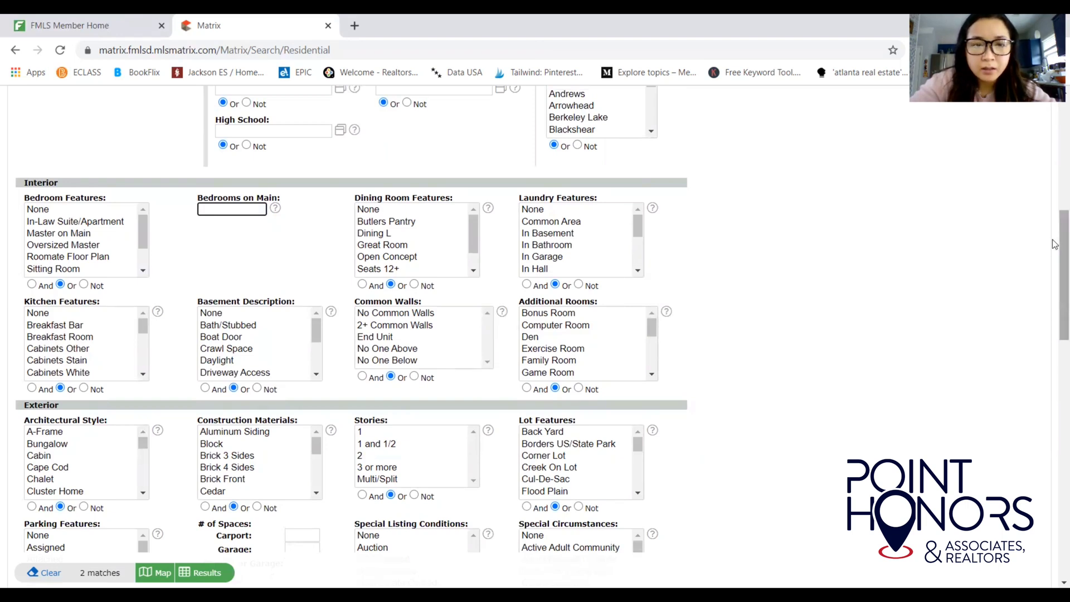
Choose Not for Basement Description, tick then untick None, and scroll toward Exterior.
left_click_drag(1055, 252, 1055, 256)
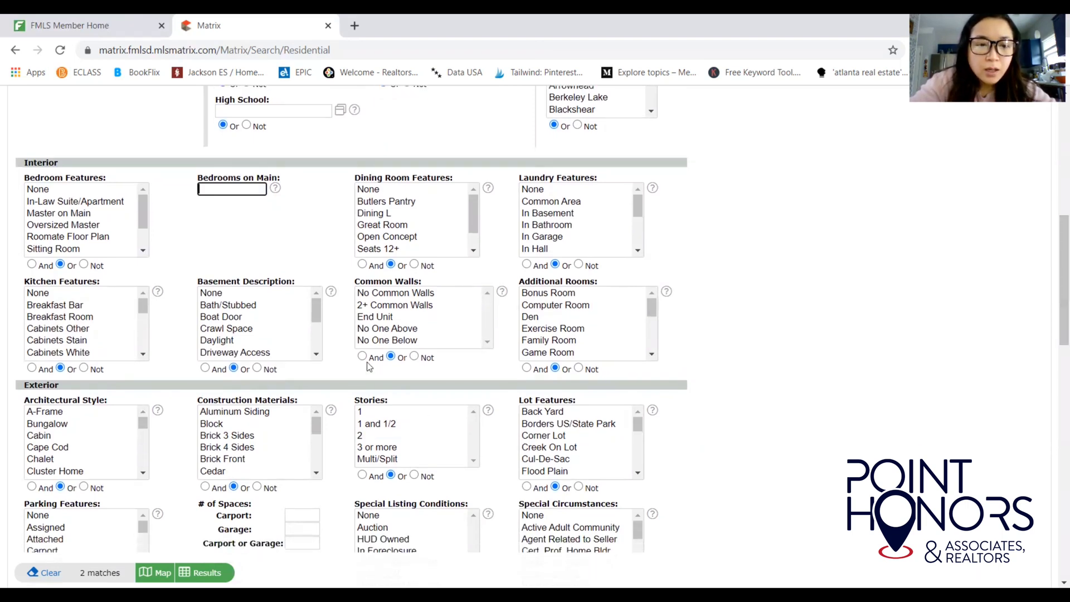
left_click_drag(316, 312, 317, 332)
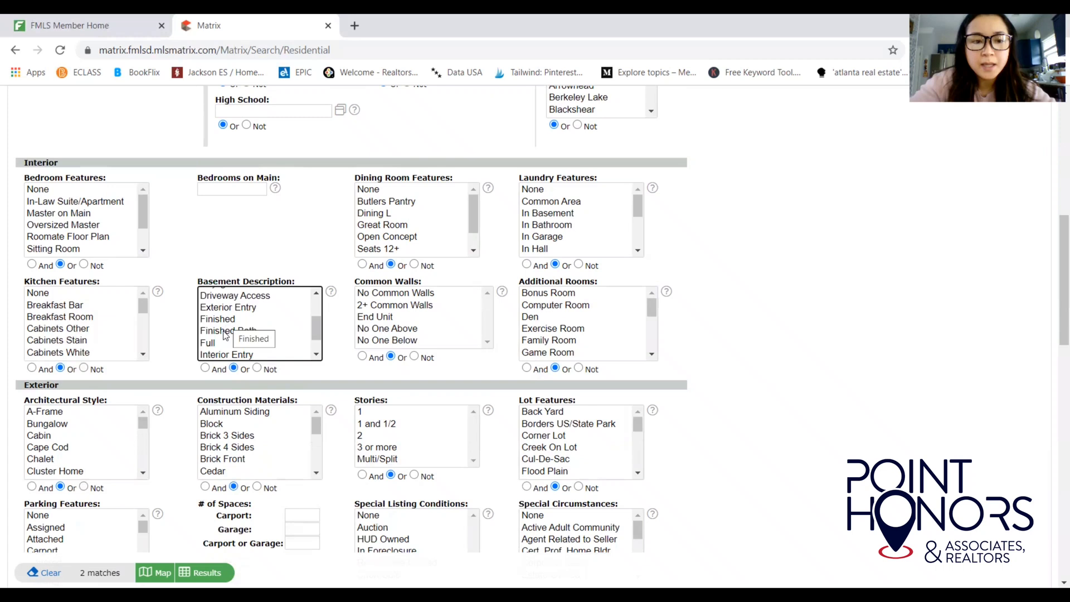
left_click(315, 355)
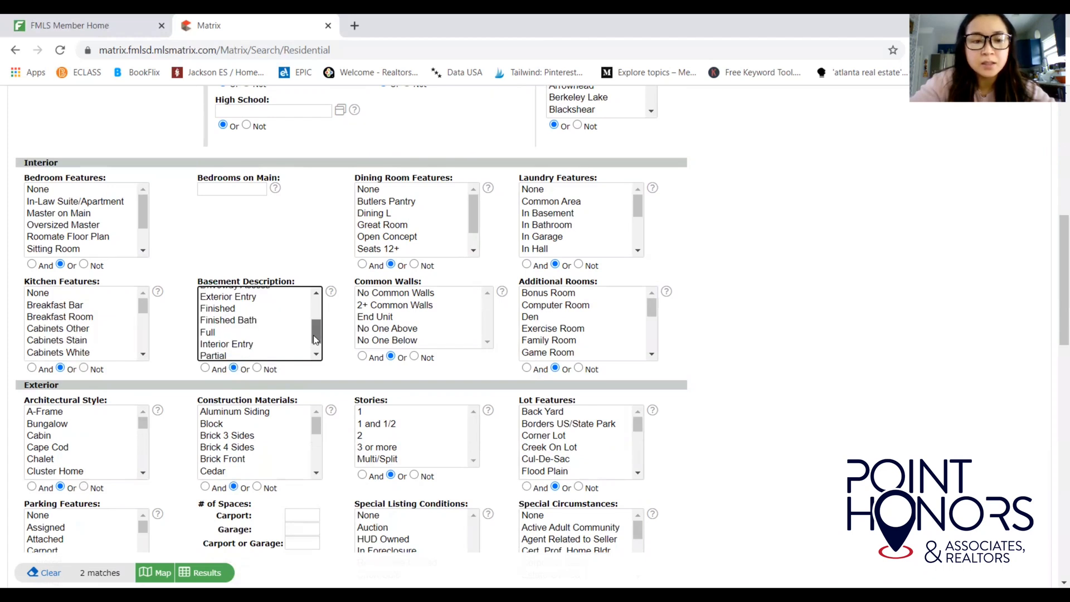
left_click(316, 354)
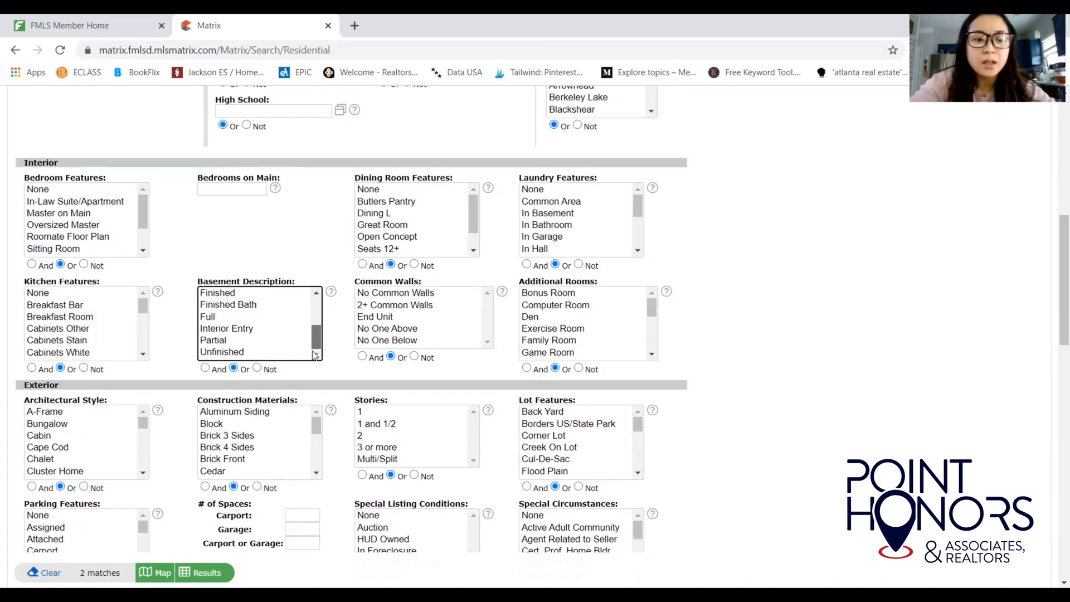
scroll(310, 329, "up", 3)
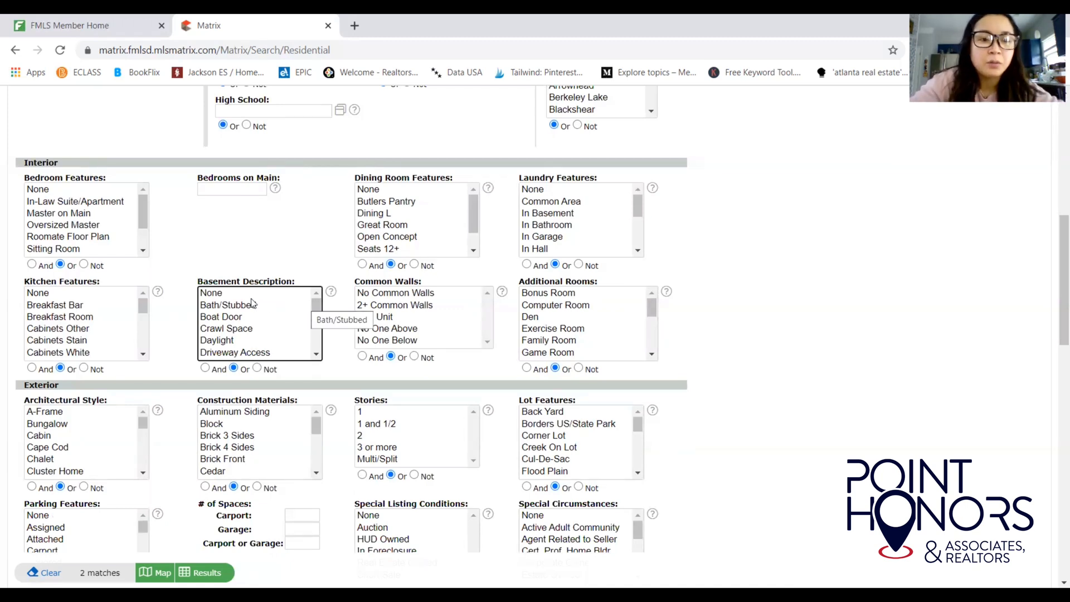
left_click(256, 366)
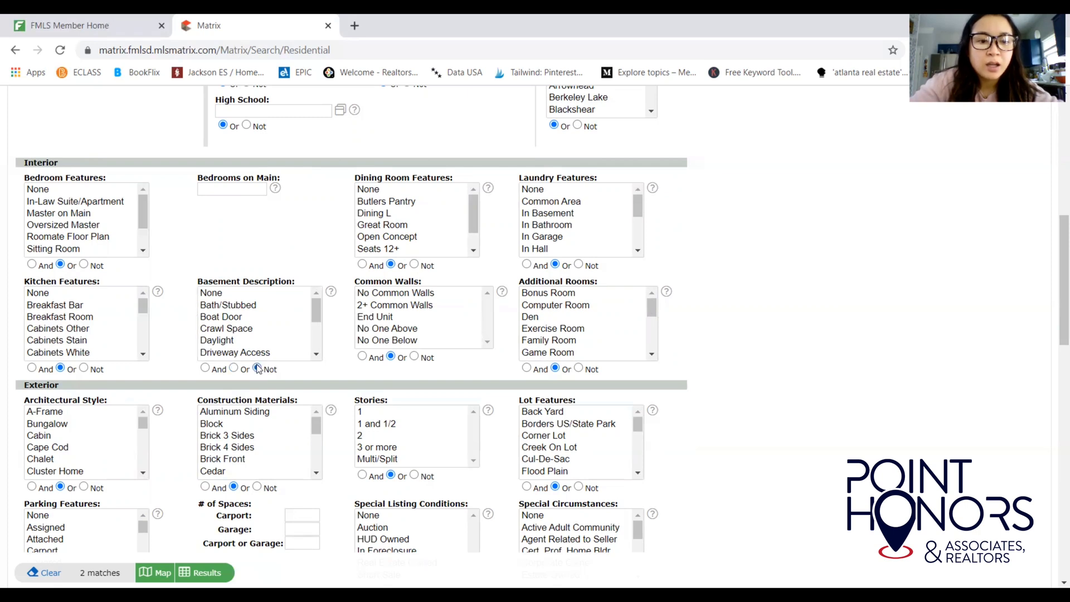
left_click(219, 294)
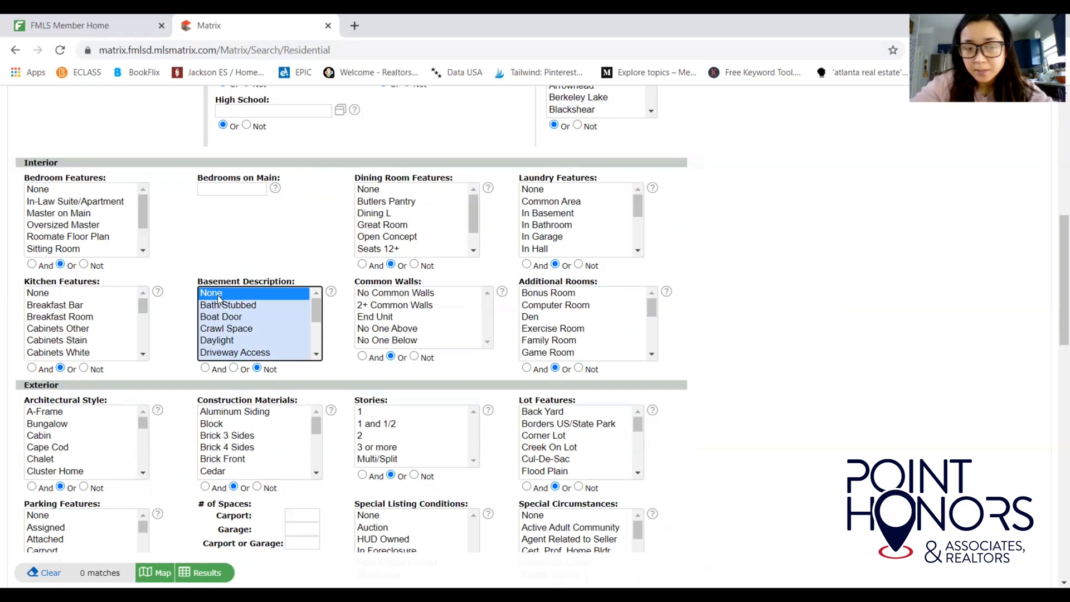
left_click(219, 294, "ctrl")
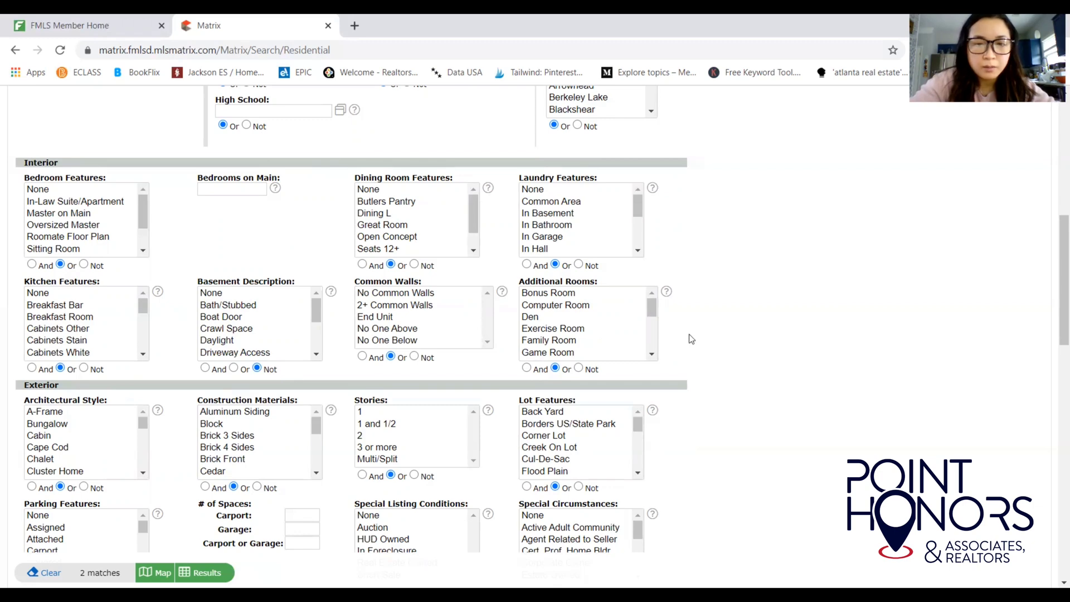
left_click_drag(1055, 278, 1055, 345)
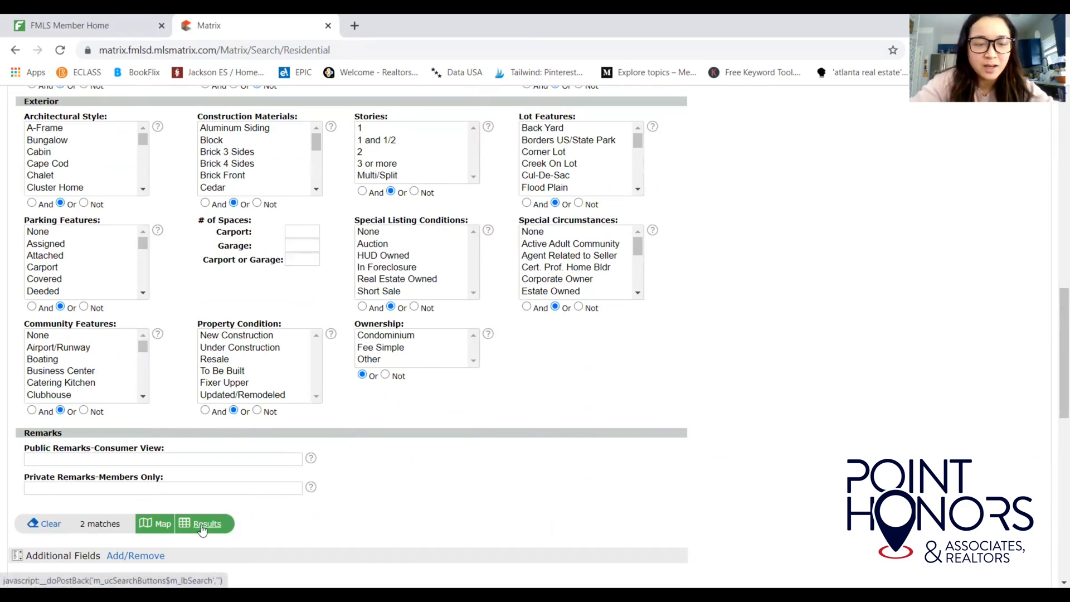
left_click(201, 525)
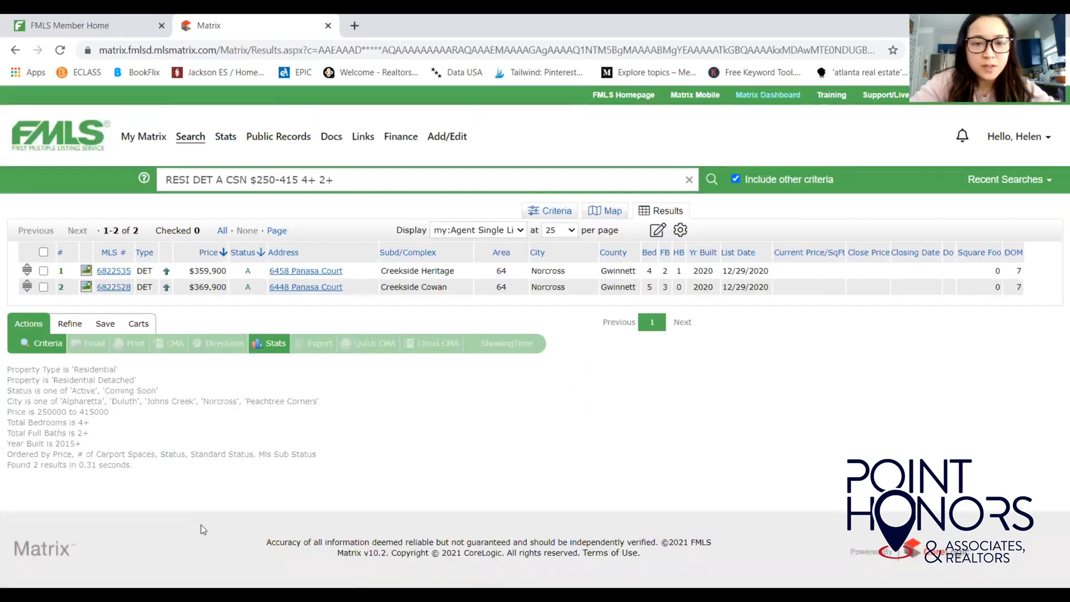
left_click(554, 211)
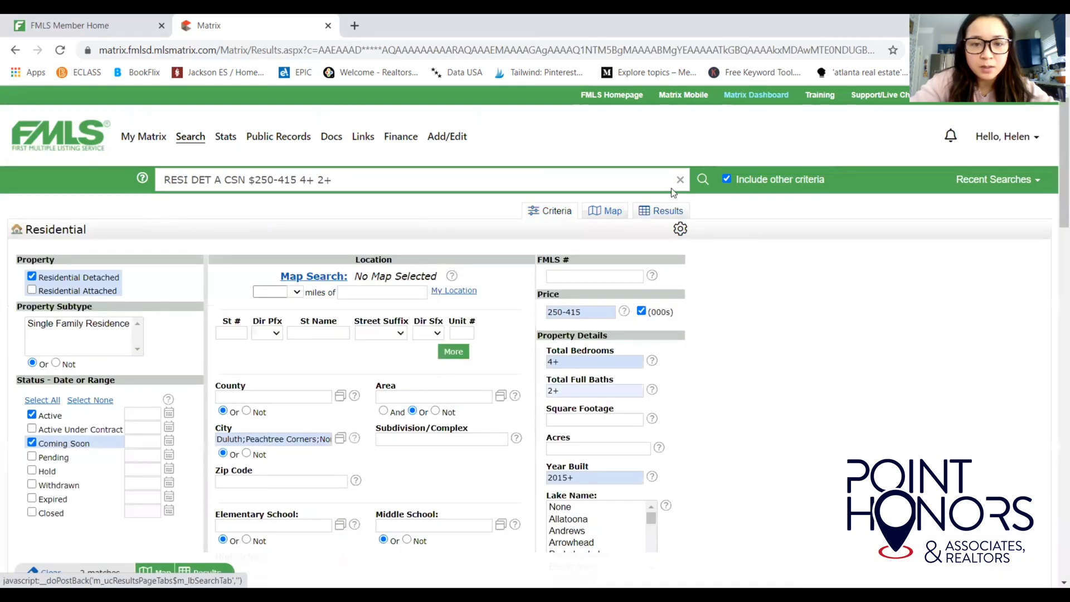
scroll(1056, 255, "down", 15)
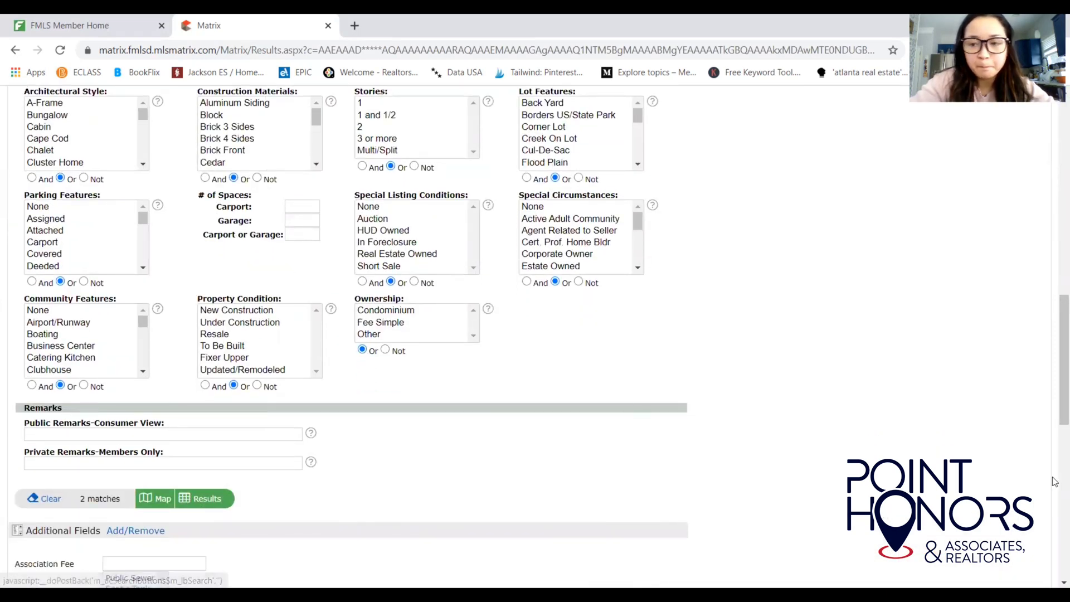
left_click_drag(1055, 402, 1055, 209)
left_click(662, 193)
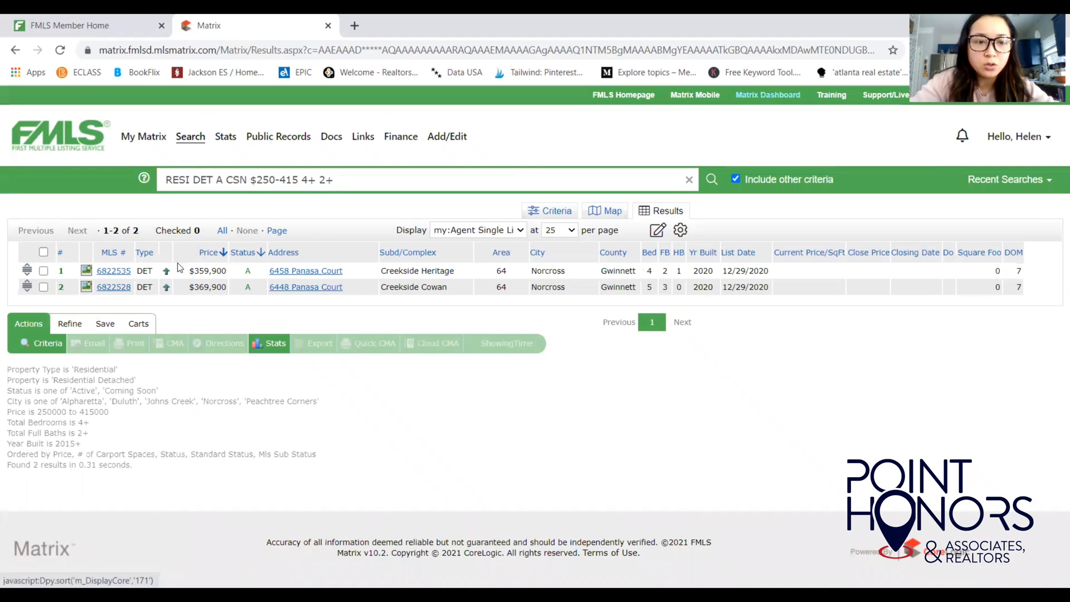
left_click(113, 272)
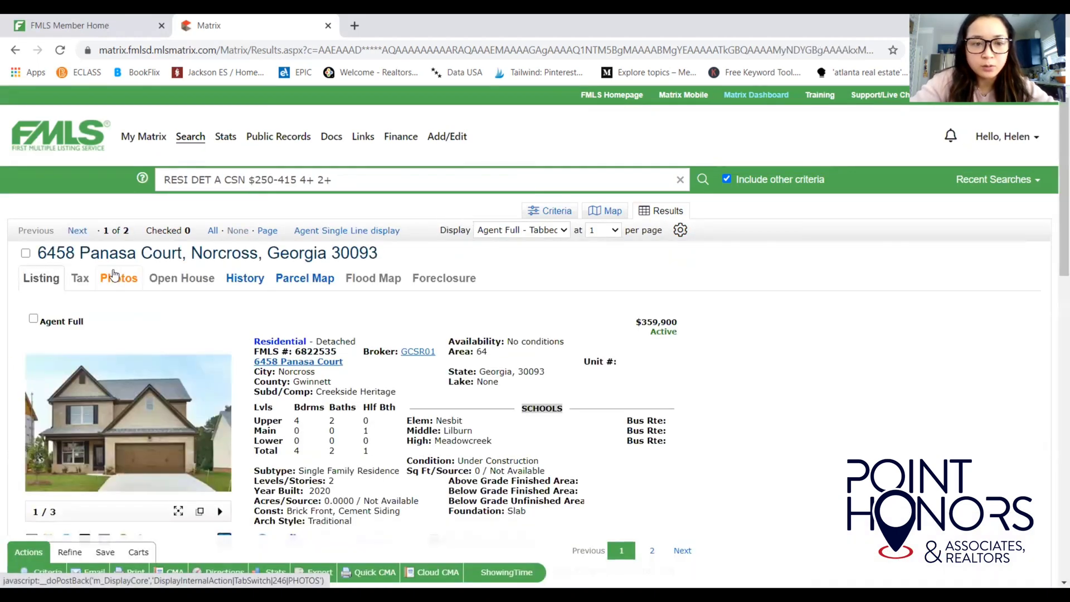
left_click(80, 230)
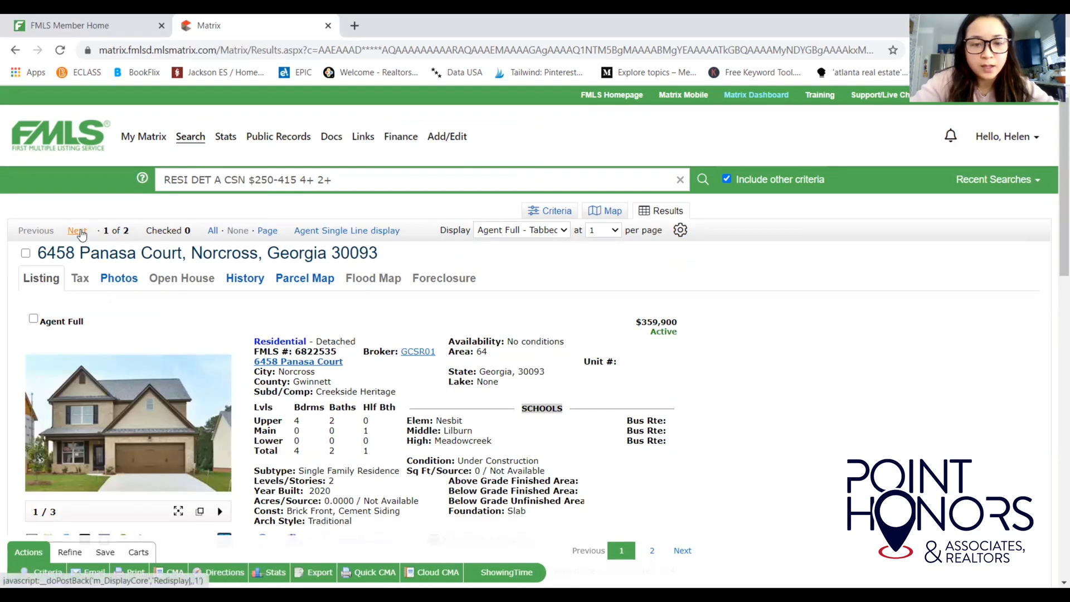
left_click(35, 231)
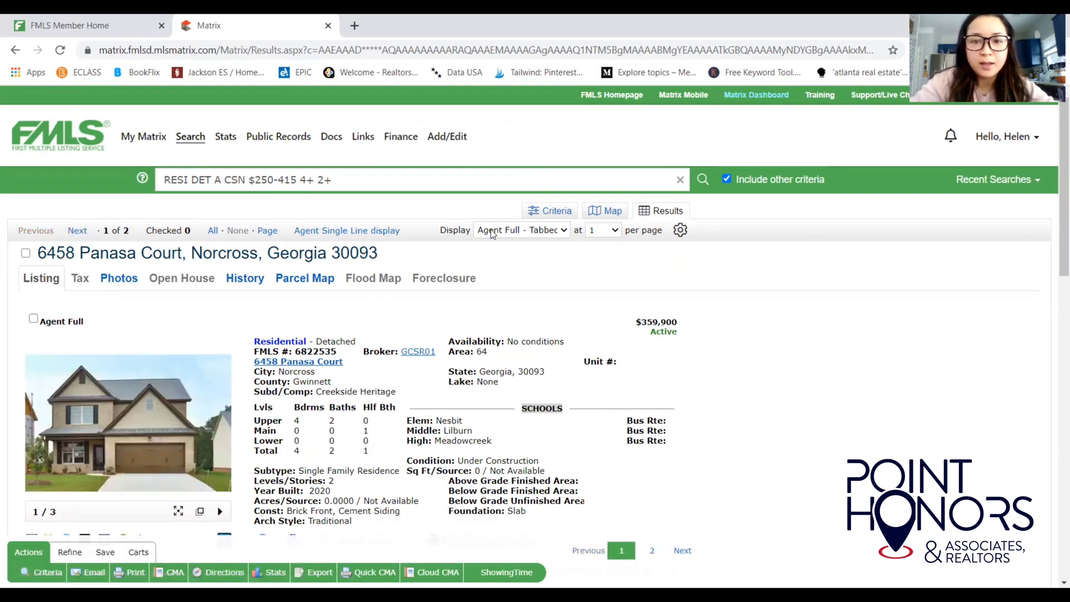
left_click(551, 211)
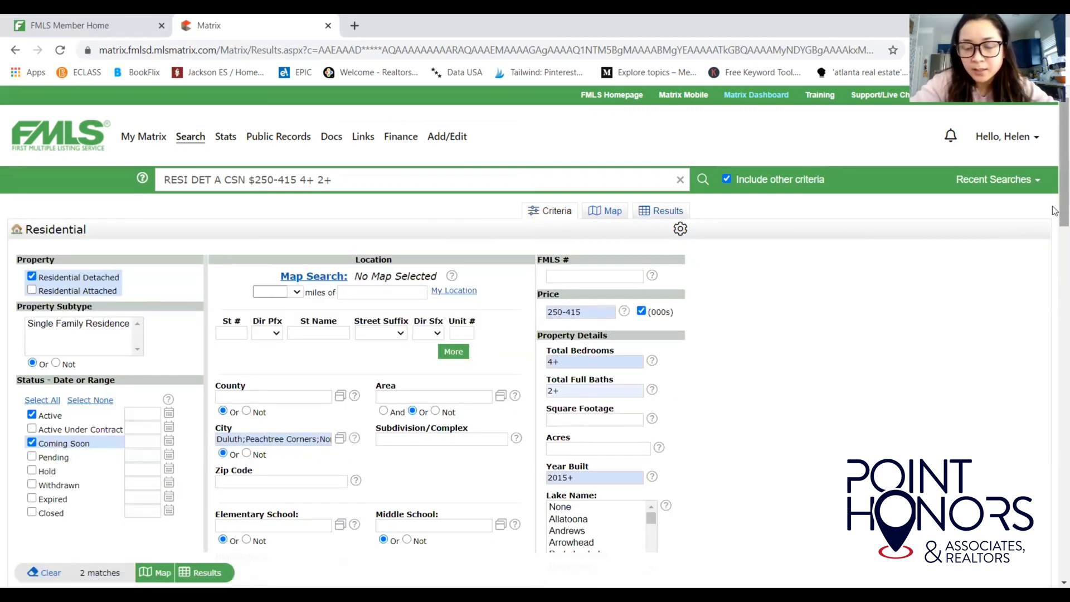
Change Year Built from 2015+ to 2010+.
left_click_drag(1054, 211, 1055, 238)
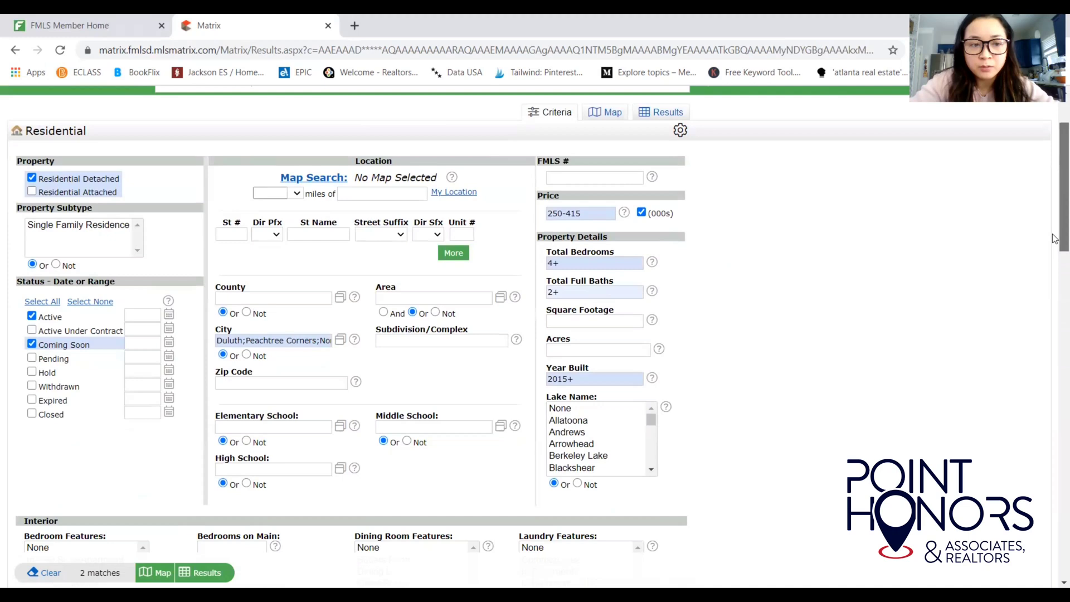
left_click(579, 378)
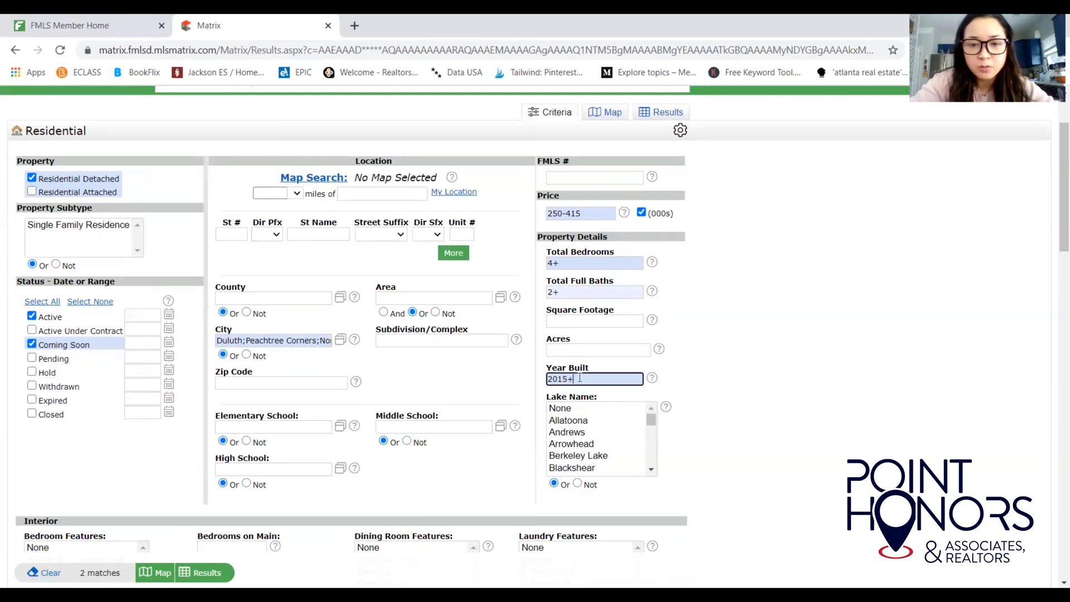
key("BackSpace")
key("BackSpace")
type("0")
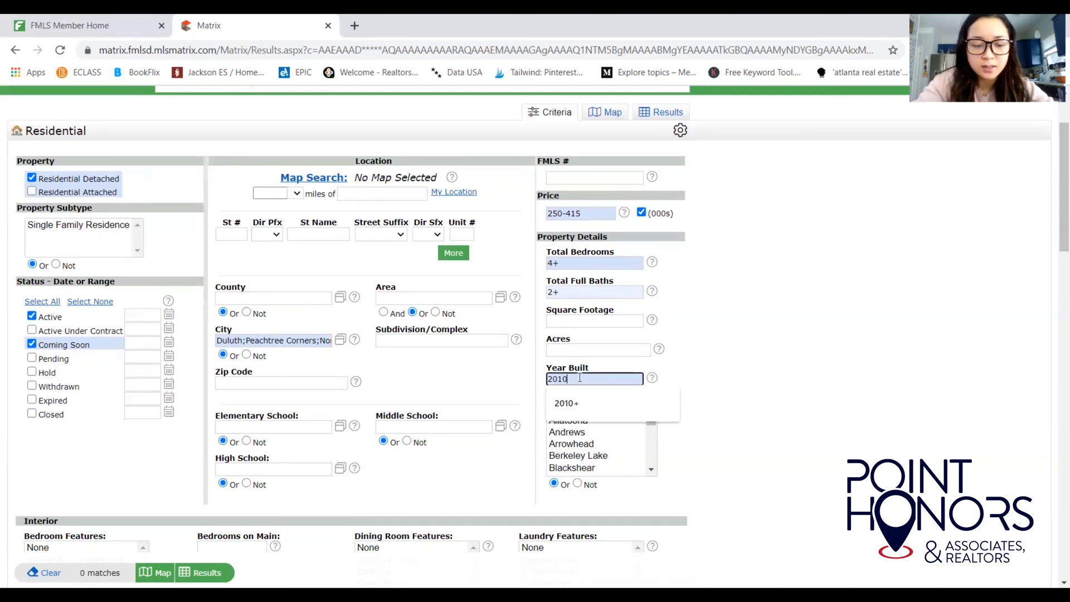
type("+")
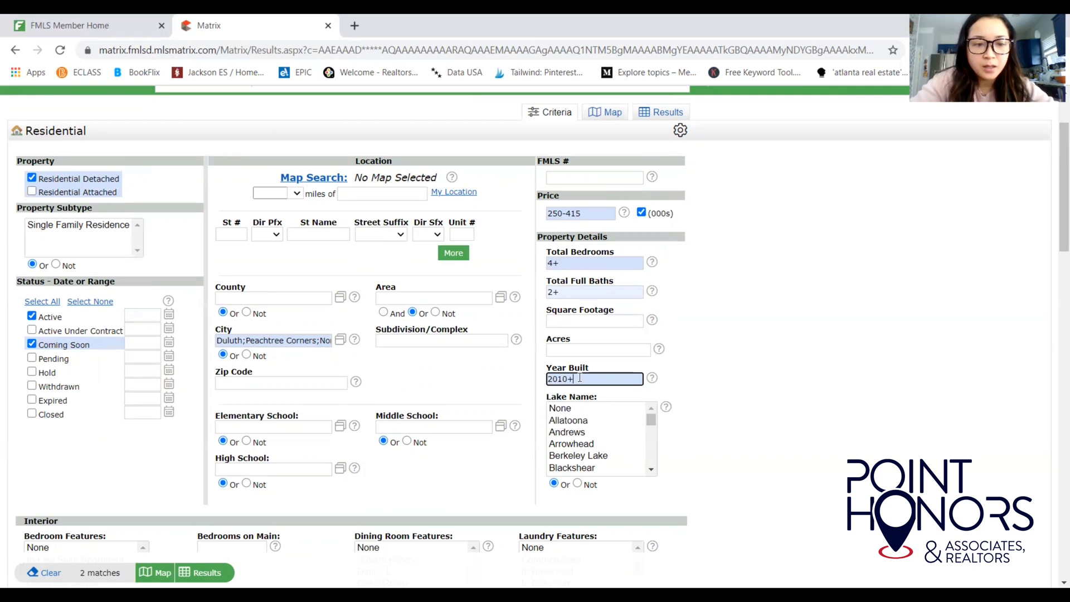
left_click(742, 397)
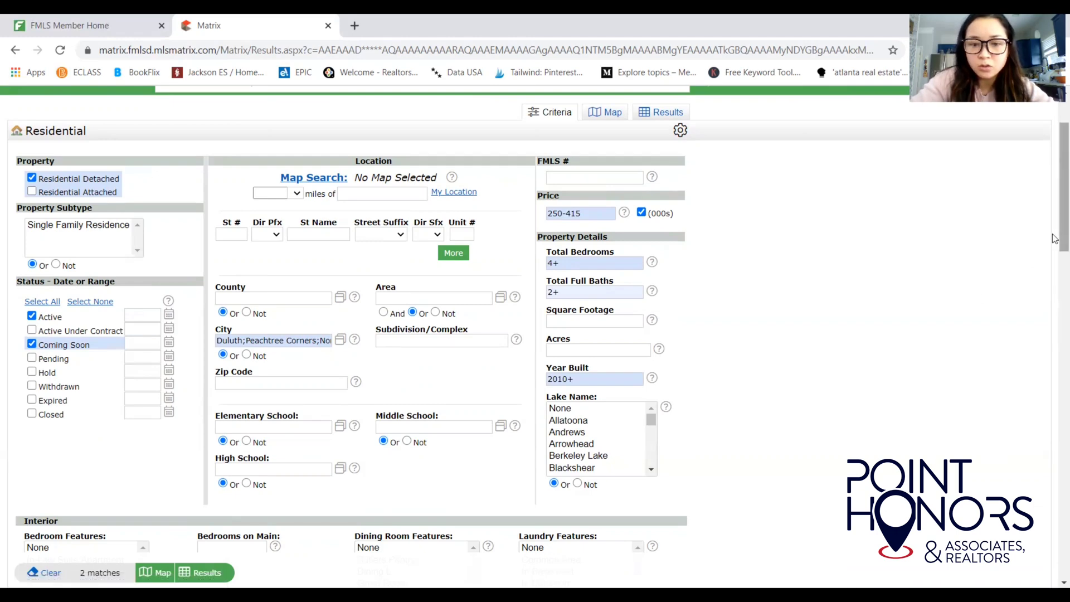
Lower Year Built to 2000+ and view the five matching listings.
left_click_drag(1055, 238, 1055, 257)
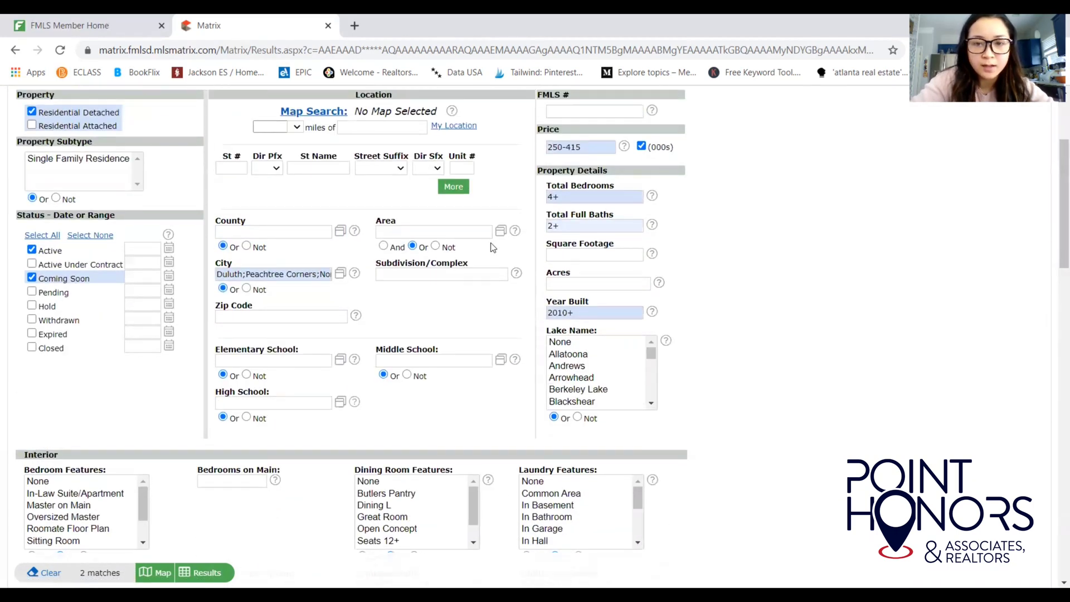
left_click(563, 313)
key("BackSpace")
type("0")
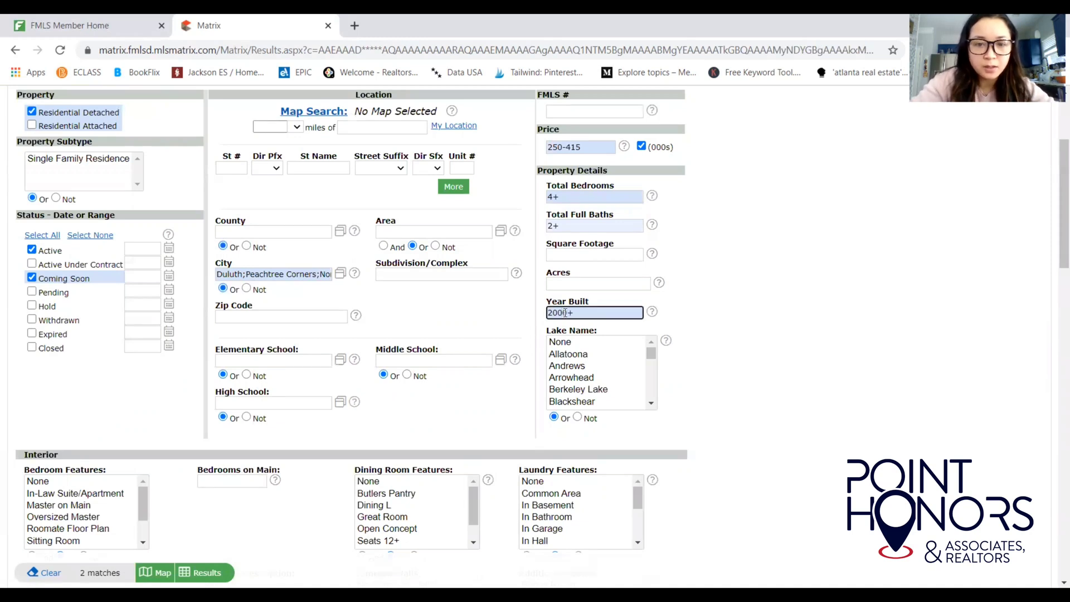
left_click(446, 419)
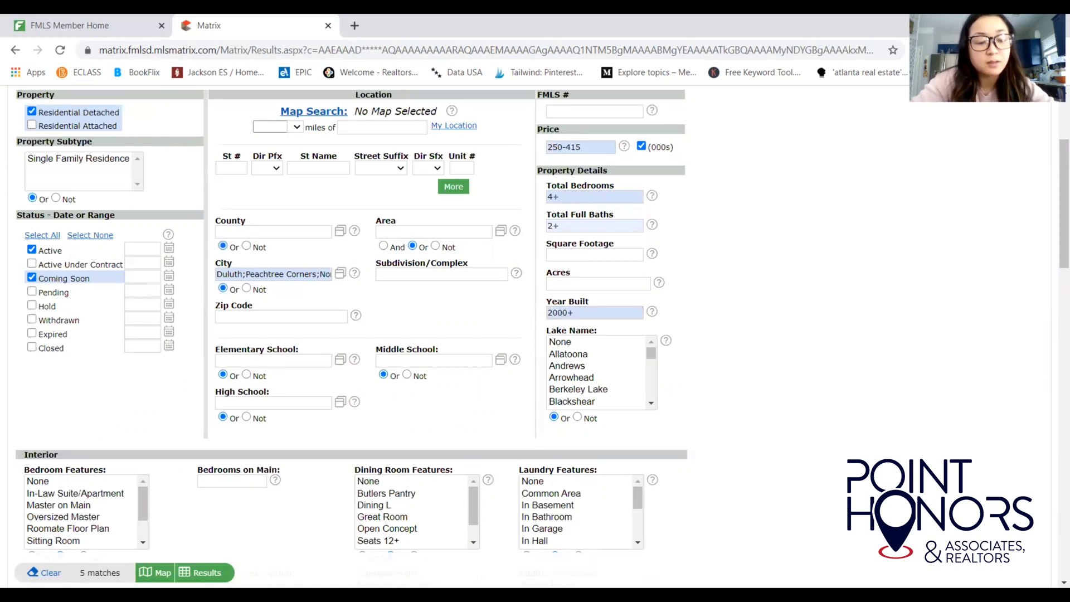
left_click(199, 572)
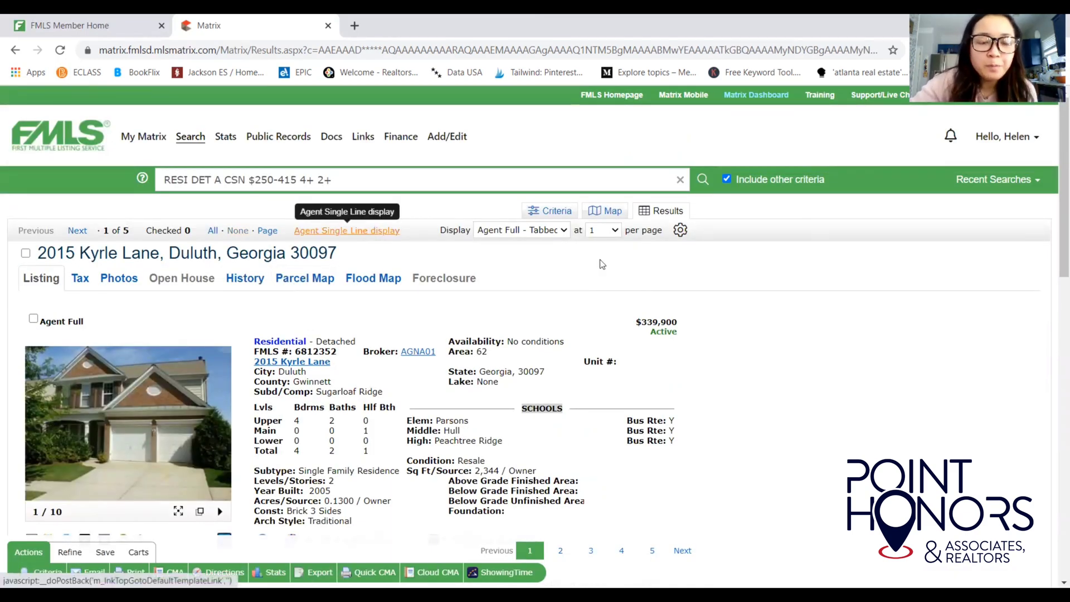
Show the results in Agent Single Line view, check all five listings, and start an email of them.
left_click(390, 231)
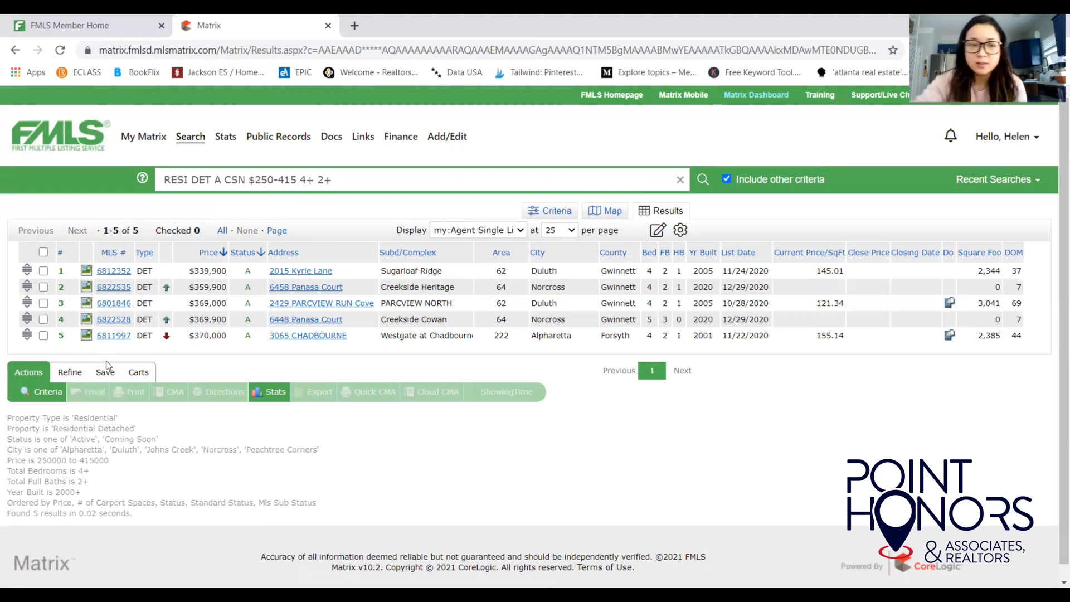
left_click(43, 253)
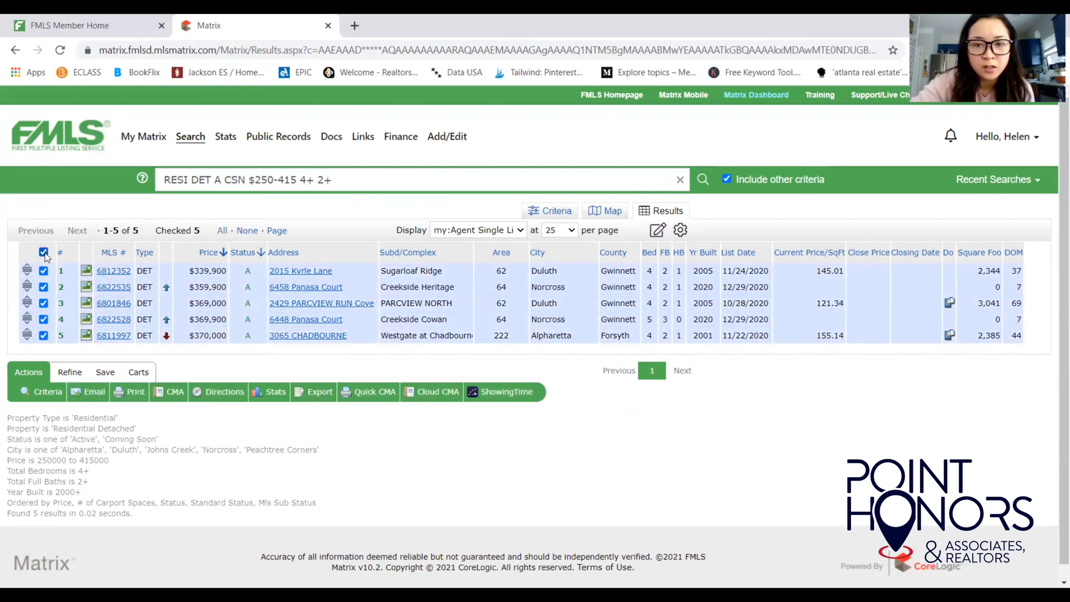
left_click(44, 254)
left_click(43, 271)
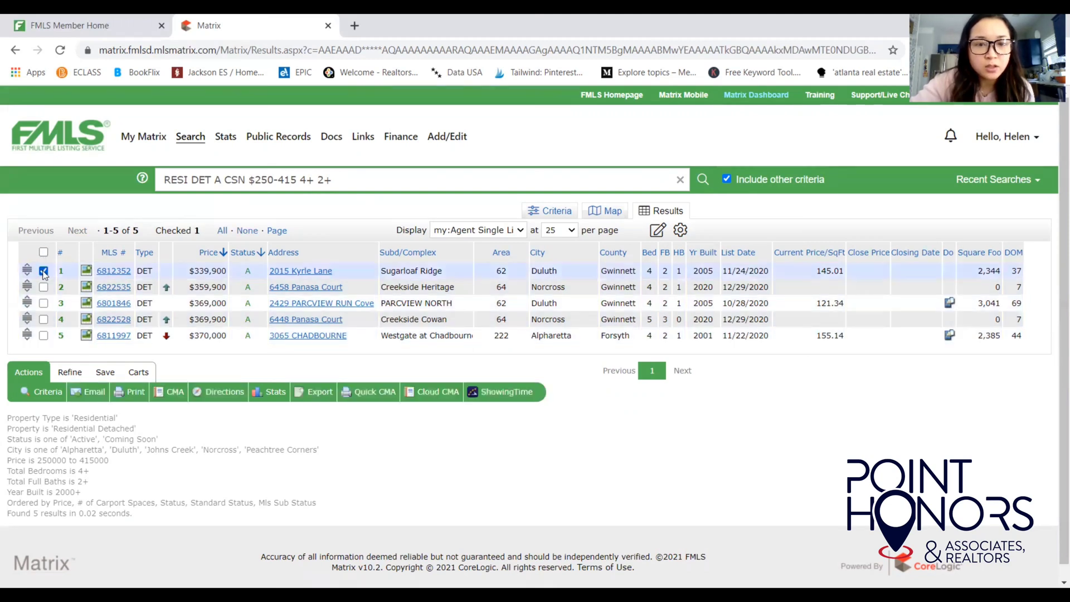
left_click(43, 304)
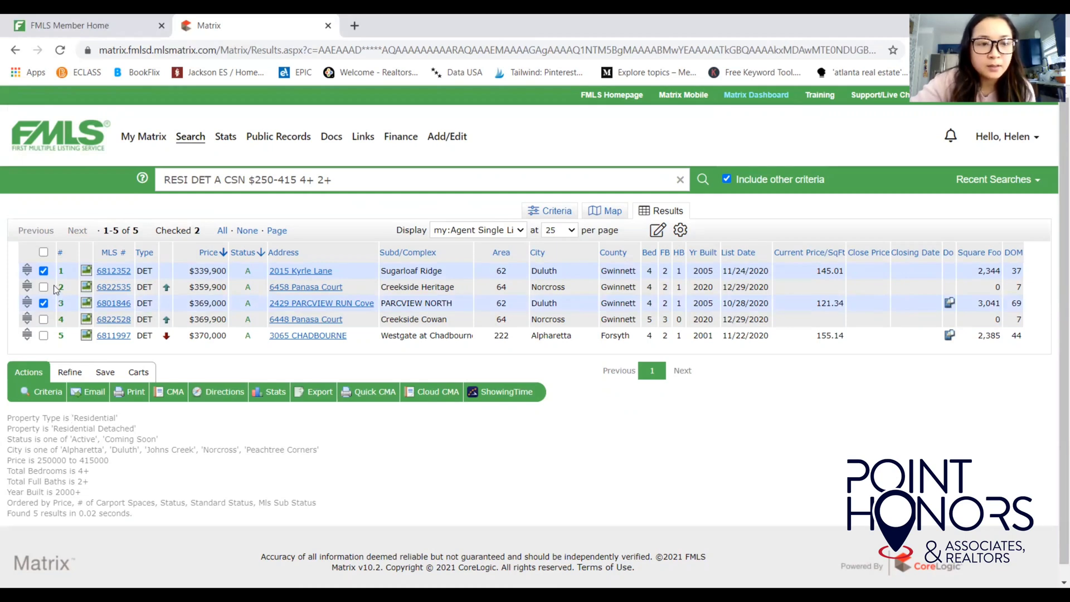
left_click(44, 253)
left_click(44, 253)
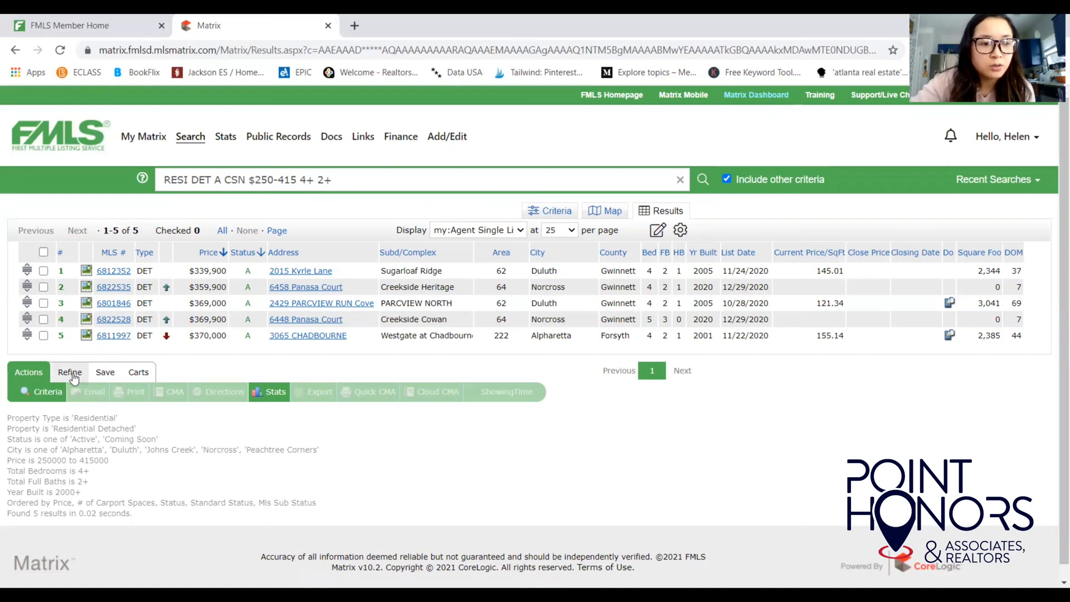
left_click(43, 252)
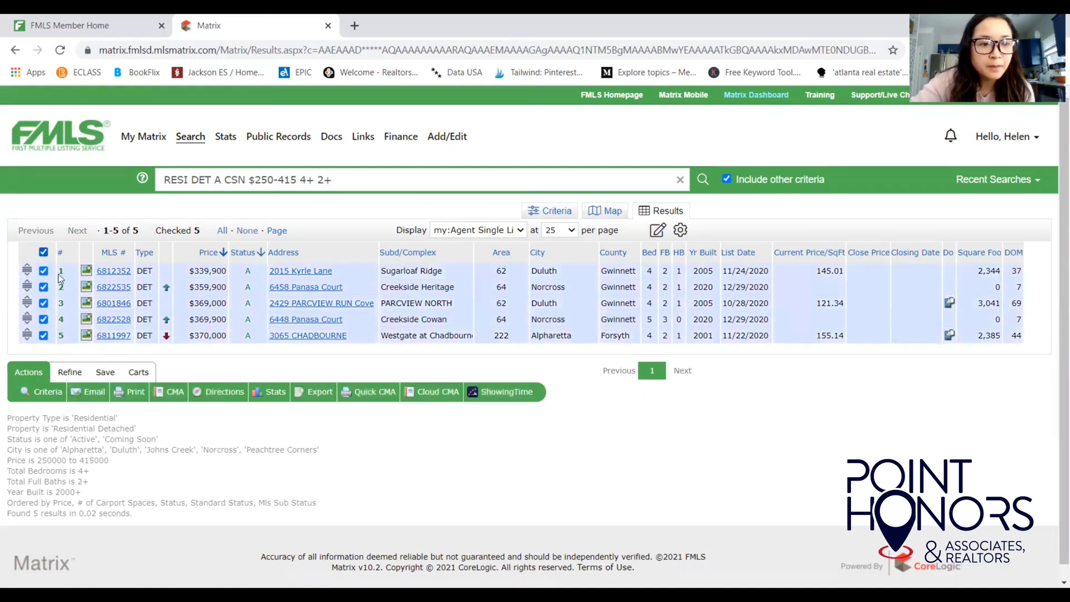
left_click(90, 393)
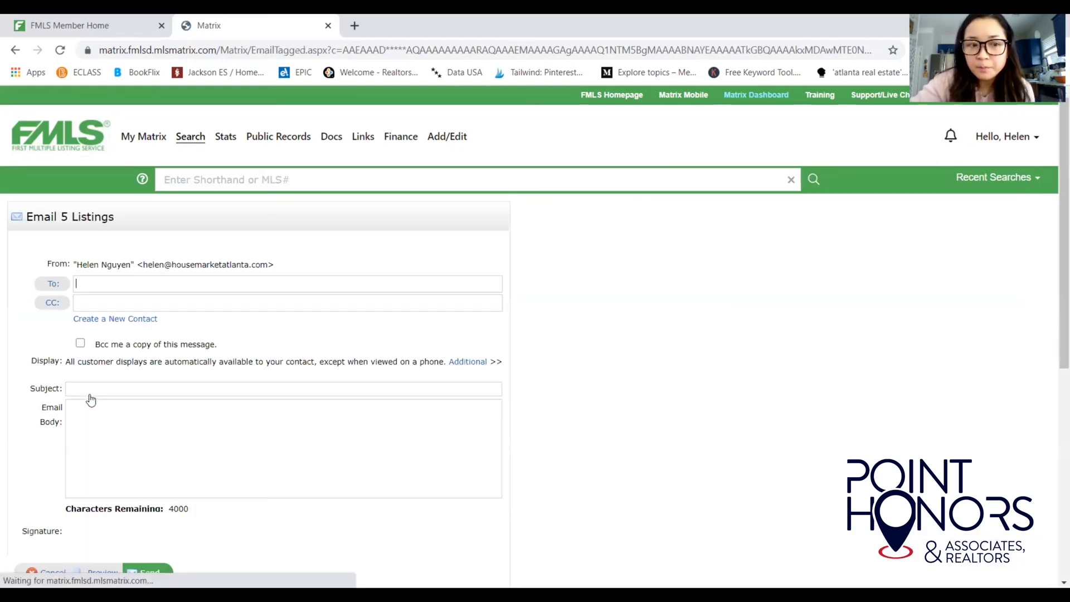
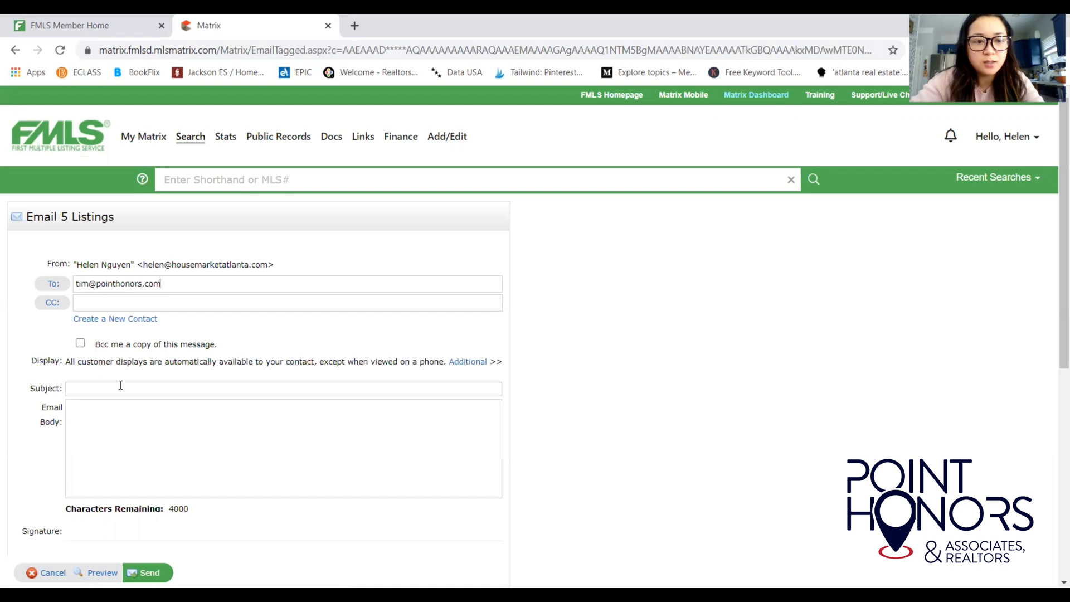
Address the email to the client's e-mail address with subject 'Homes to Consider'.
left_click(120, 387)
type("Homes to Consider")
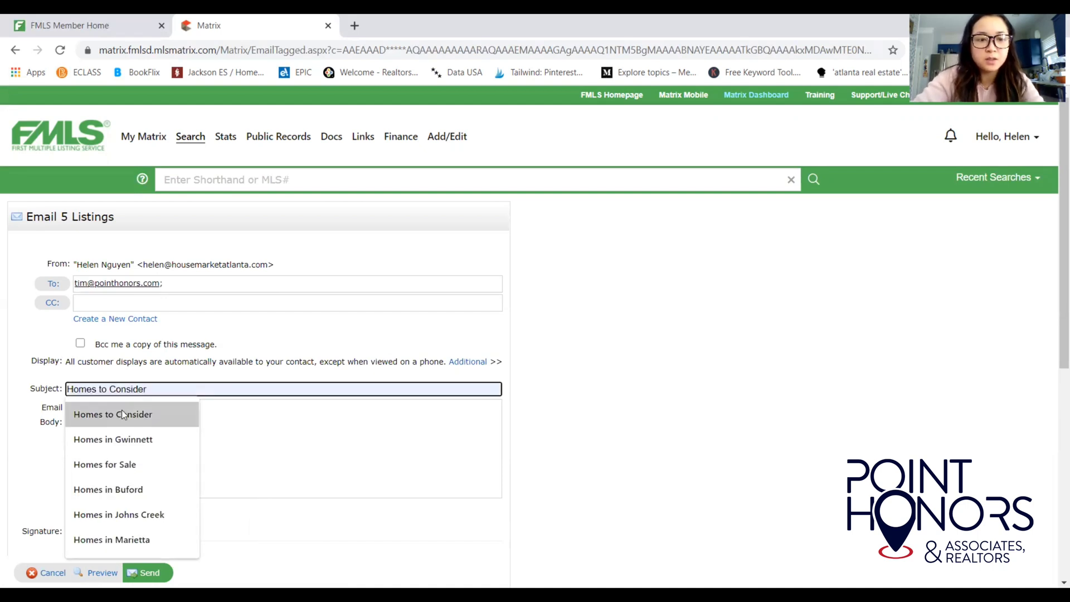
left_click(121, 413)
Write a short greeting in the Email Body asking the client to take a look.
left_click(123, 416)
type("H")
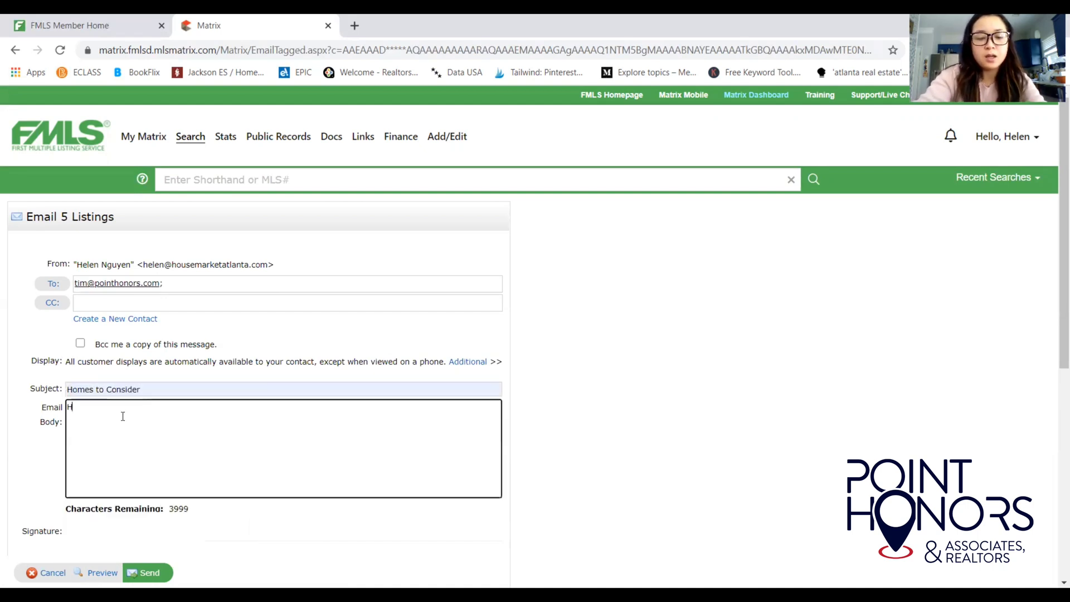
type("ello Tim, ")
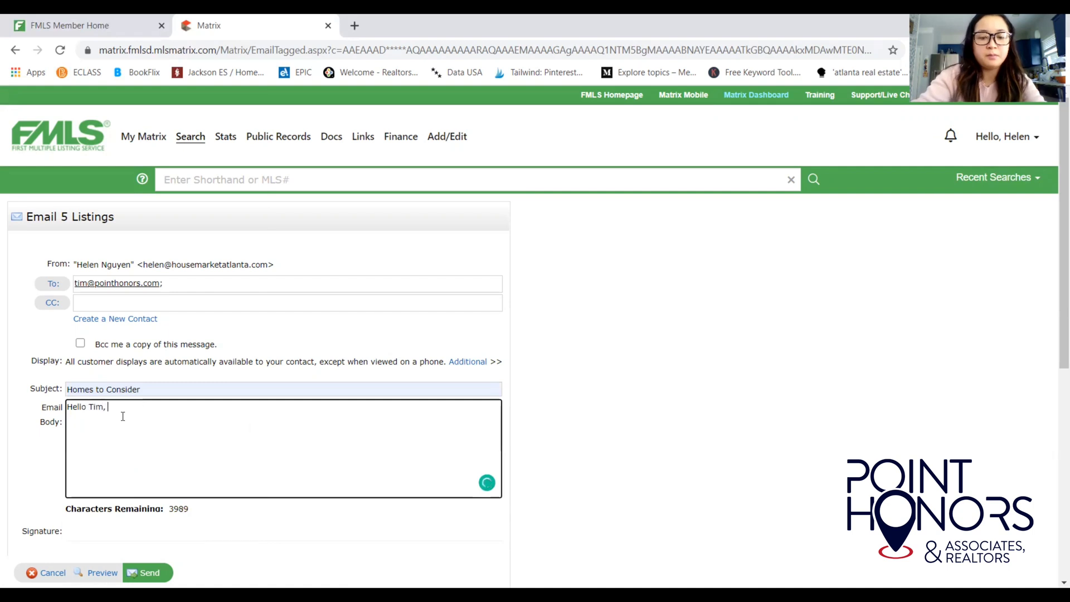
type("Please ta")
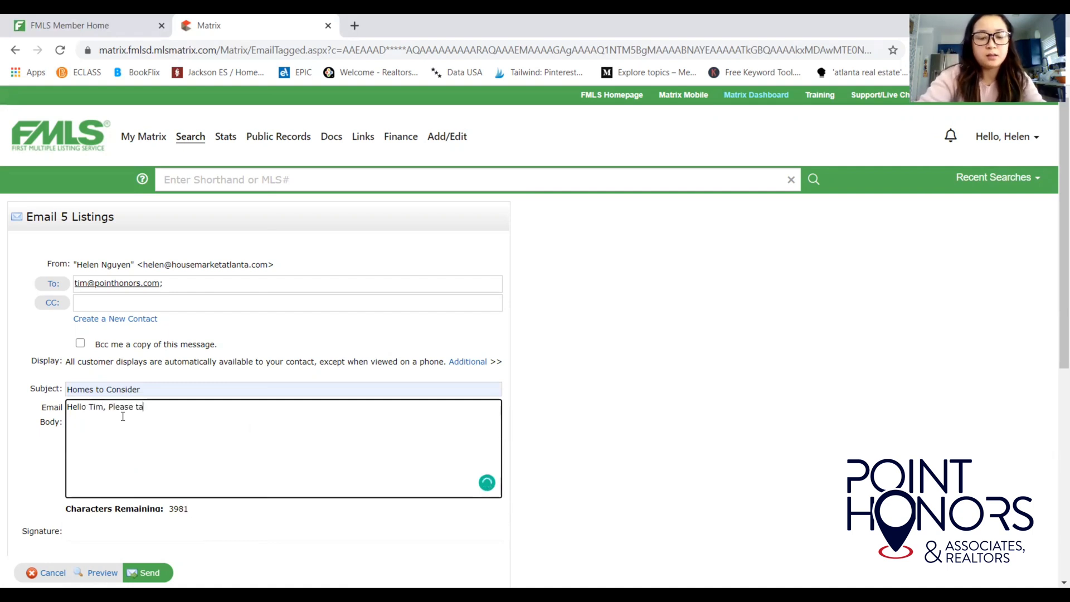
type("ke a look.")
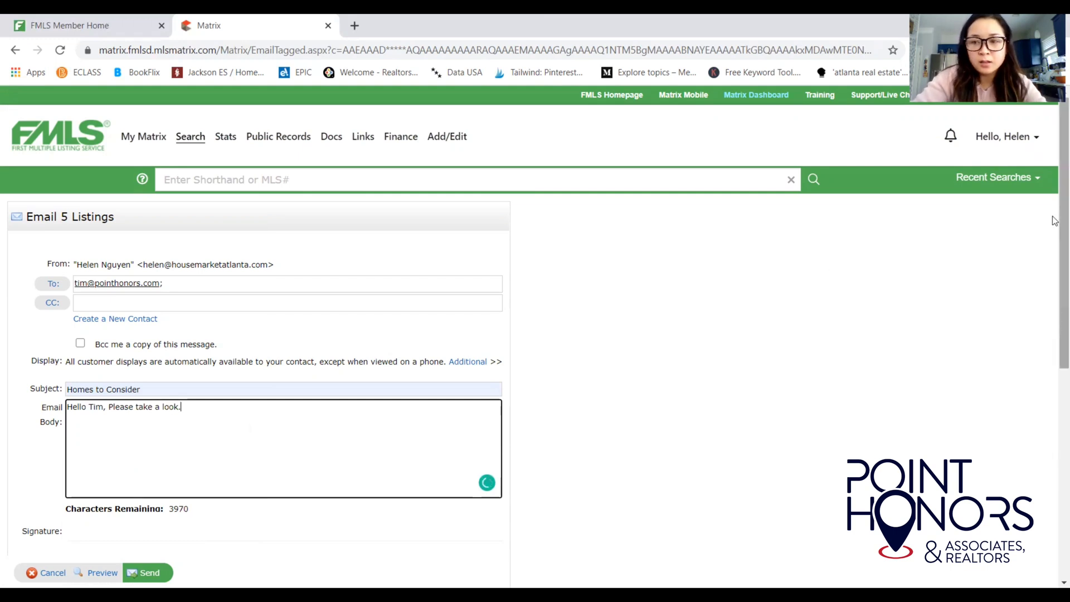
left_click_drag(1053, 234, 1054, 413)
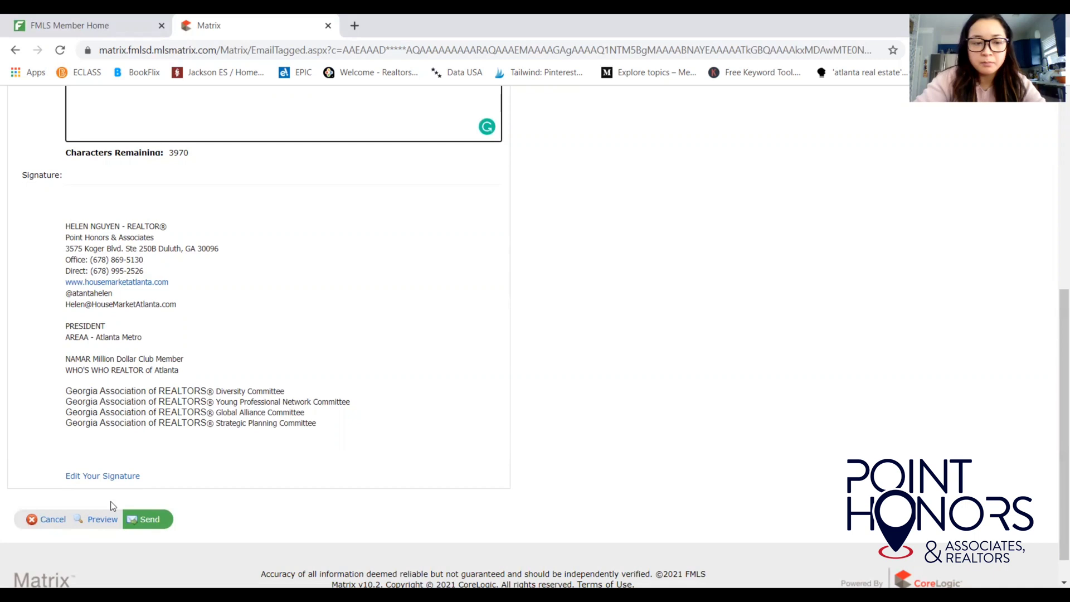
left_click_drag(1053, 425, 1054, 303)
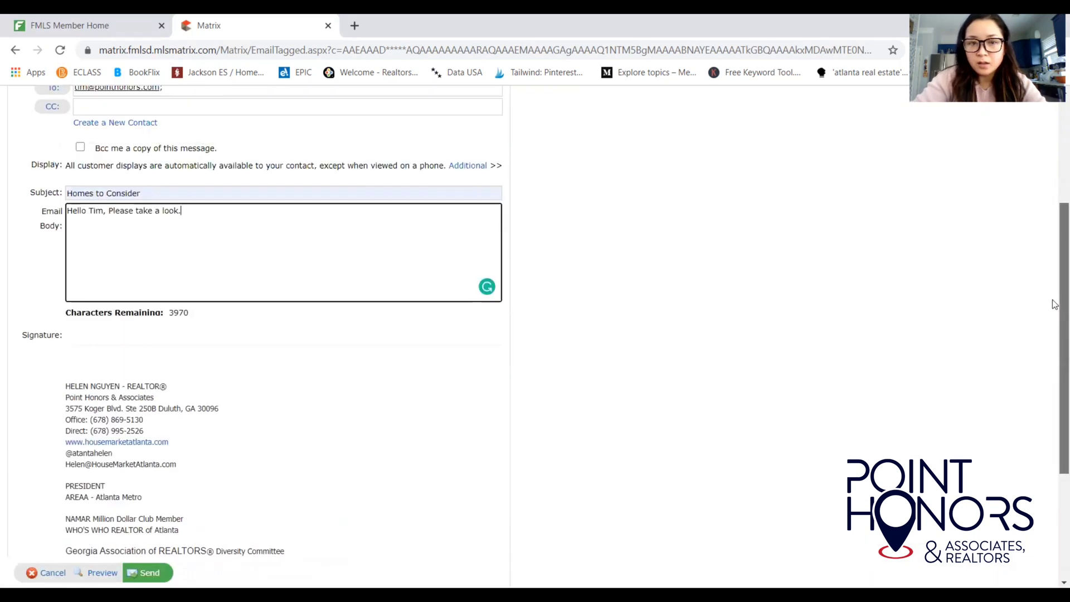
scroll(1052, 295, "up", 2)
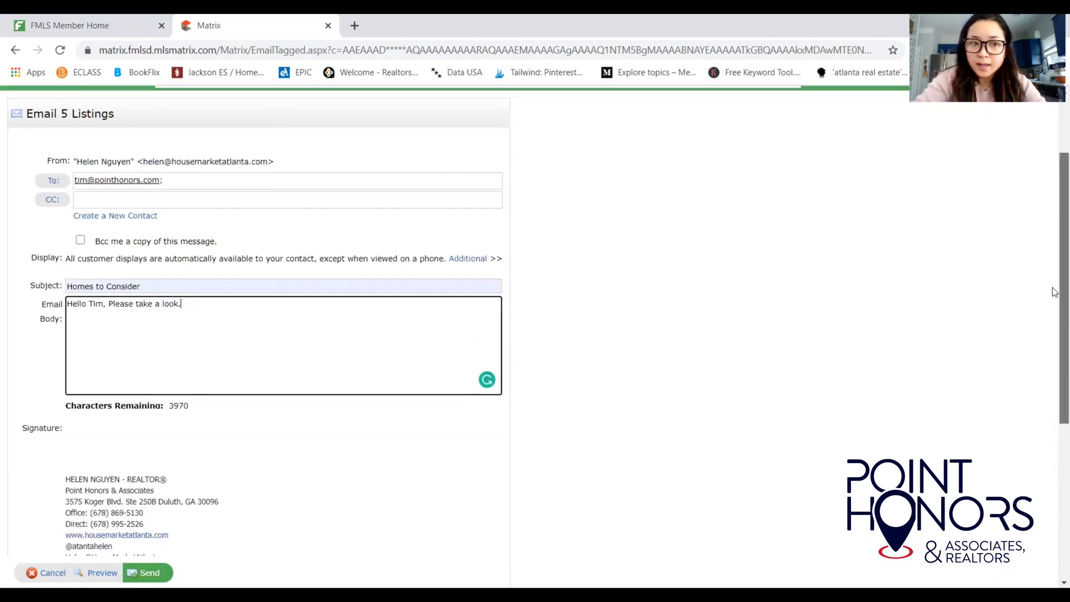
Go back to the five-listing results, uncheck all rows, and show the Save options.
left_click(15, 51)
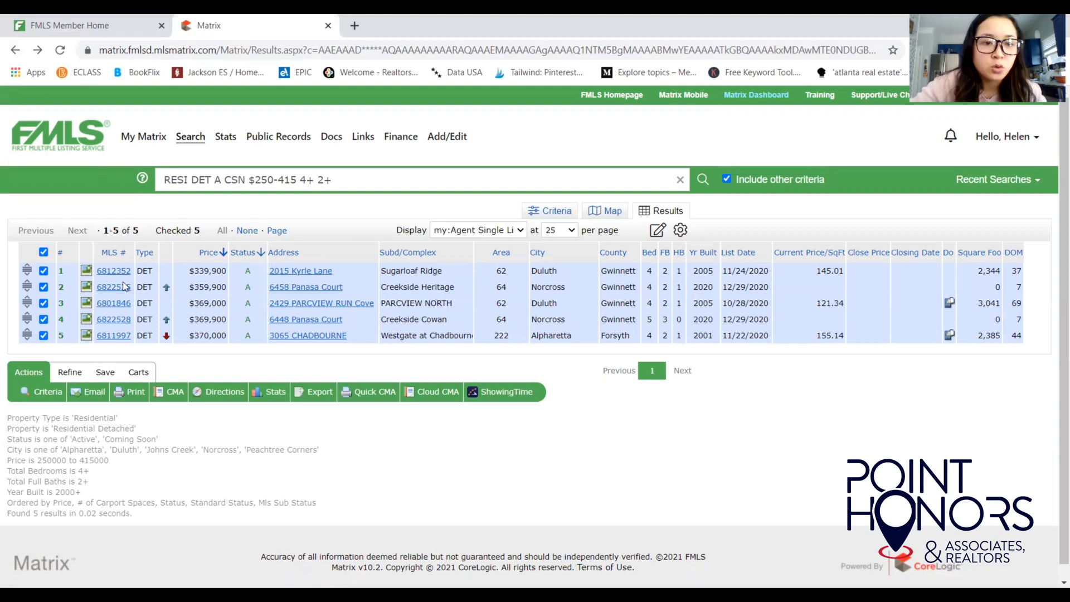
left_click(44, 251)
left_click(107, 378)
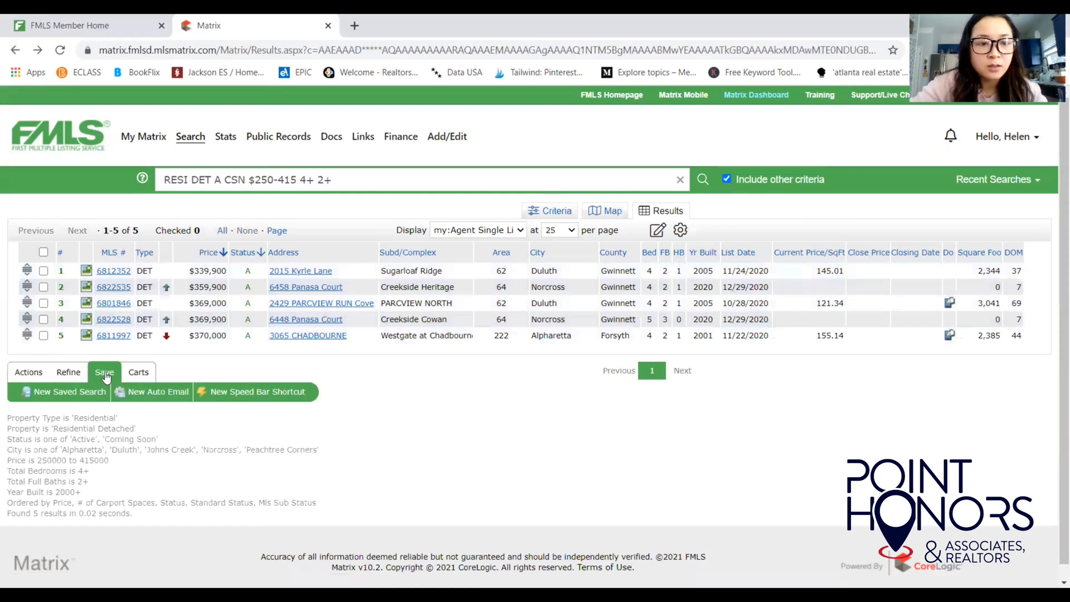
Start a New Auto Email for this search and create a new contact for it.
left_click(152, 394)
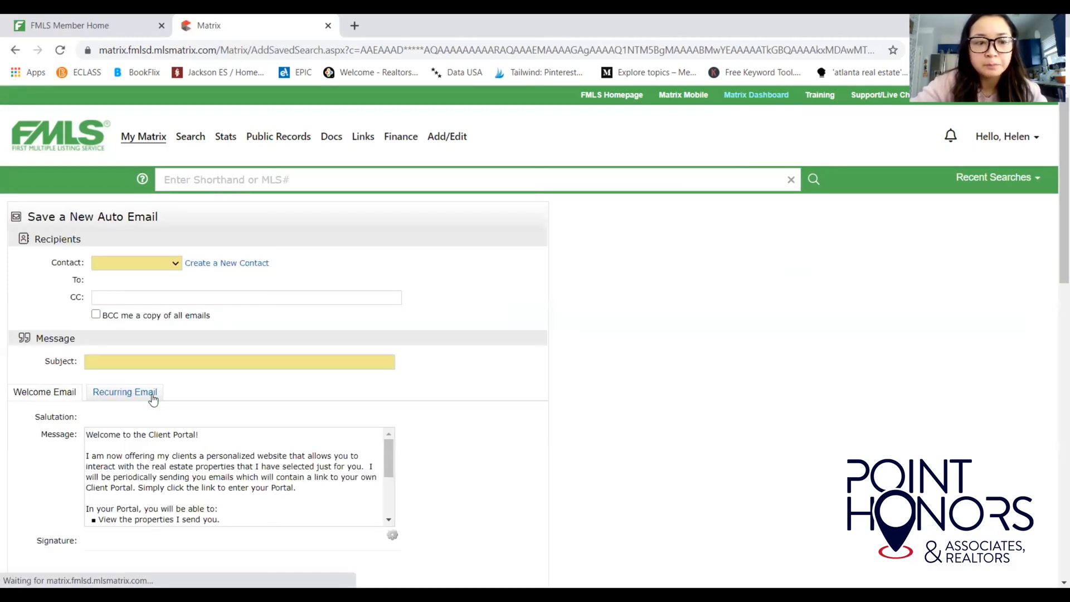
left_click(157, 264)
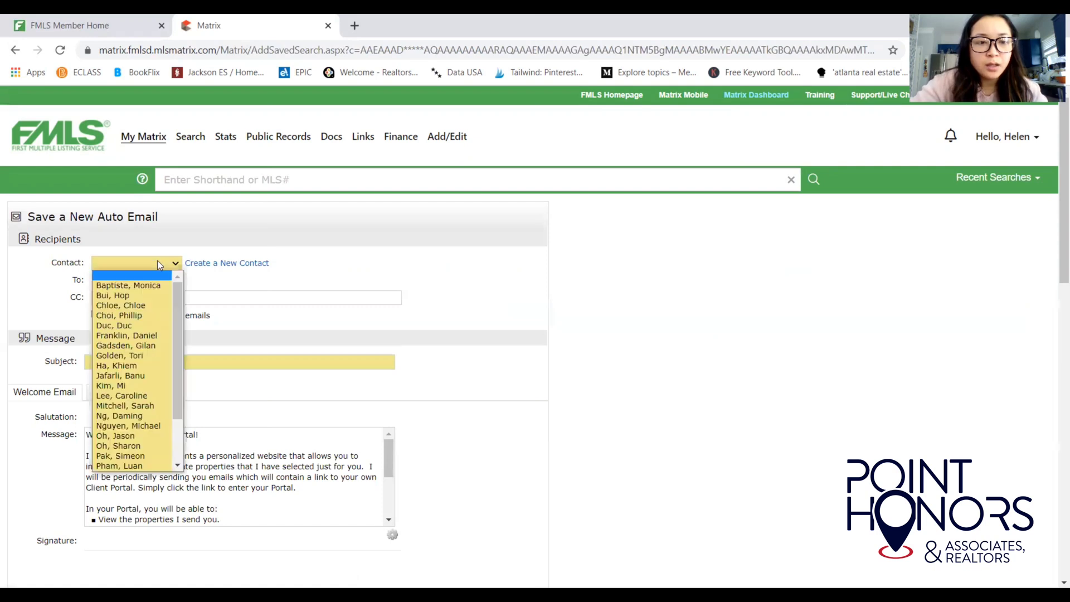
left_click(219, 288)
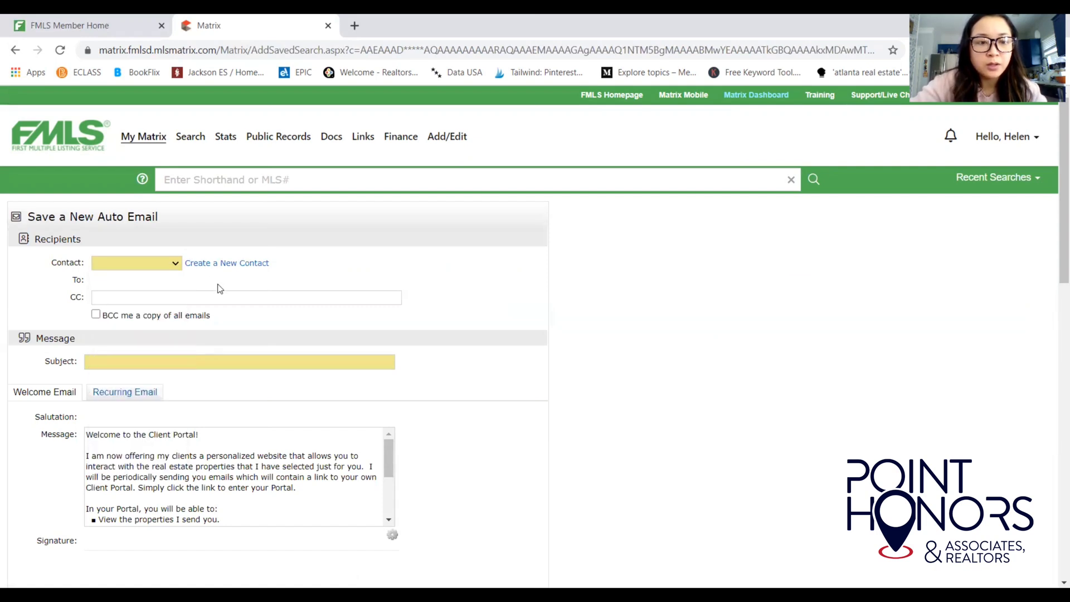
left_click(174, 264)
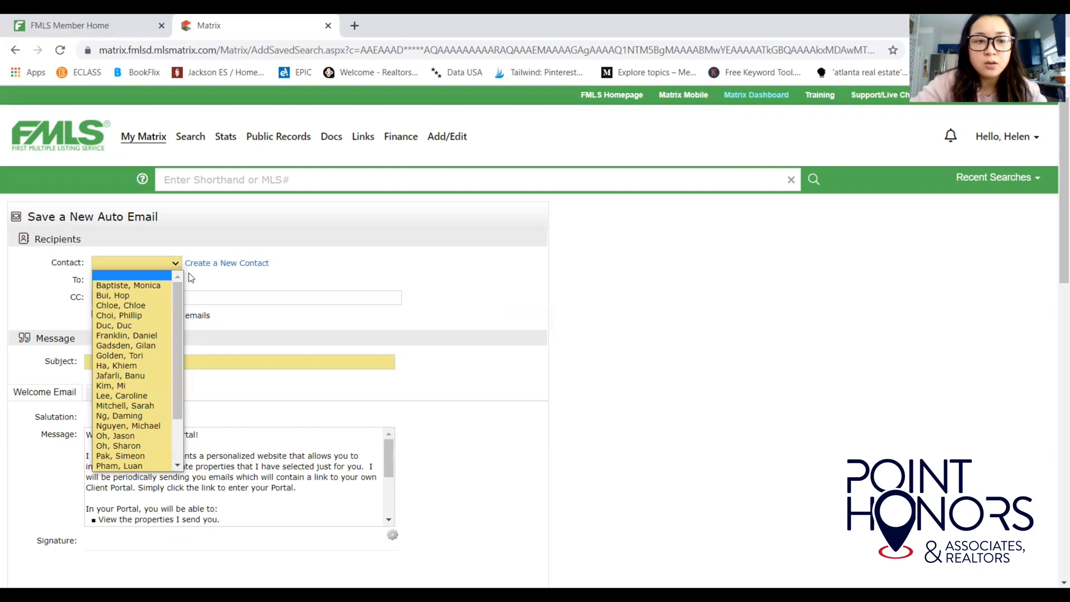
left_click(193, 279)
left_click(211, 270)
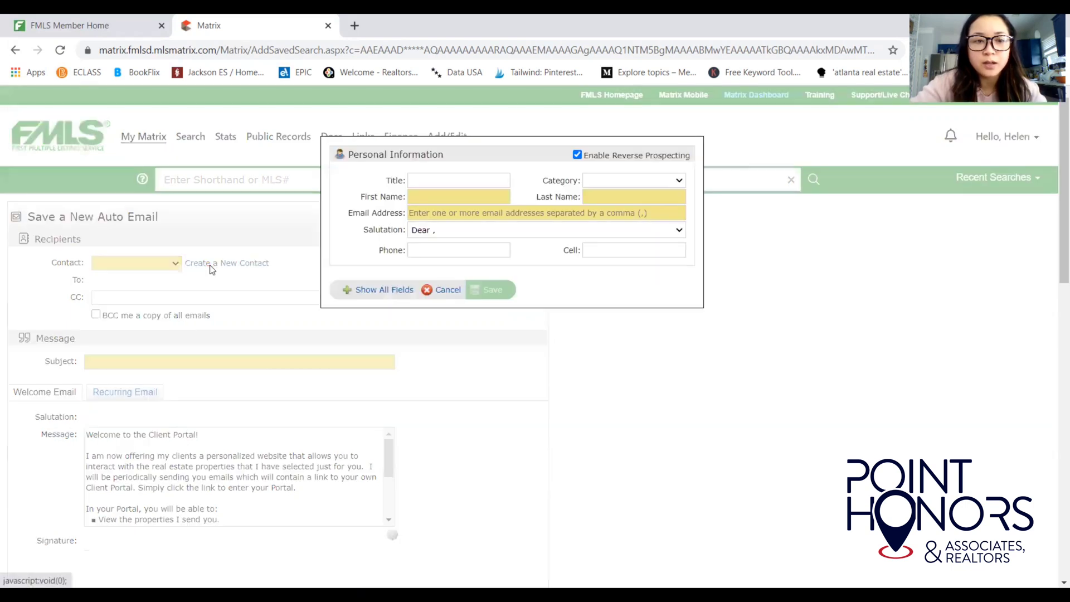
Fill in the new contact's first name, last name and e-mail address.
left_click(463, 195)
type("TIm")
key("Tab")
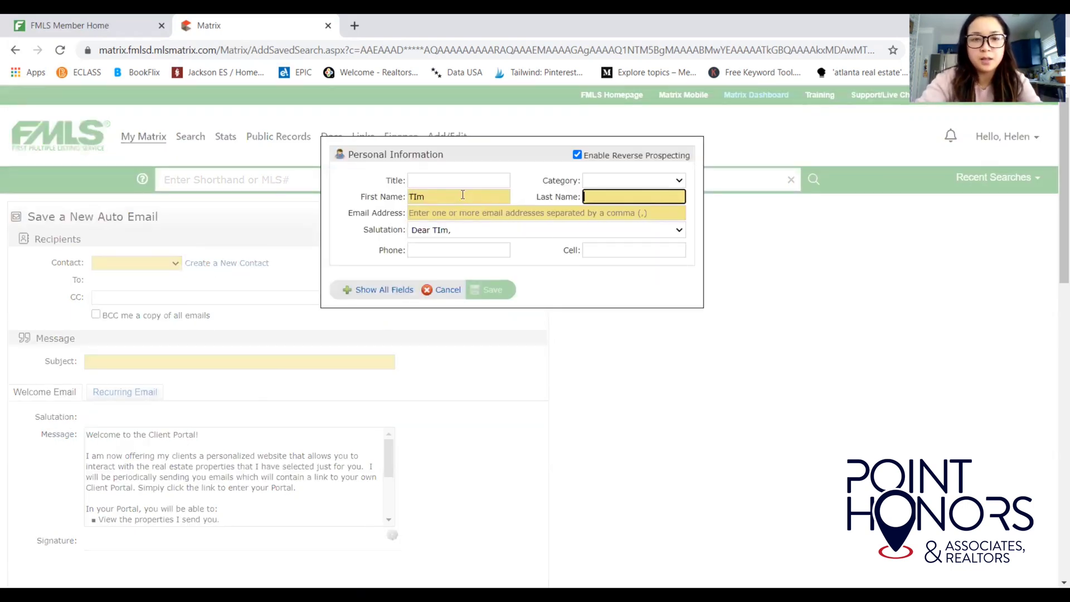
key("shift+Tab")
key("Tab")
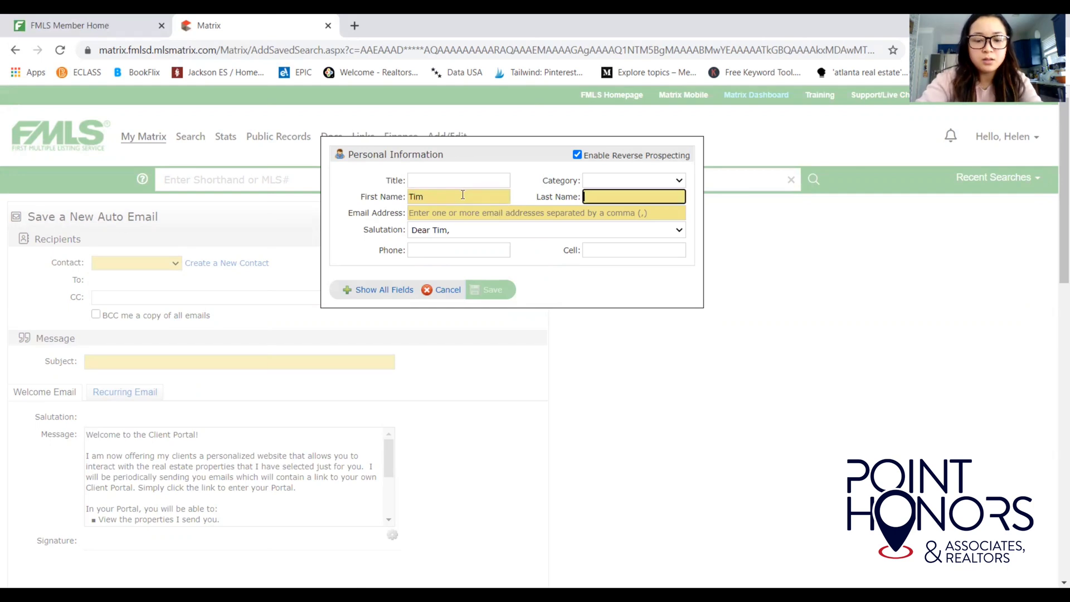
key("Tab")
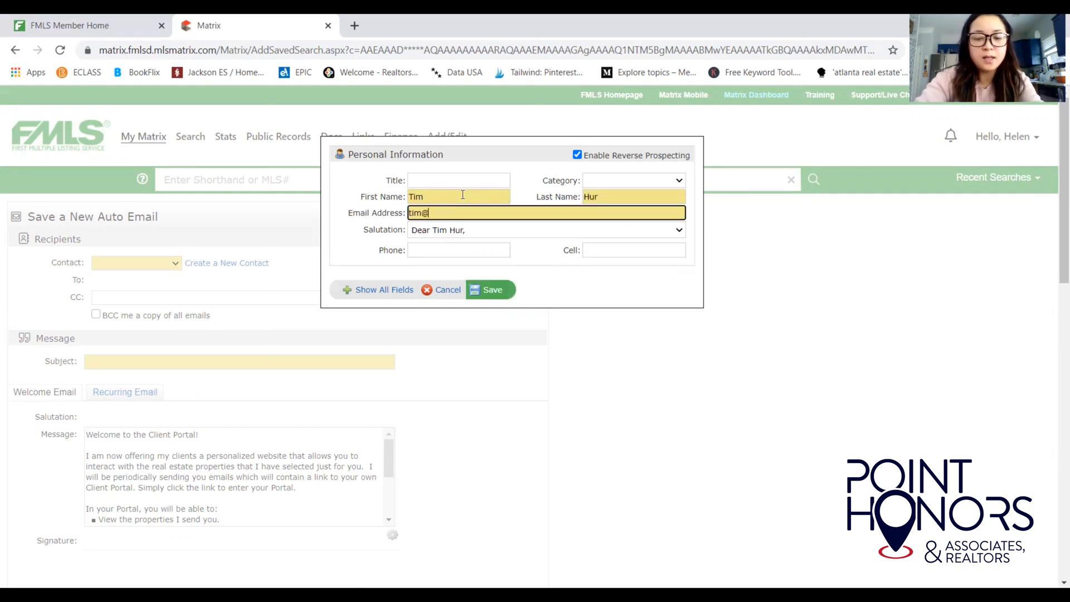
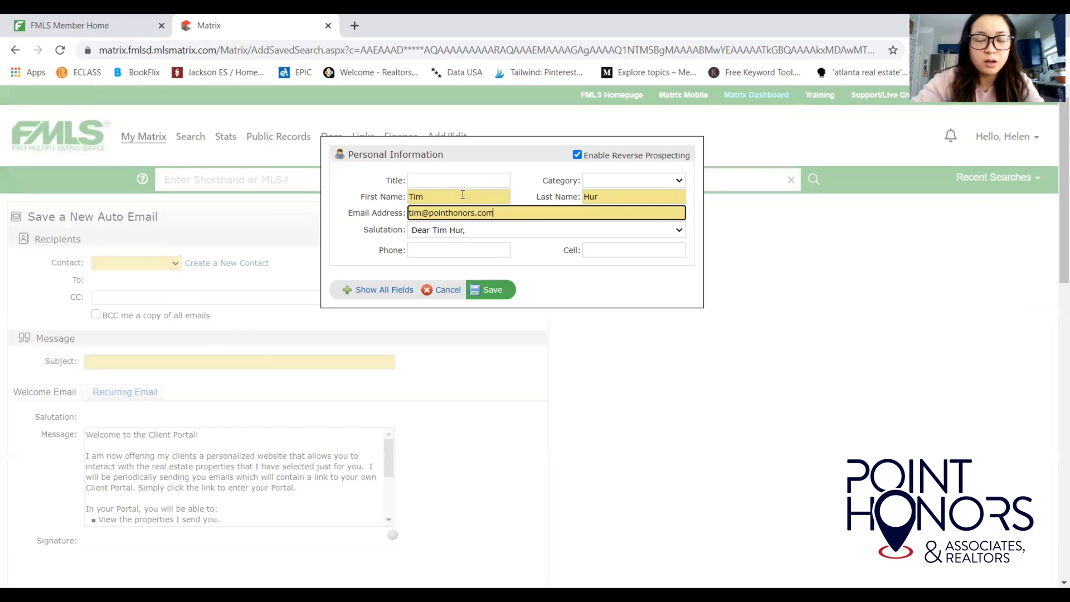
Give the contact a custom informal salutation and save the Personal Information.
left_click(471, 231)
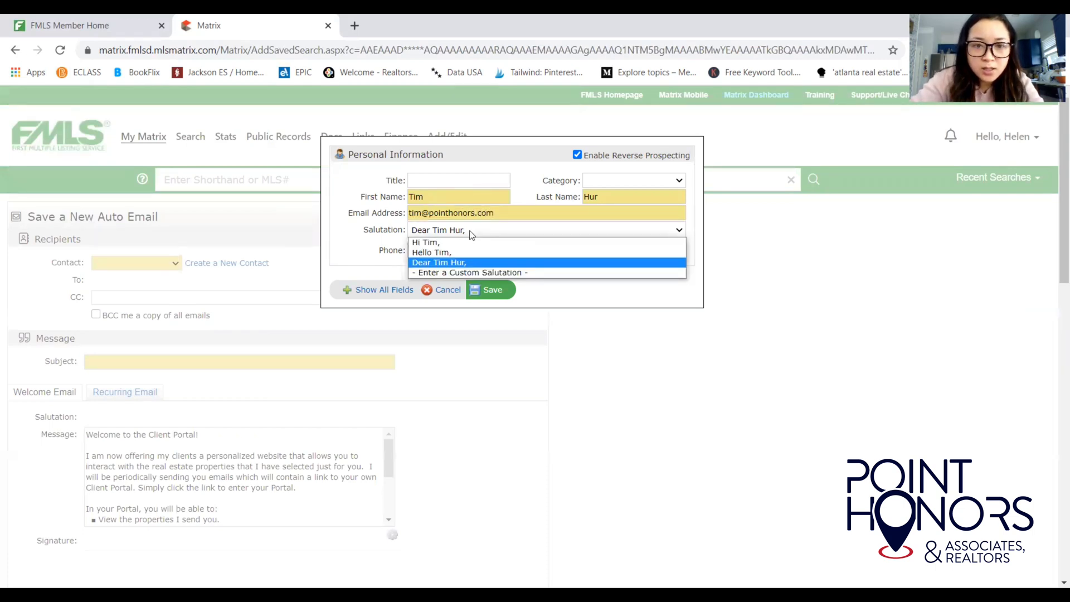
left_click(471, 272)
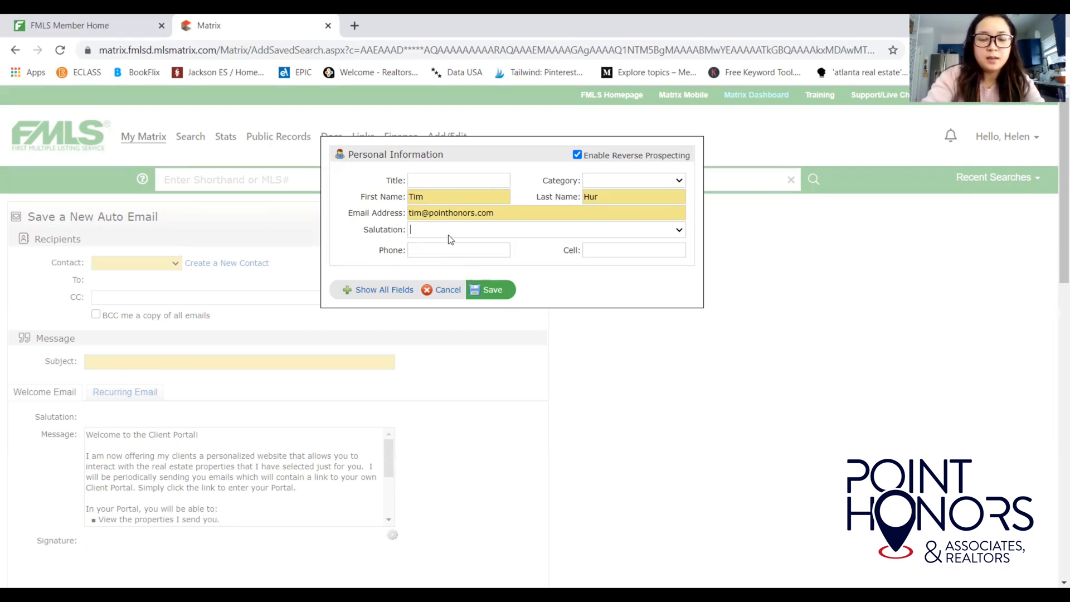
type("Hey Tim!")
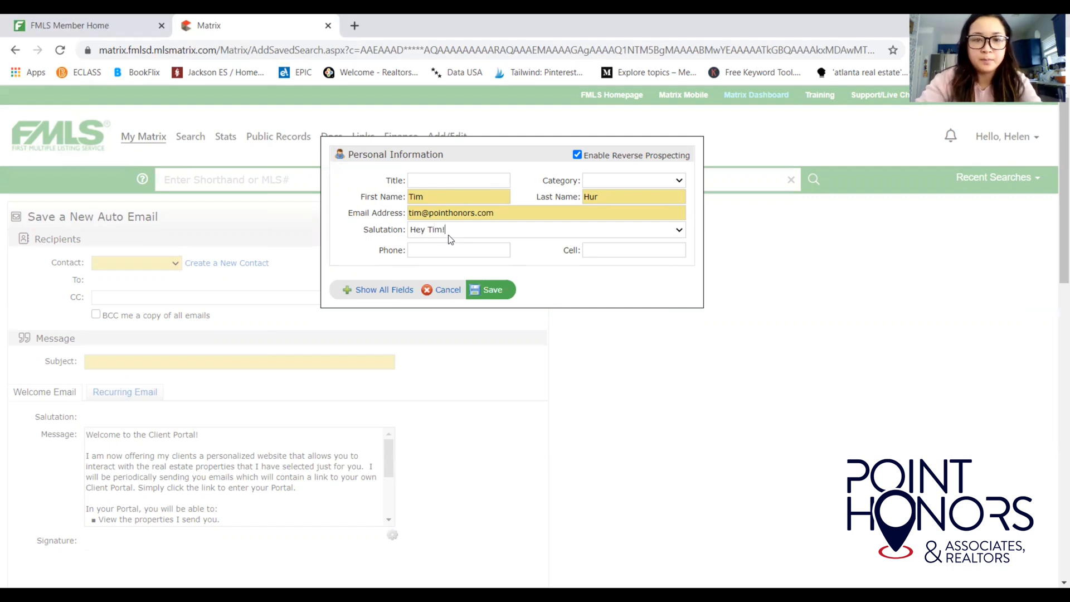
left_click(490, 291)
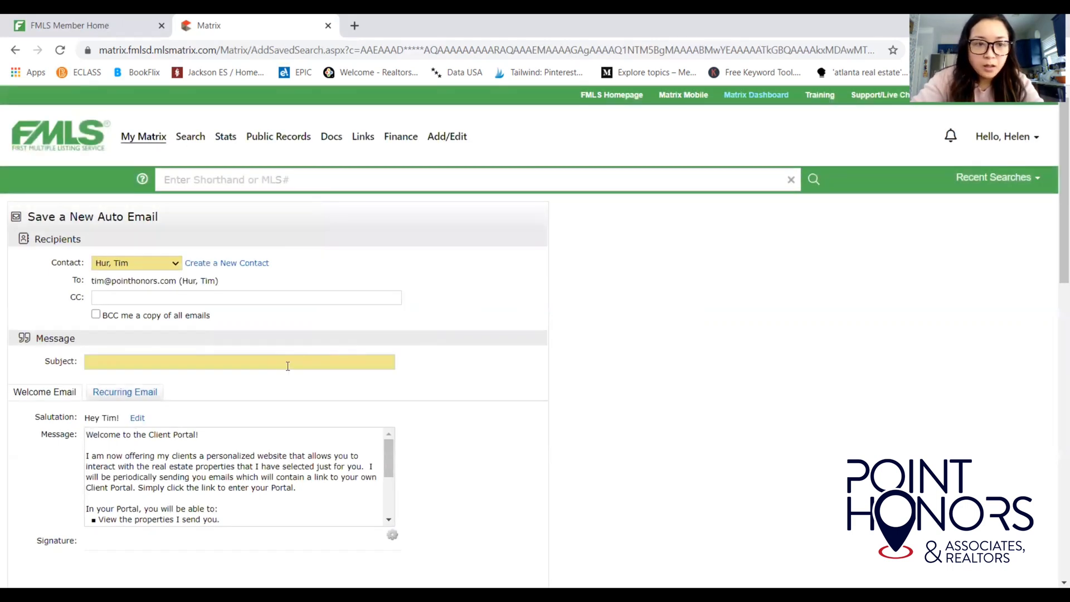
left_click(220, 300)
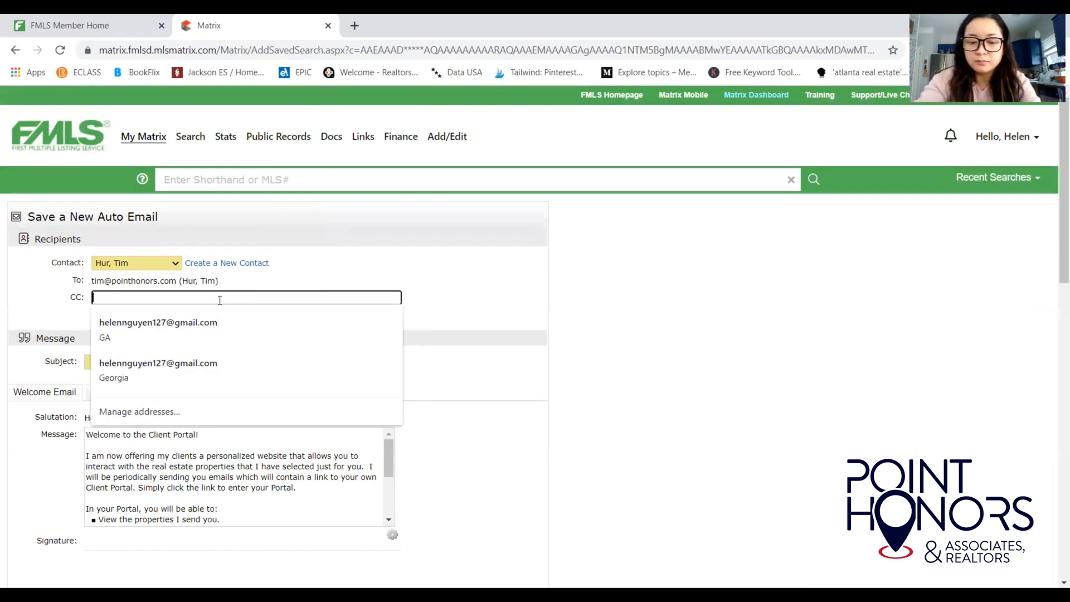
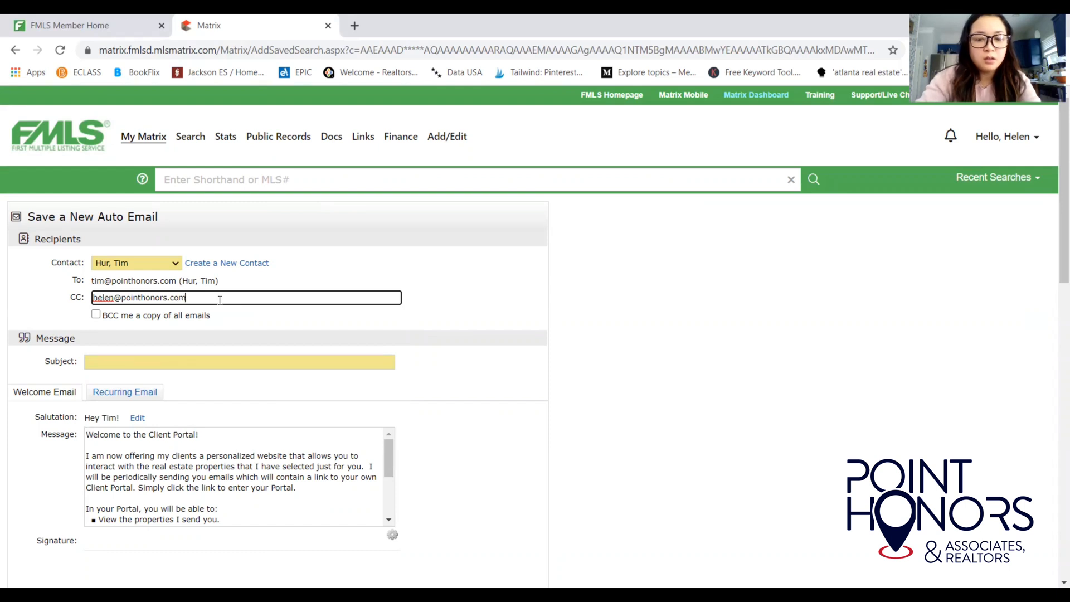
type("; ")
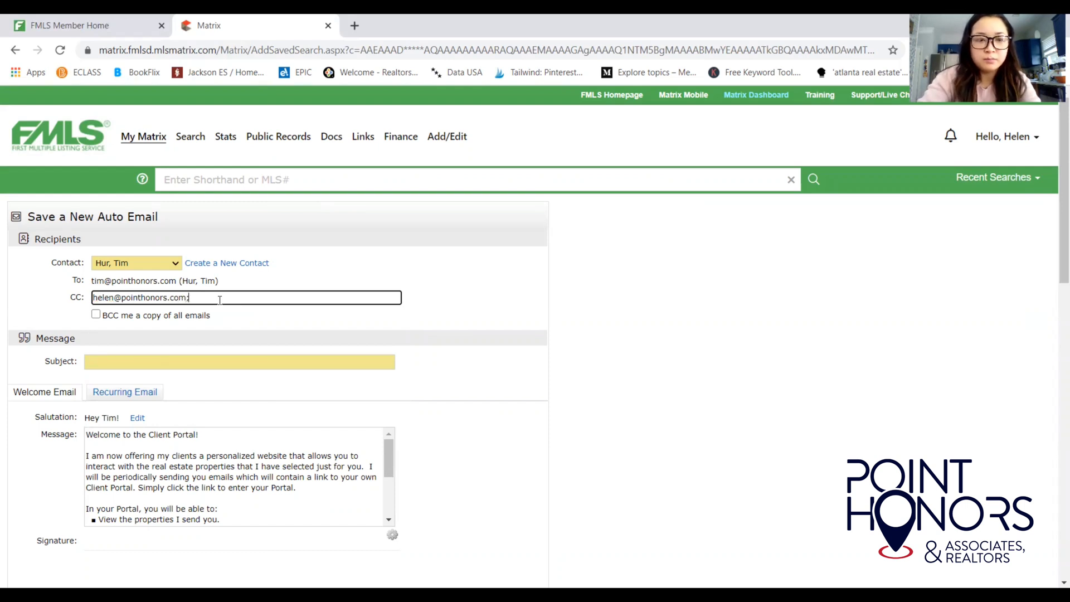
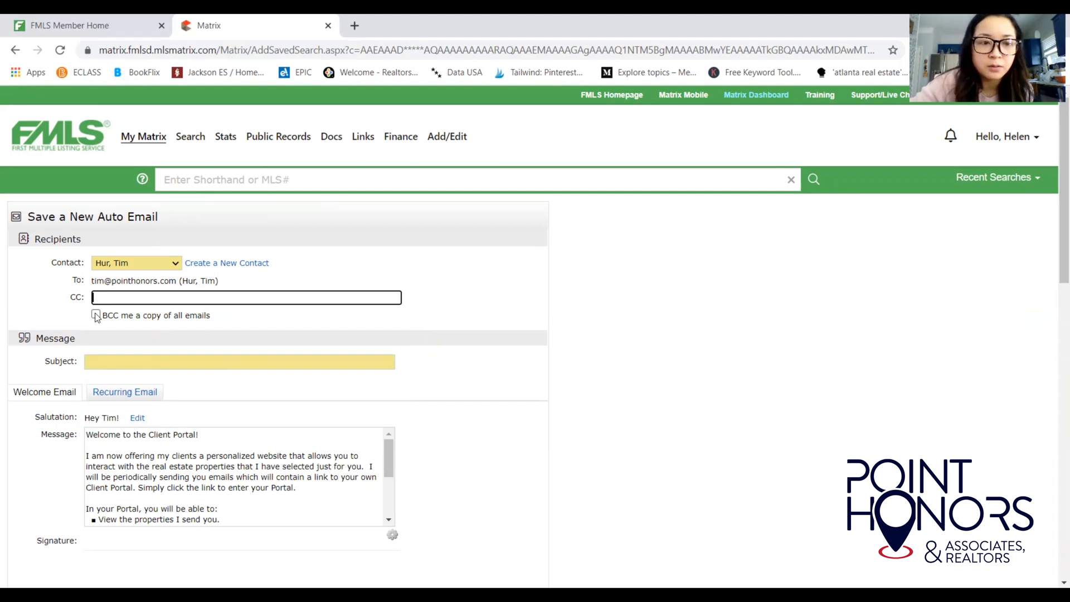
Fill the auto email Subject with 'Homes to Consider' from the suggestions.
left_click(75, 323)
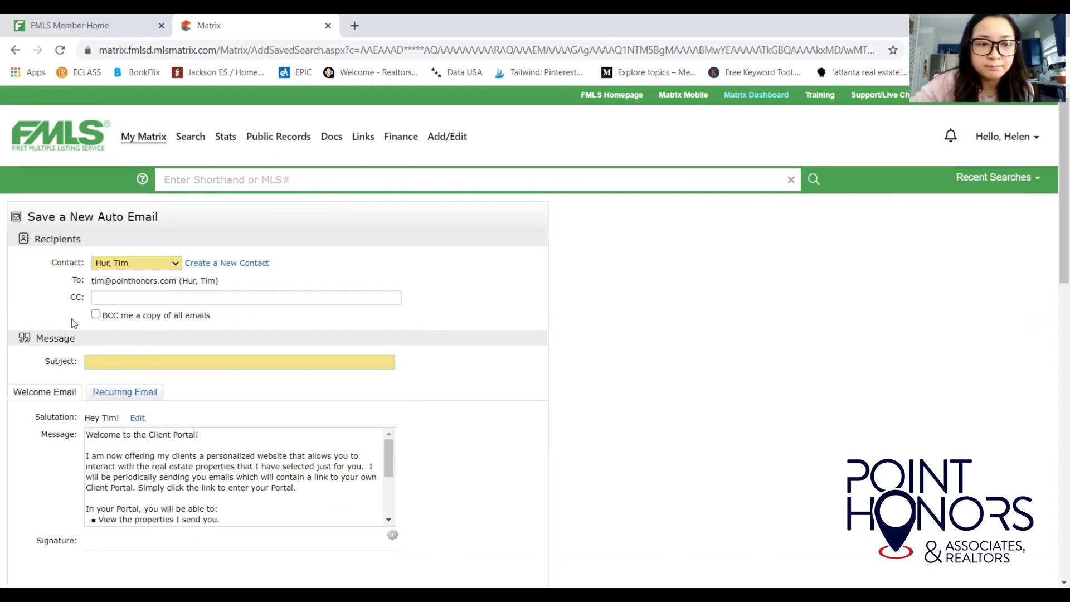
left_click(103, 362)
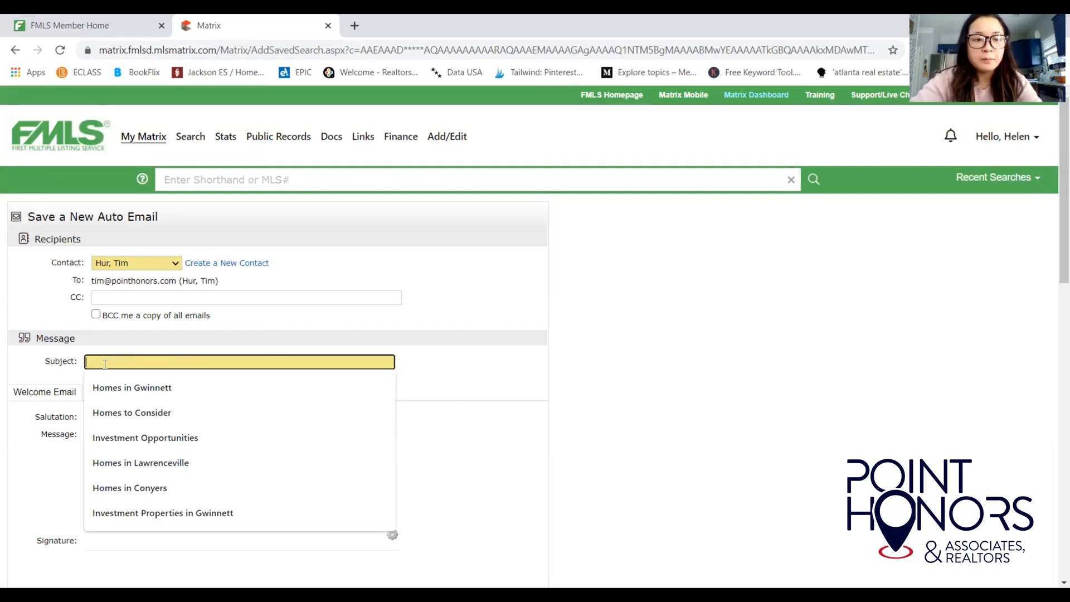
left_click(132, 412)
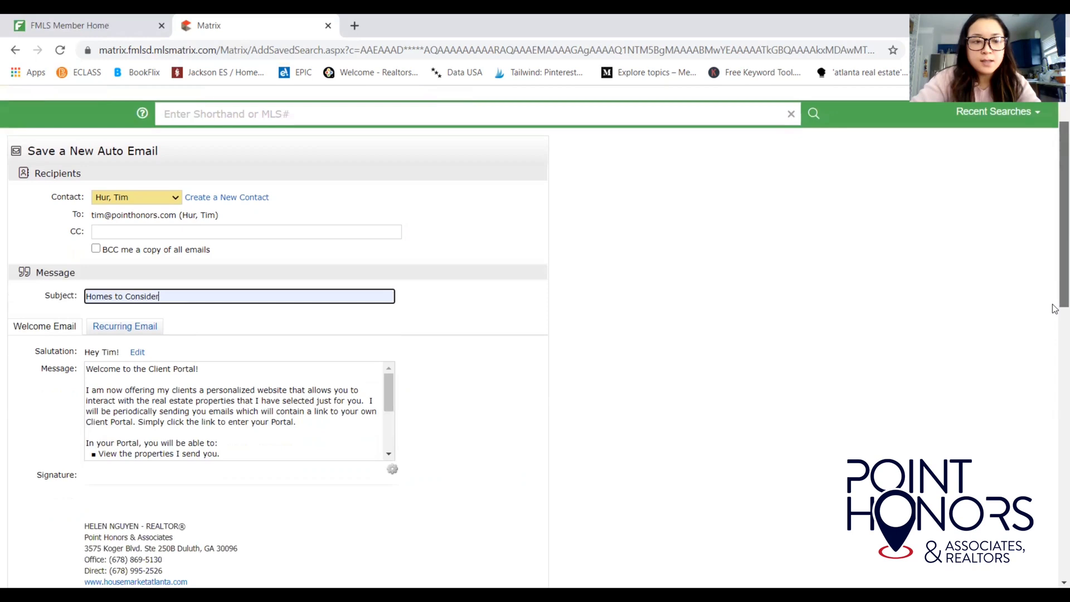
left_click_drag(1055, 269, 1055, 324)
left_click_drag(390, 299, 389, 340)
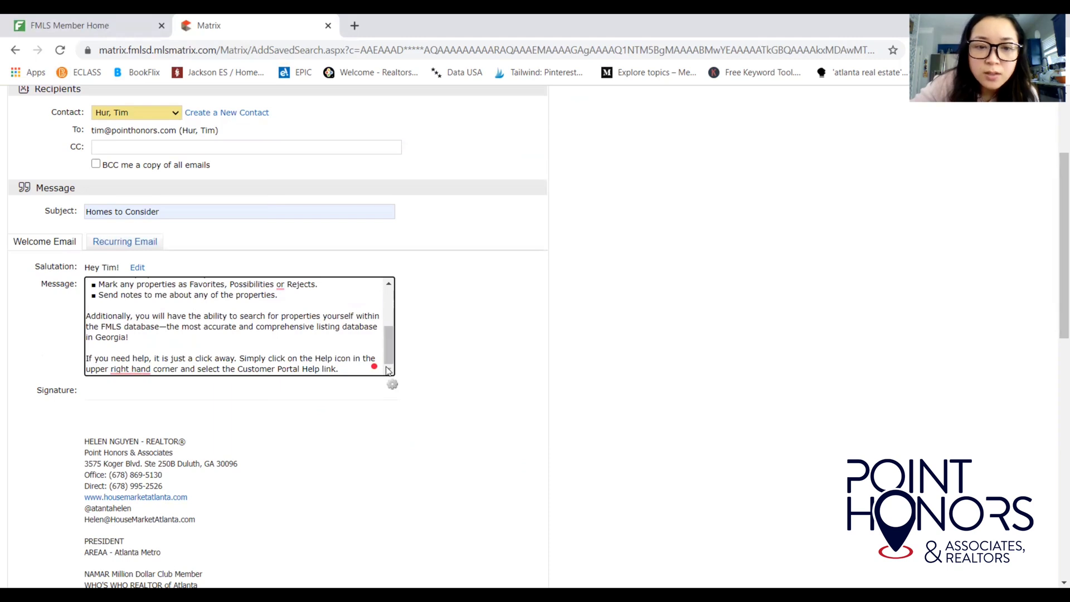
Replace the default welcome message with 'Check these homes out.' and a first-name sign-off on a new line.
left_click_drag(389, 356, 388, 293)
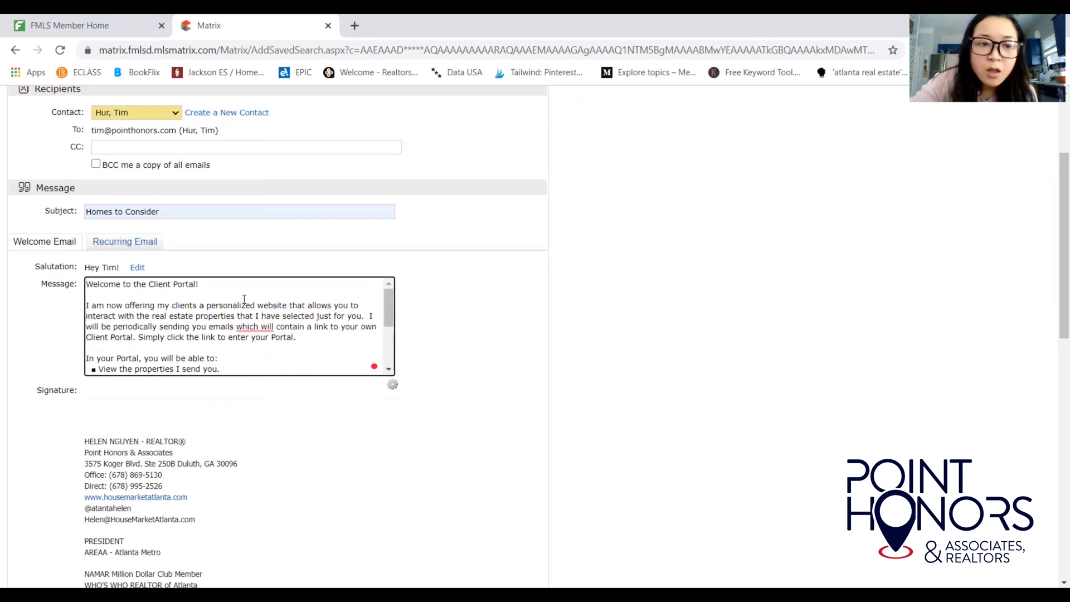
left_click_drag(87, 283, 351, 429)
key("BackSpace")
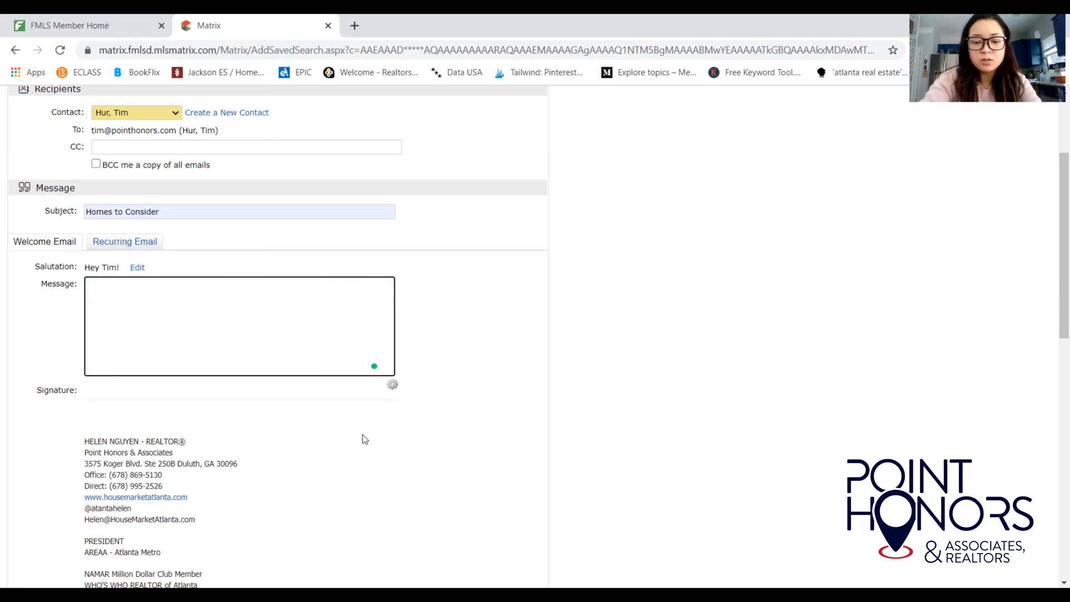
type("Ch")
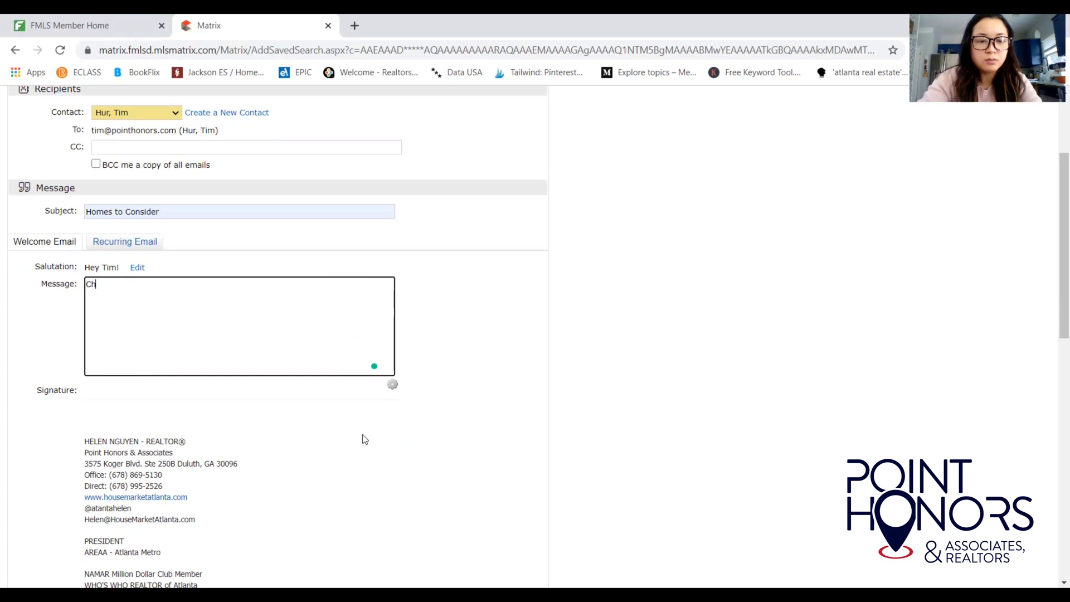
type("dk eck t")
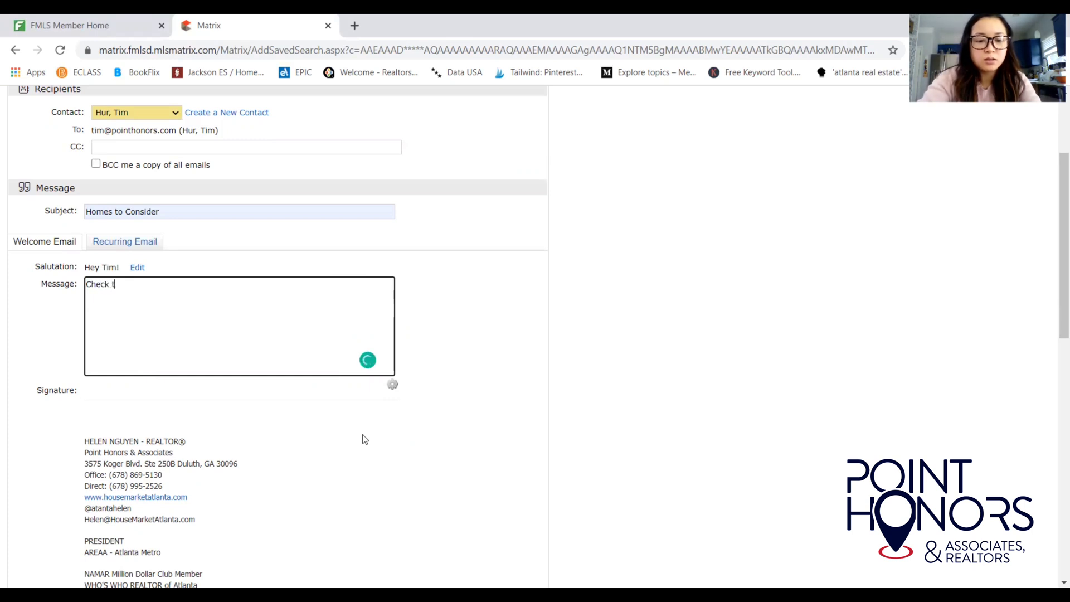
type("hese homes out.")
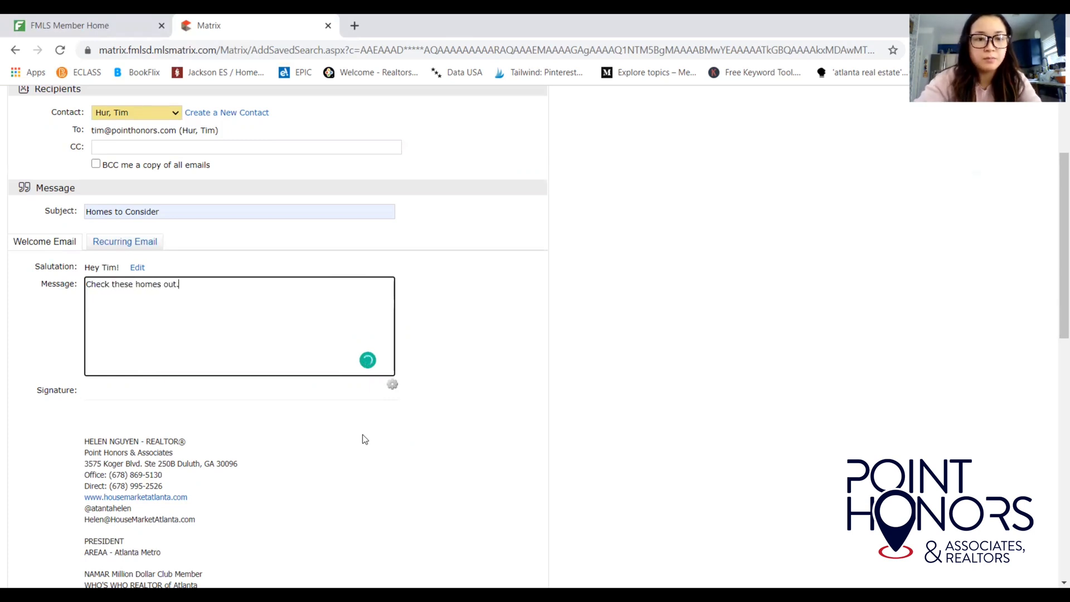
key("Return")
key("Return")
type("Helen")
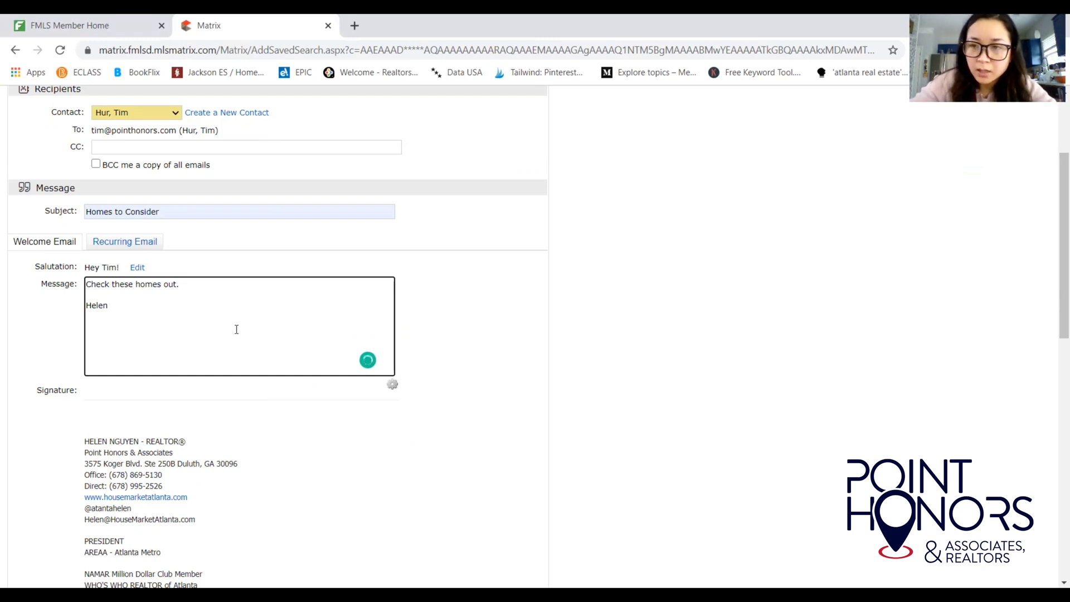
Look over the Recurring Email text, then return to the Welcome Email message.
left_click(149, 243)
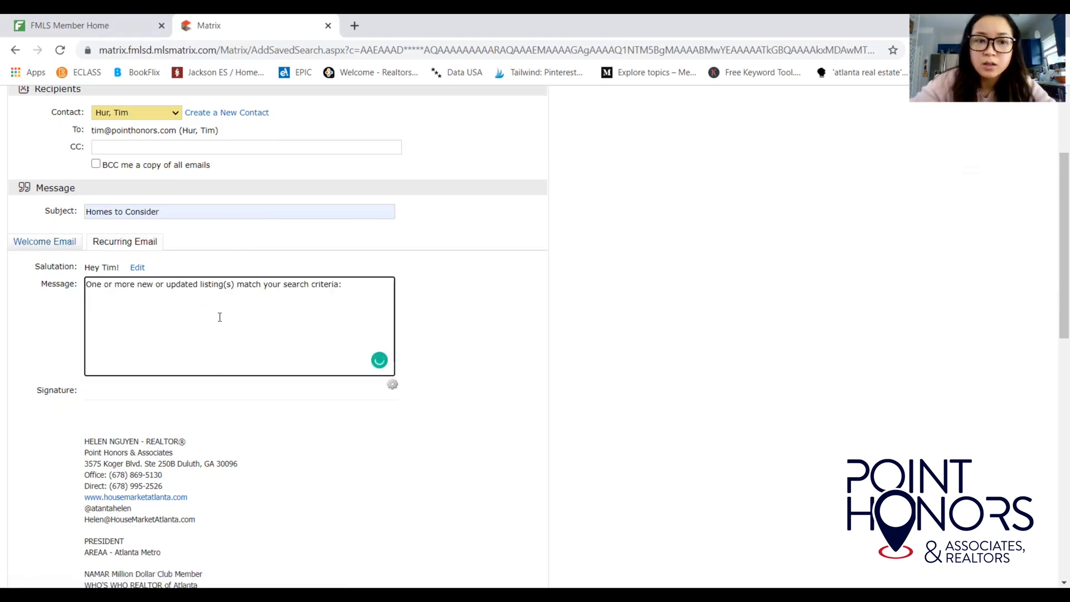
left_click_drag(126, 287, 302, 294)
left_click(302, 293)
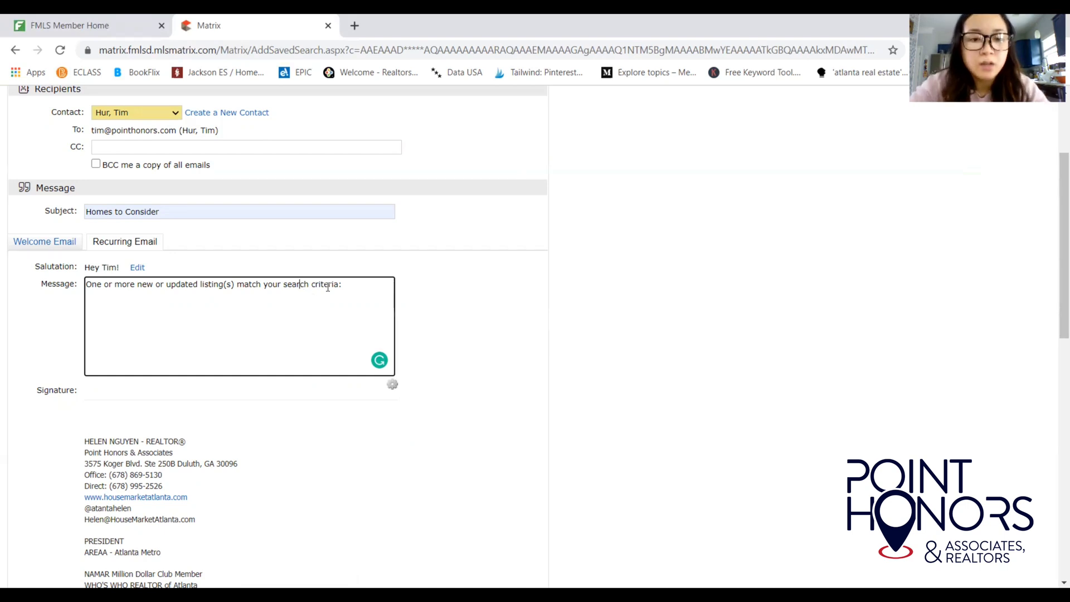
left_click_drag(347, 285, 138, 282)
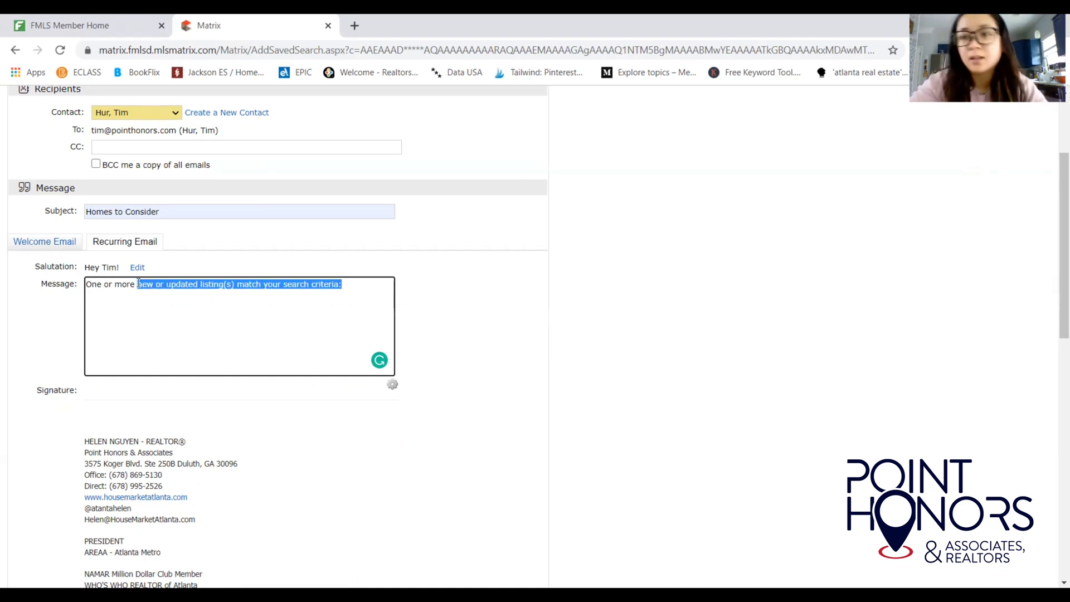
left_click(466, 294)
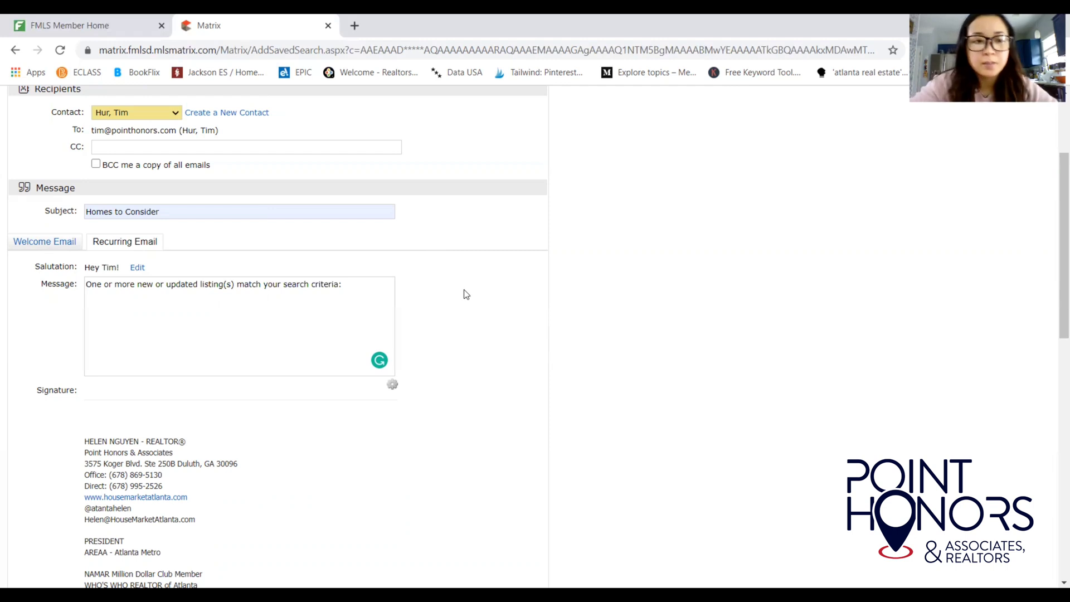
left_click(49, 242)
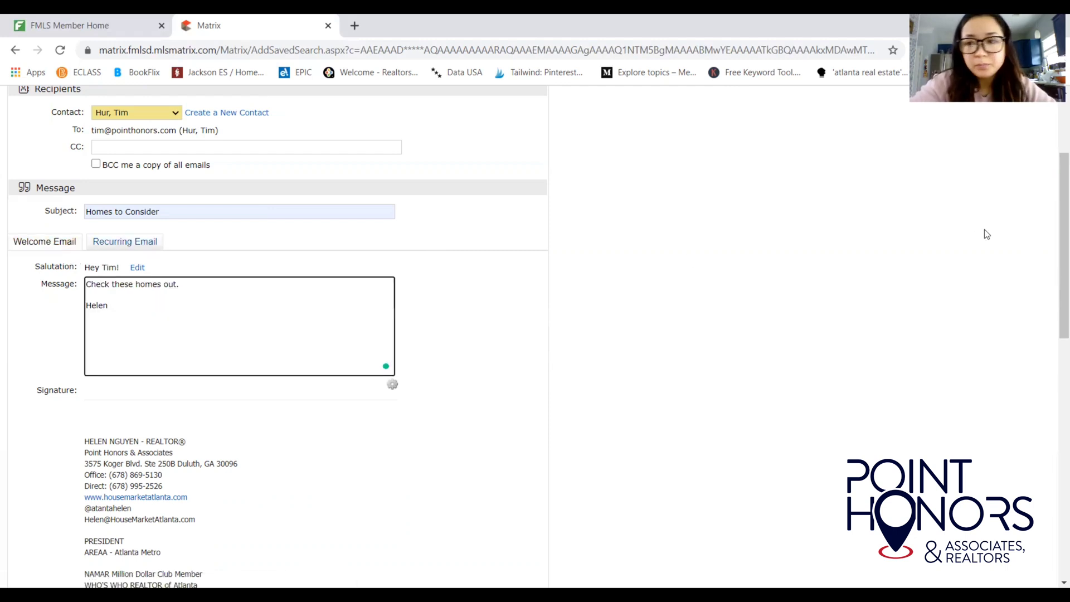
mouse_move(1051, 246)
left_mouse_down()
mouse_move(1055, 453)
mouse_move(1052, 352)
left_mouse_up()
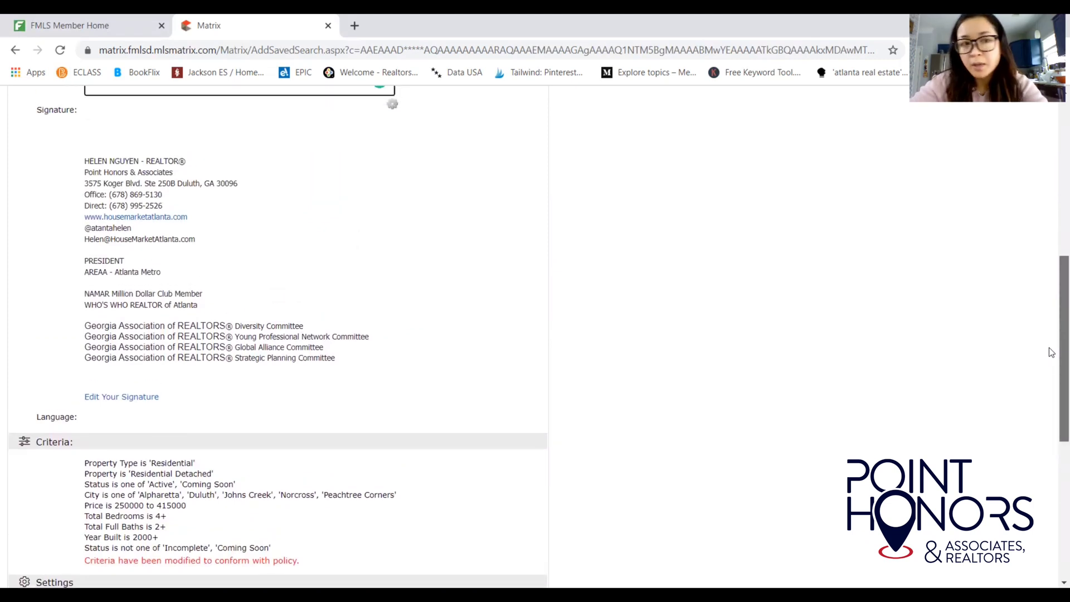
left_click_drag(1051, 353, 1055, 491)
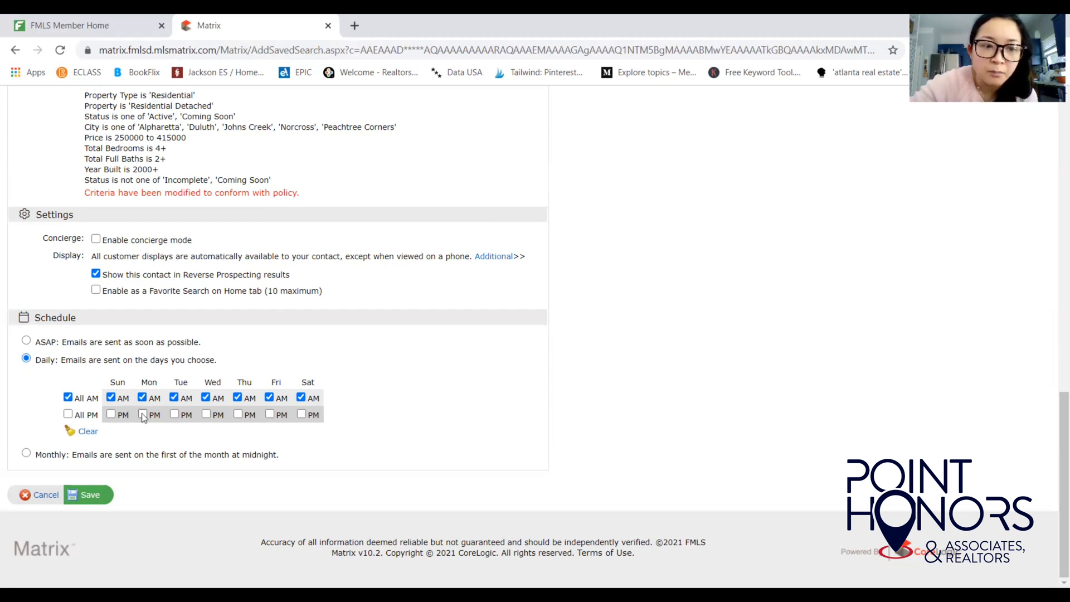
left_click(143, 414)
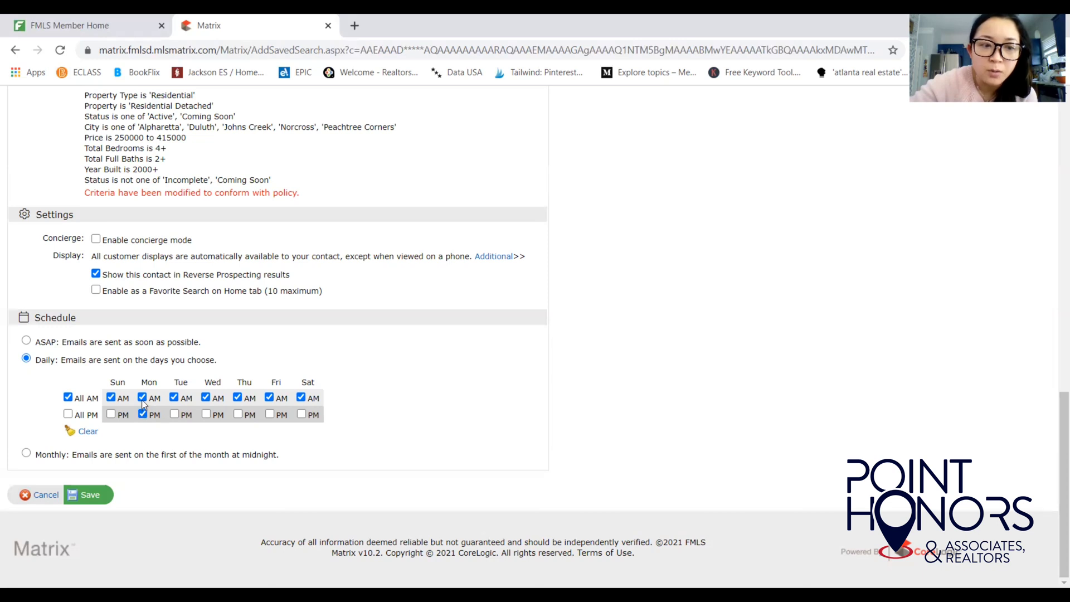
left_click(142, 397)
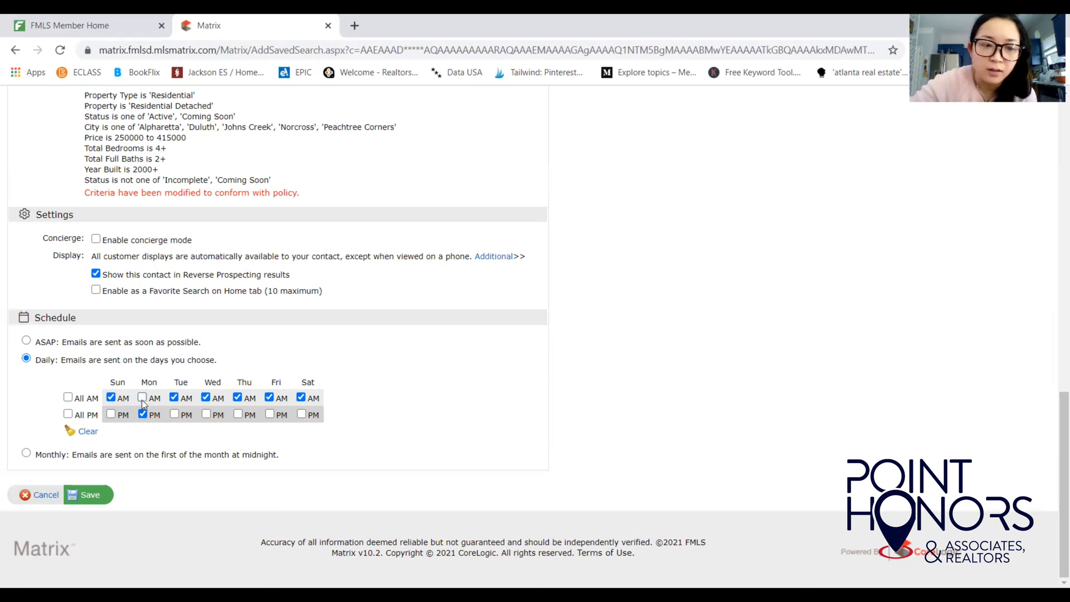
left_click(175, 414)
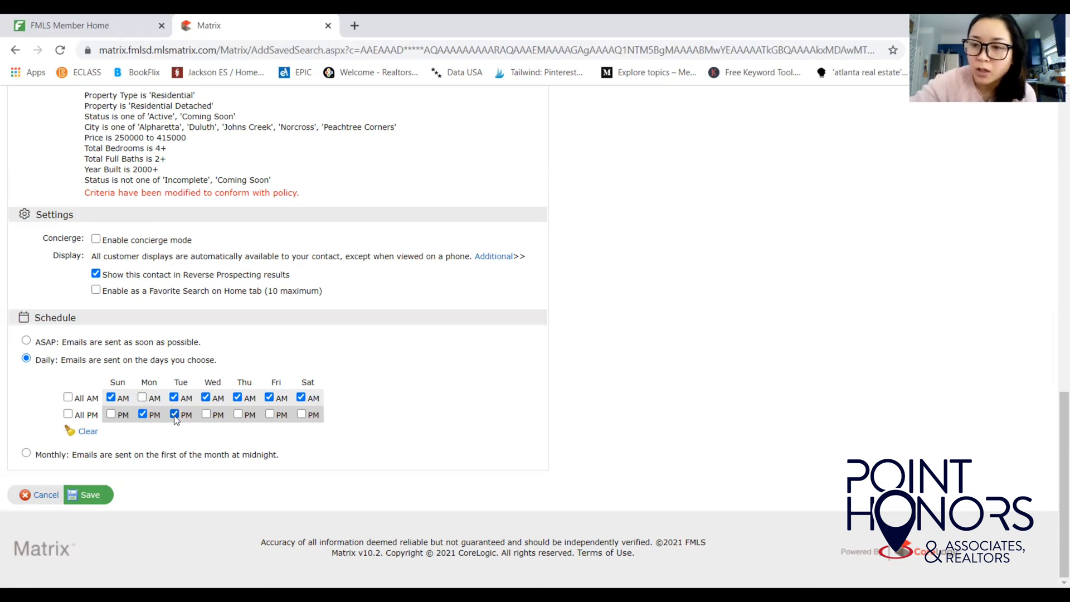
left_click(175, 414)
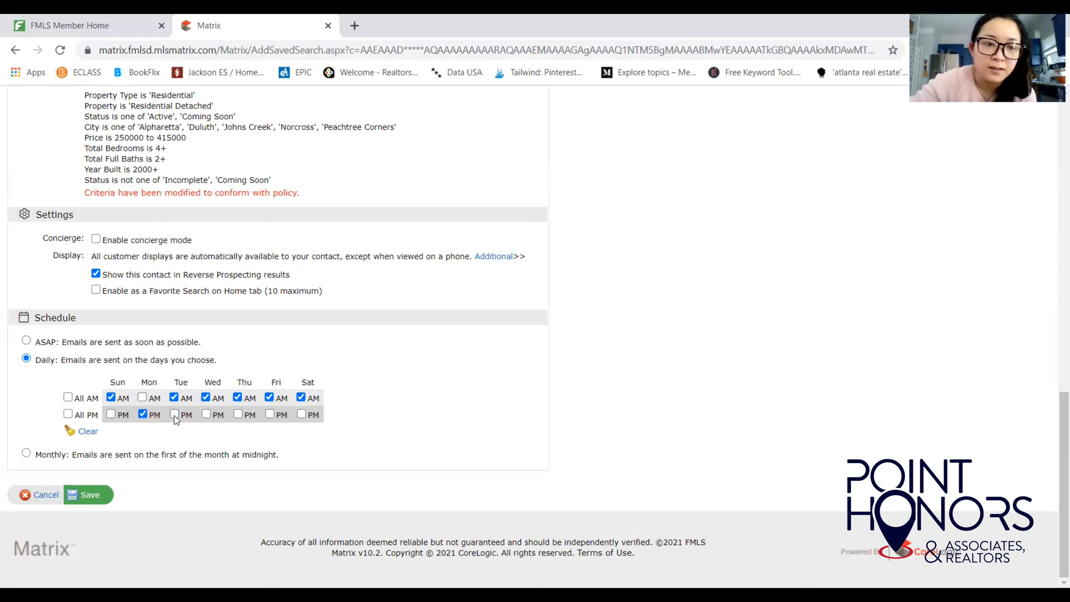
left_click(142, 398)
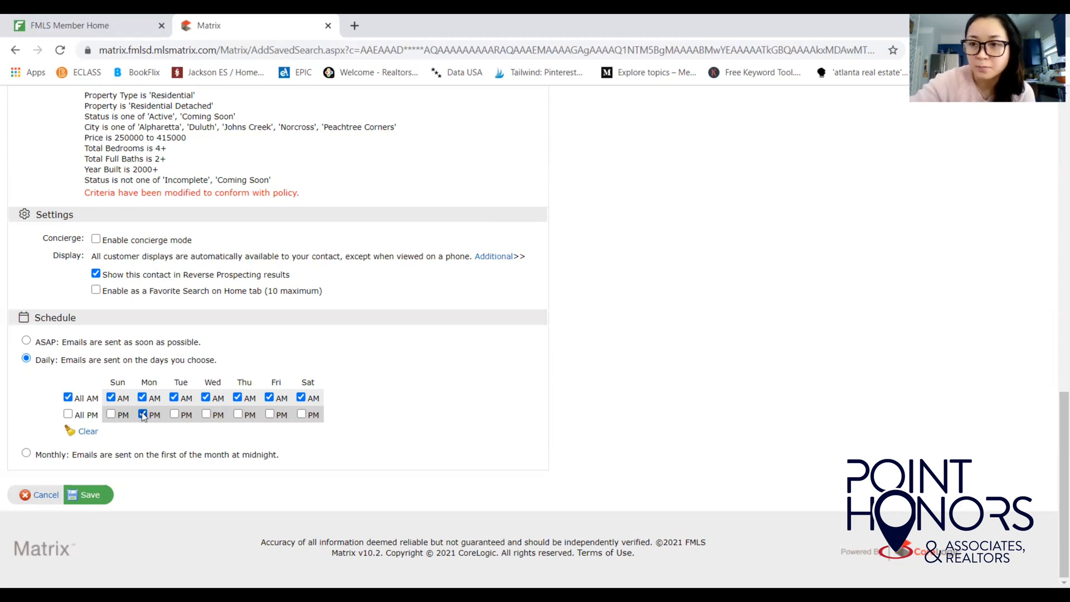
left_click(143, 415)
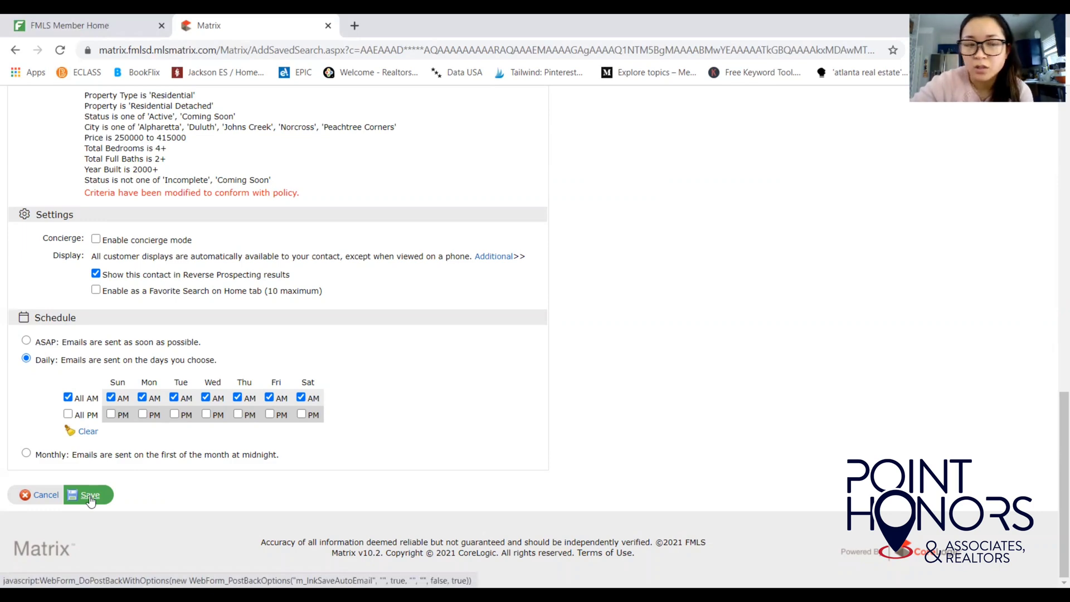
scroll(1047, 290, "up", 2)
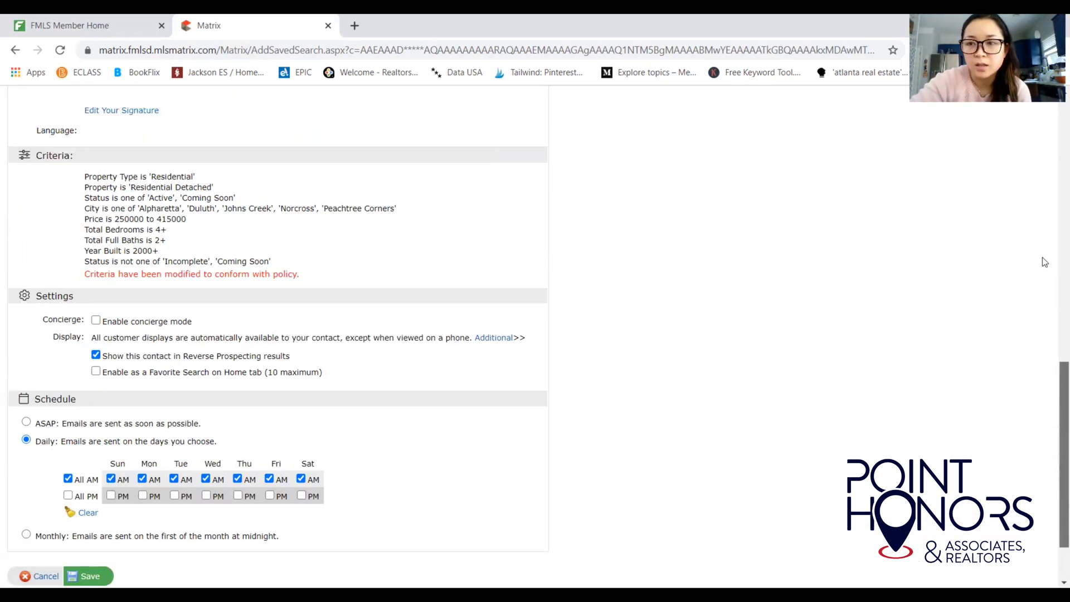
scroll(1052, 407, "up", 1)
scroll(1048, 401, "down", 3)
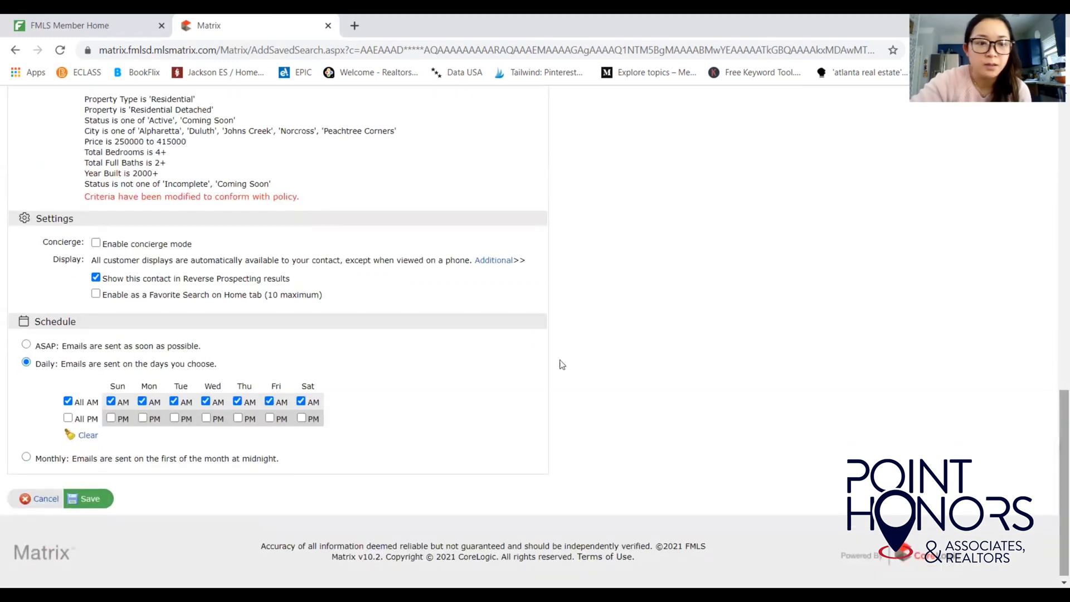
Save the Homes to Consider auto email and go to My Matrix > Auto Email.
left_click(95, 504)
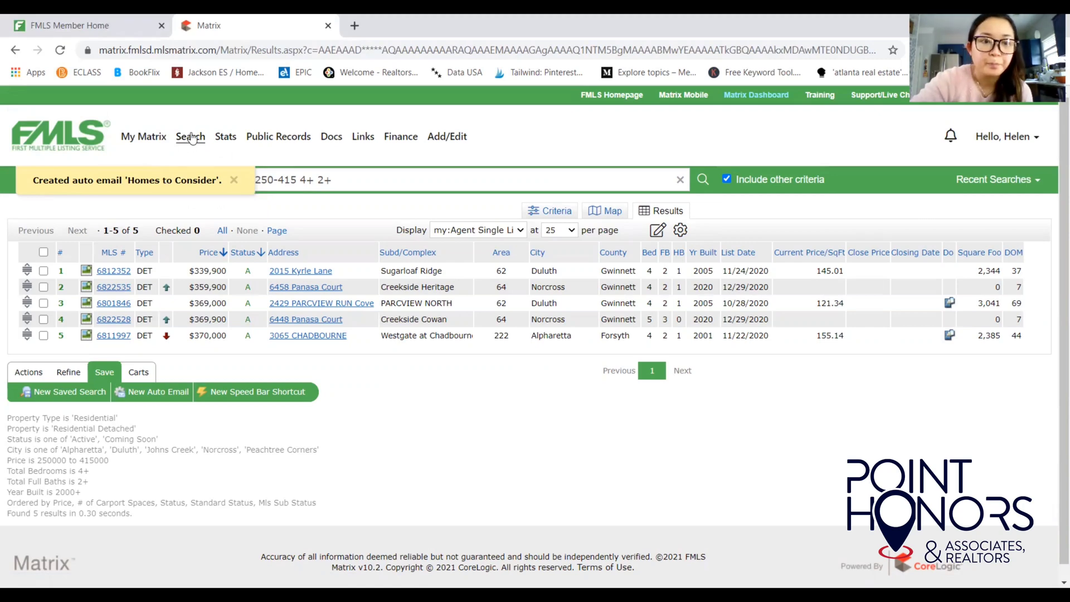
mouse_move(154, 139)
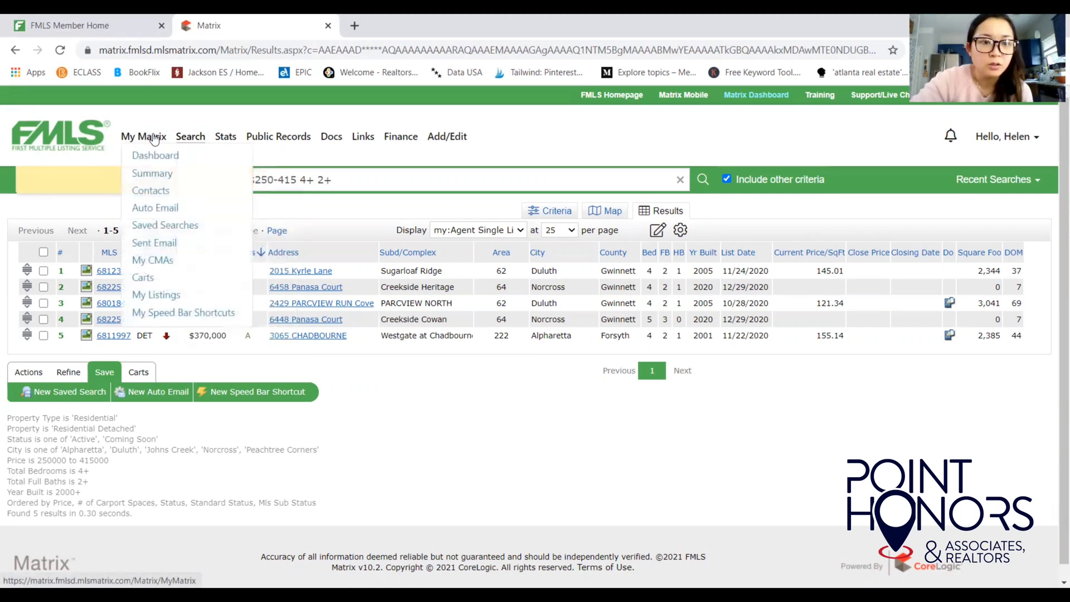
left_click(159, 211)
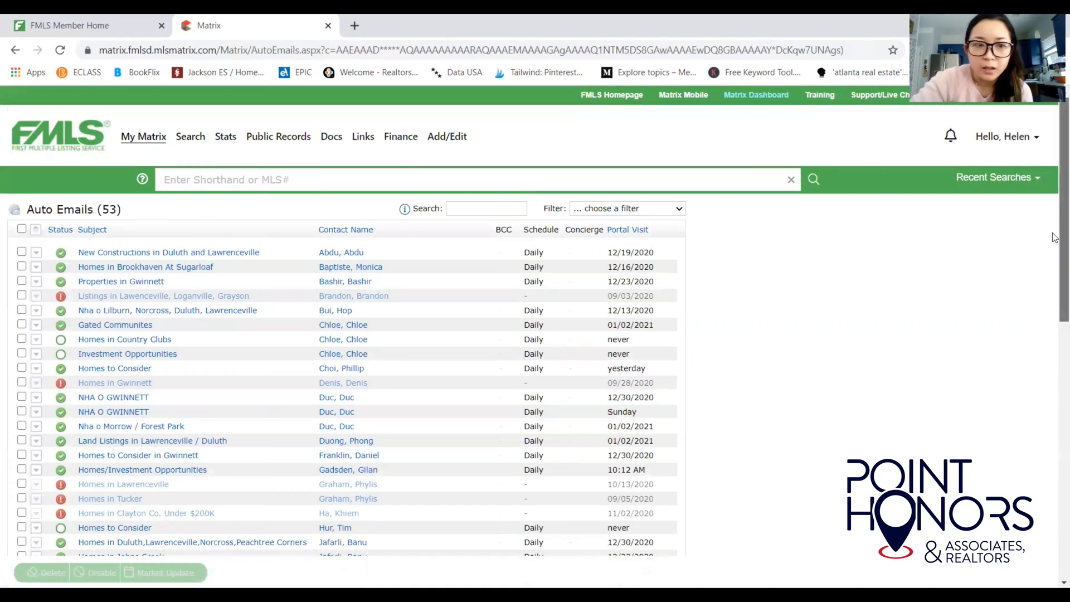
Expand the new Homes to Consider entry, review its Settings, and return to the list.
left_click_drag(1055, 235, 1051, 384)
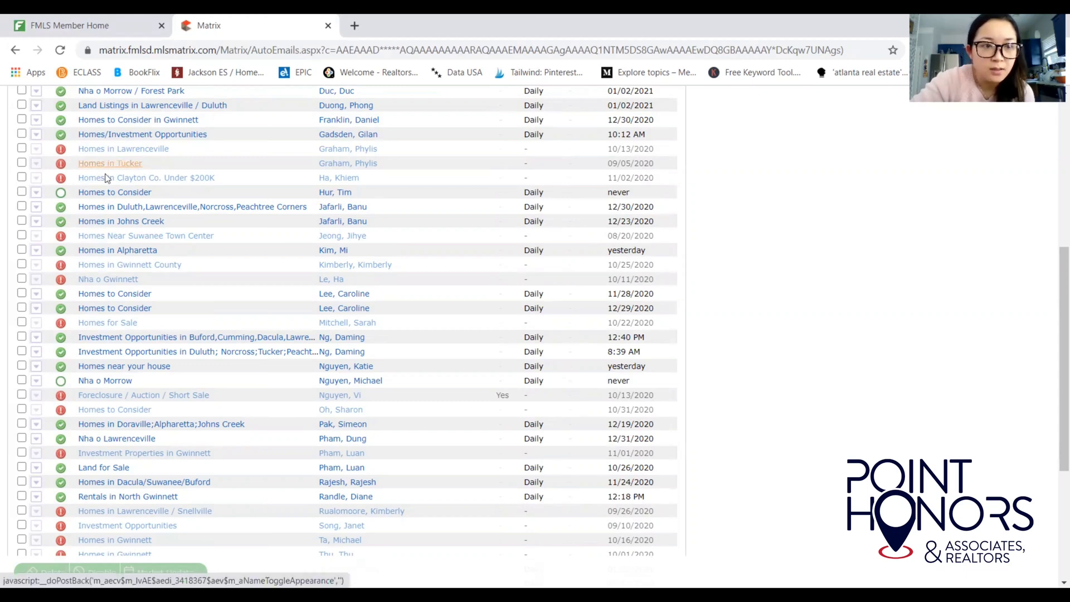
left_click(36, 195)
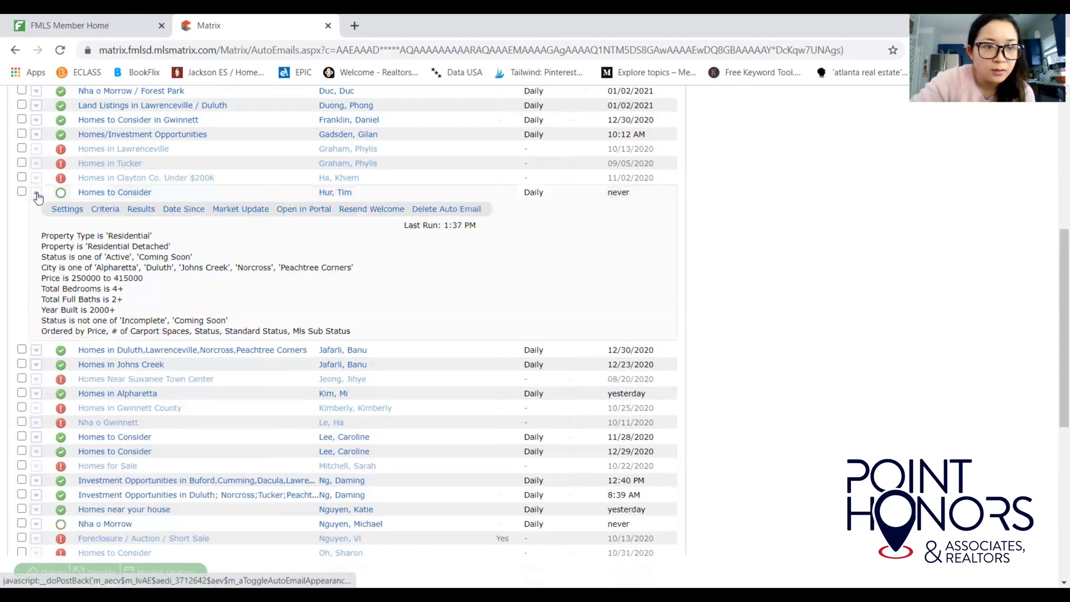
left_click(62, 209)
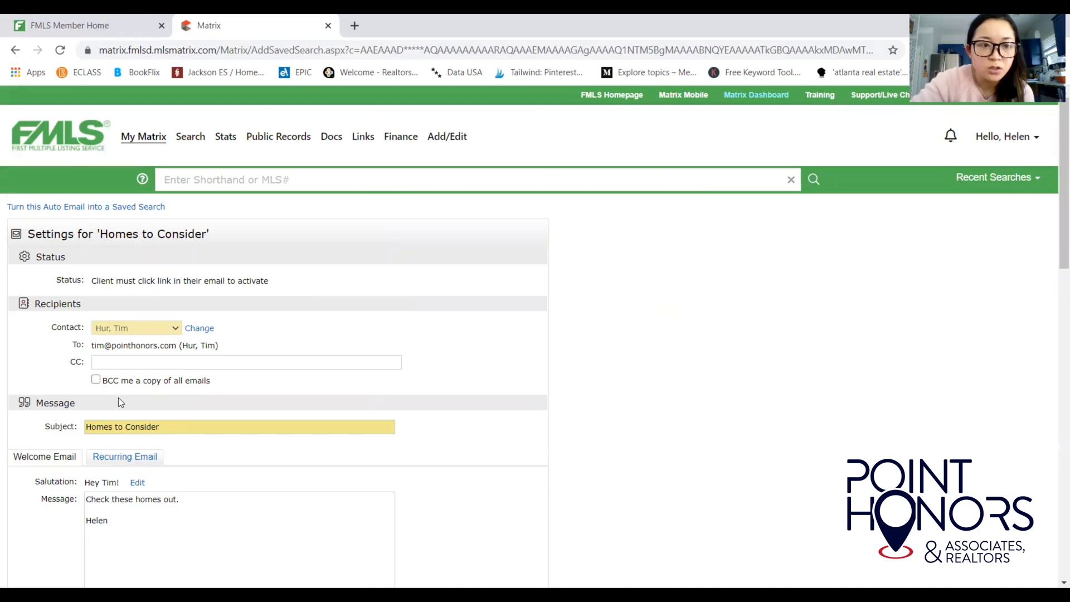
left_click_drag(1062, 248, 1054, 499)
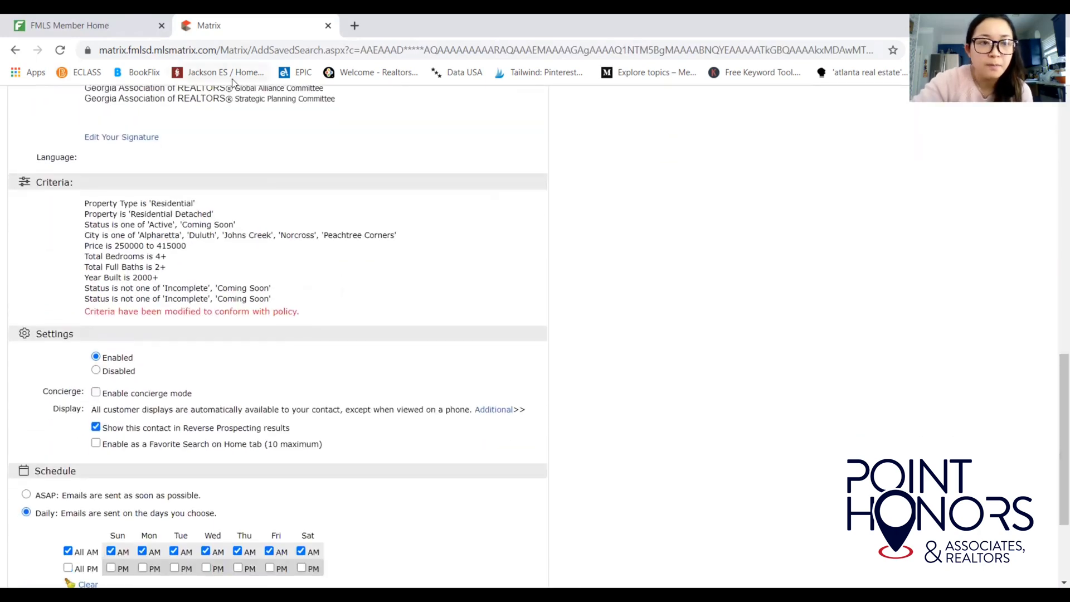
left_click(15, 51)
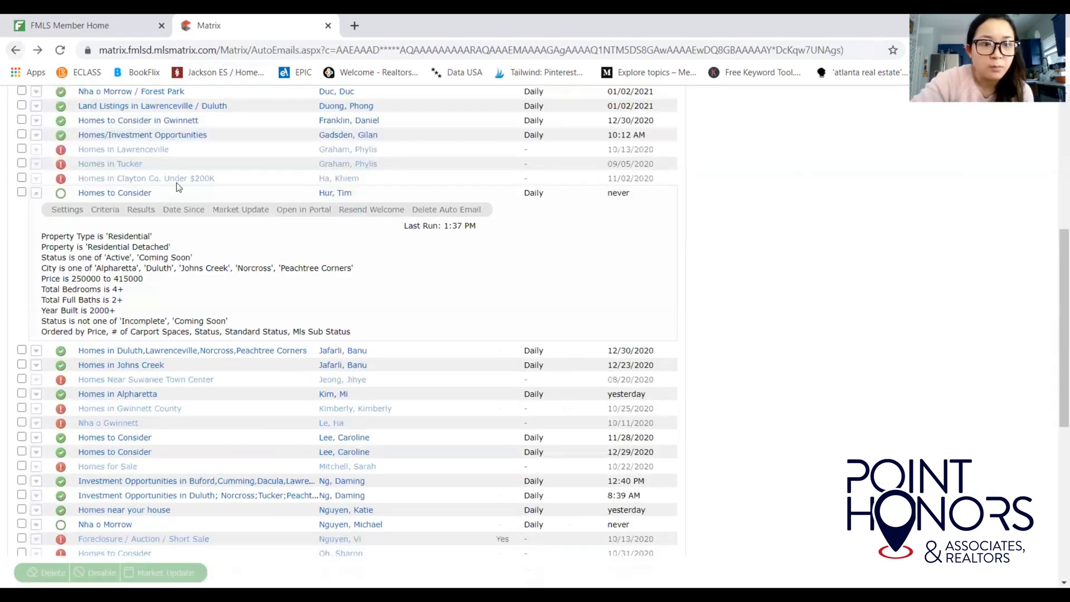
Open the auto email's Criteria and remove Alpharetta from the City list.
left_click(107, 213)
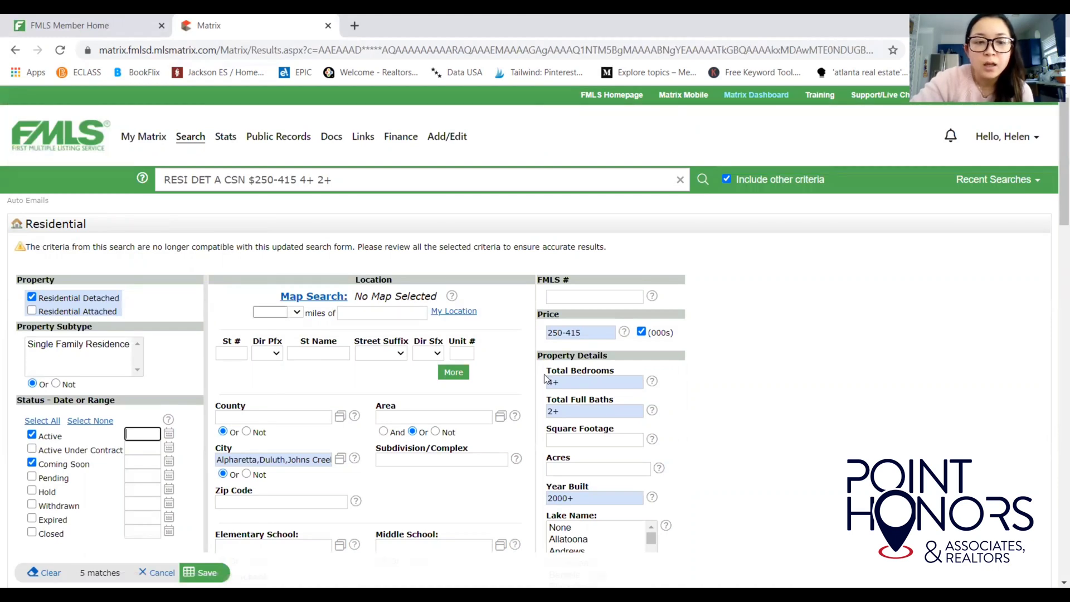
left_click(261, 459)
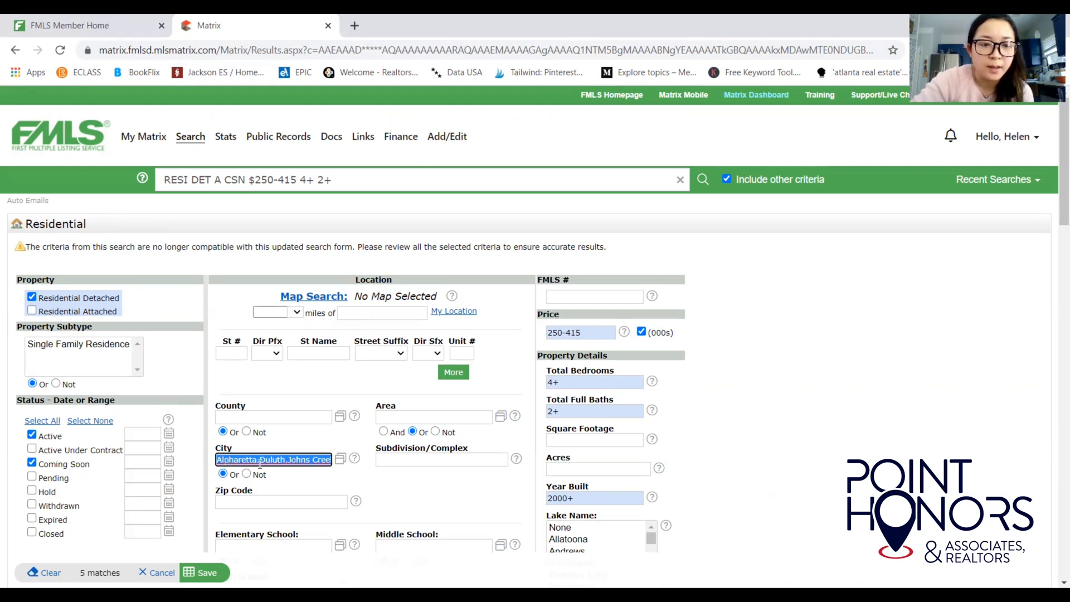
left_click(259, 461)
left_click(260, 463)
key("BackSpace")
key("BackSpace")
key("BackSpace")
key("BackSpace")
key("BackSpace")
key("BackSpace")
key("BackSpace")
key("BackSpace")
key("BackSpace")
key("BackSpace")
key("BackSpace")
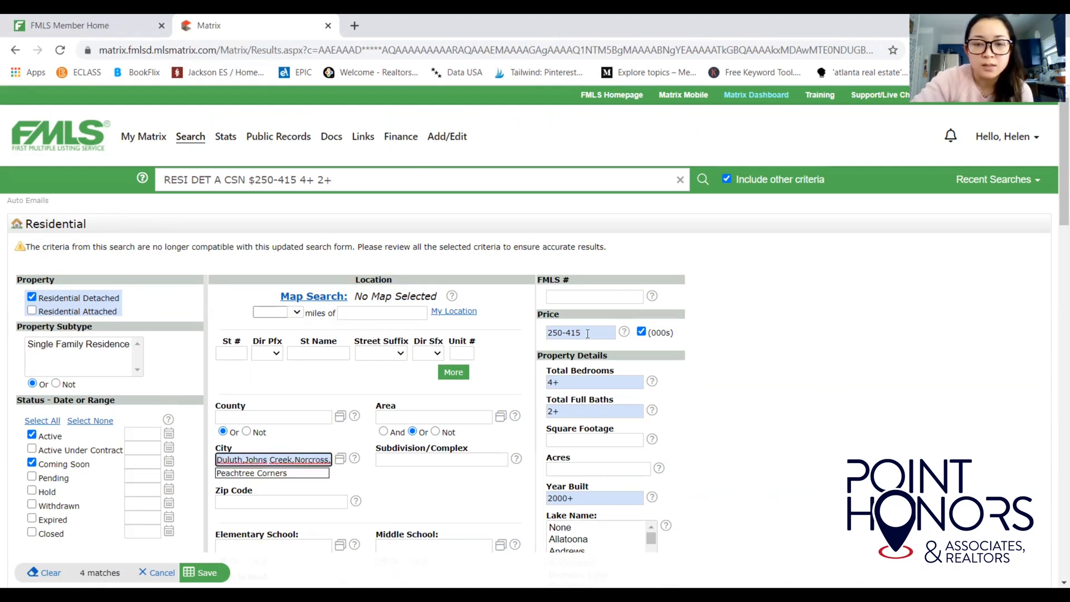
Change the Price range from 250-415 to 250-450.
left_click(587, 333)
key("BackSpace")
key("BackSpace")
type("5")
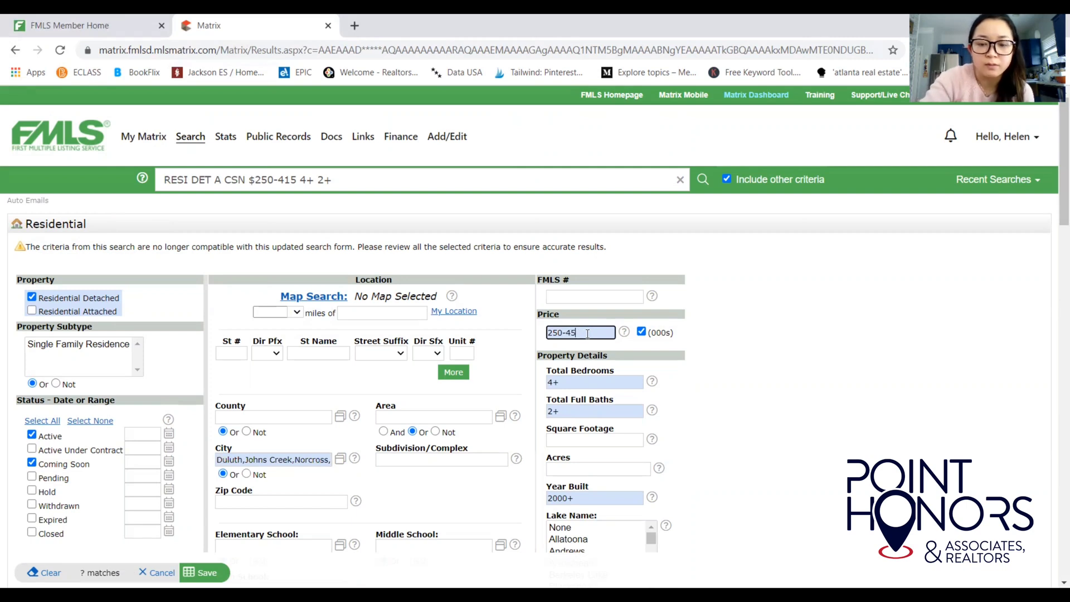
type("0")
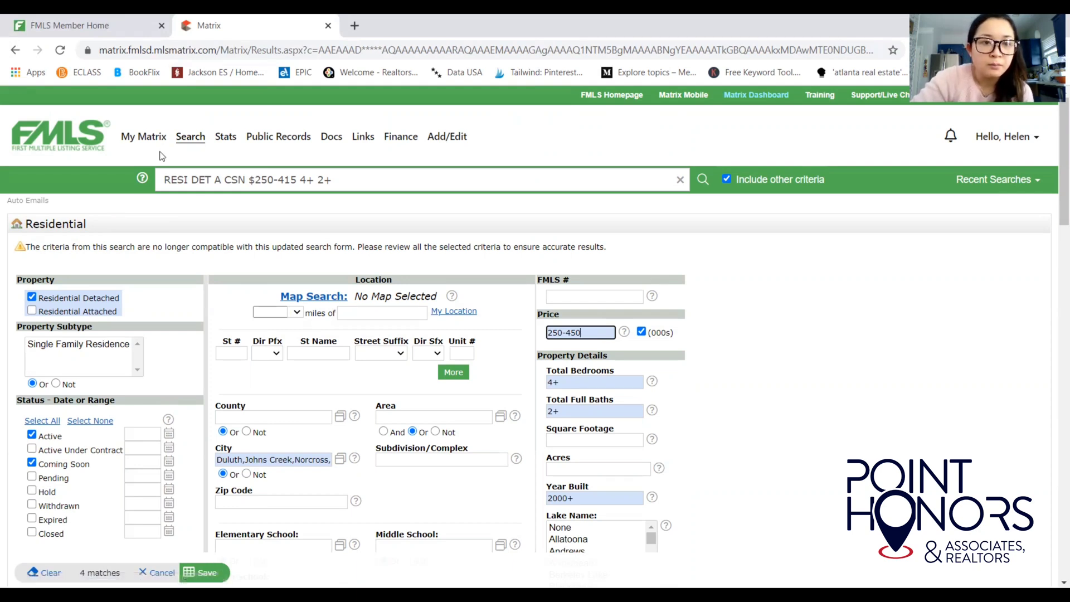
mouse_move(155, 144)
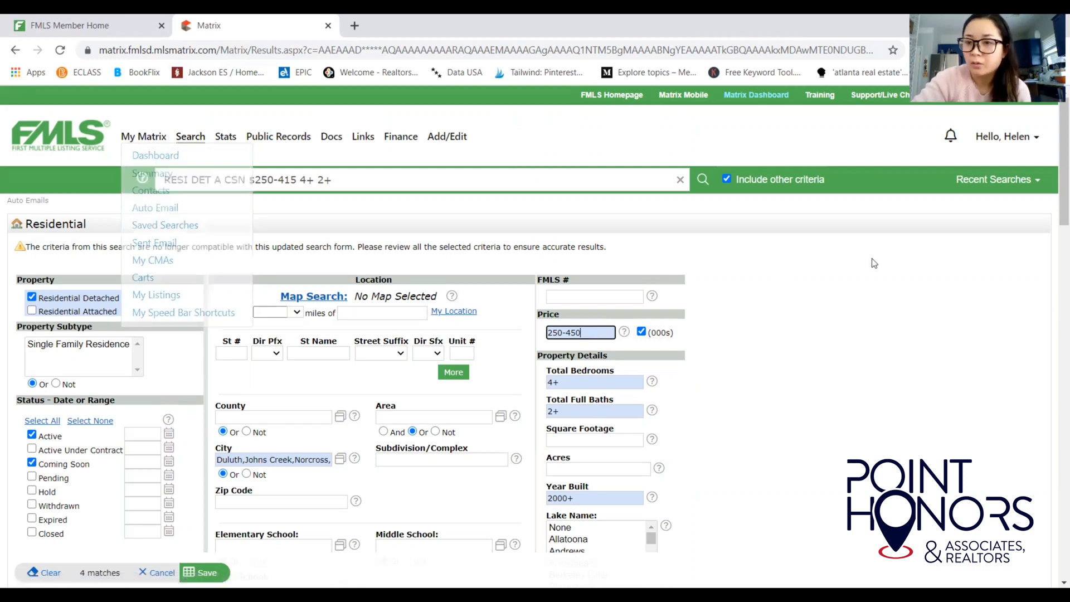
left_click(891, 293)
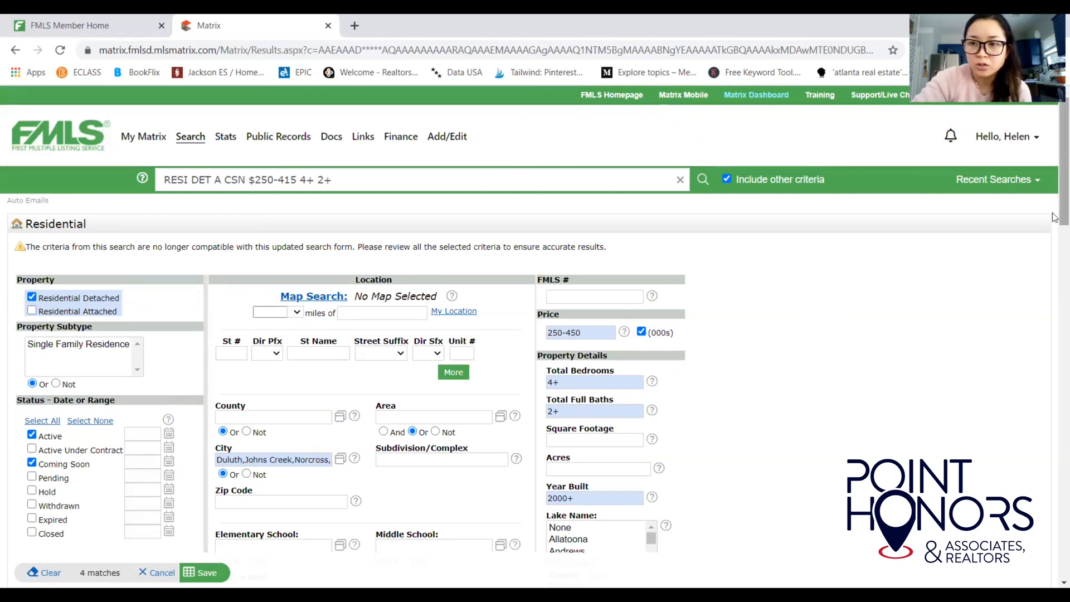
scroll(1054, 218, "down", 2)
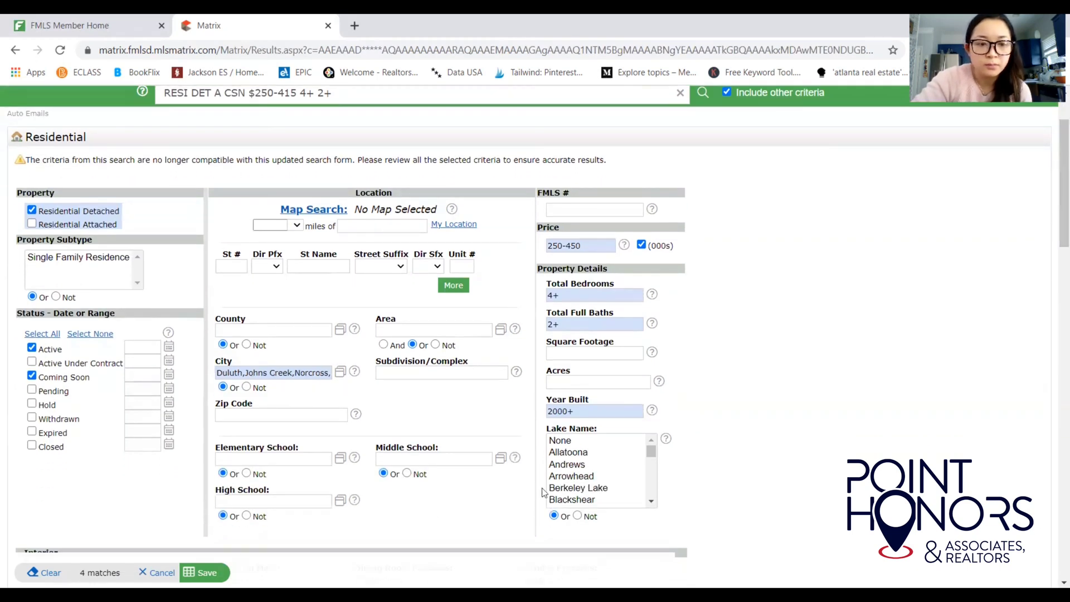
scroll(1054, 223, "up", 1)
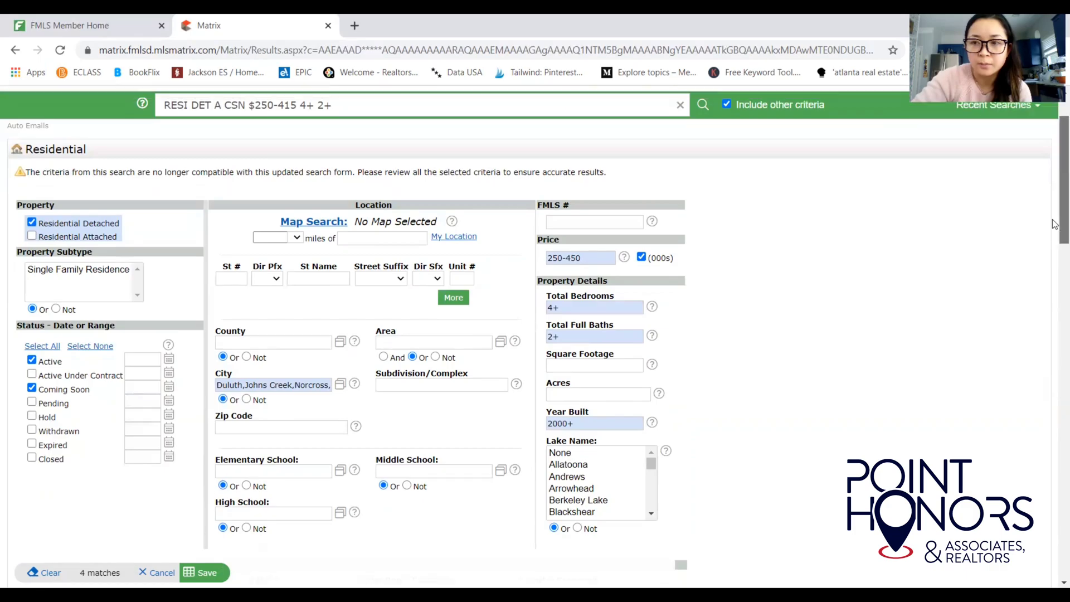